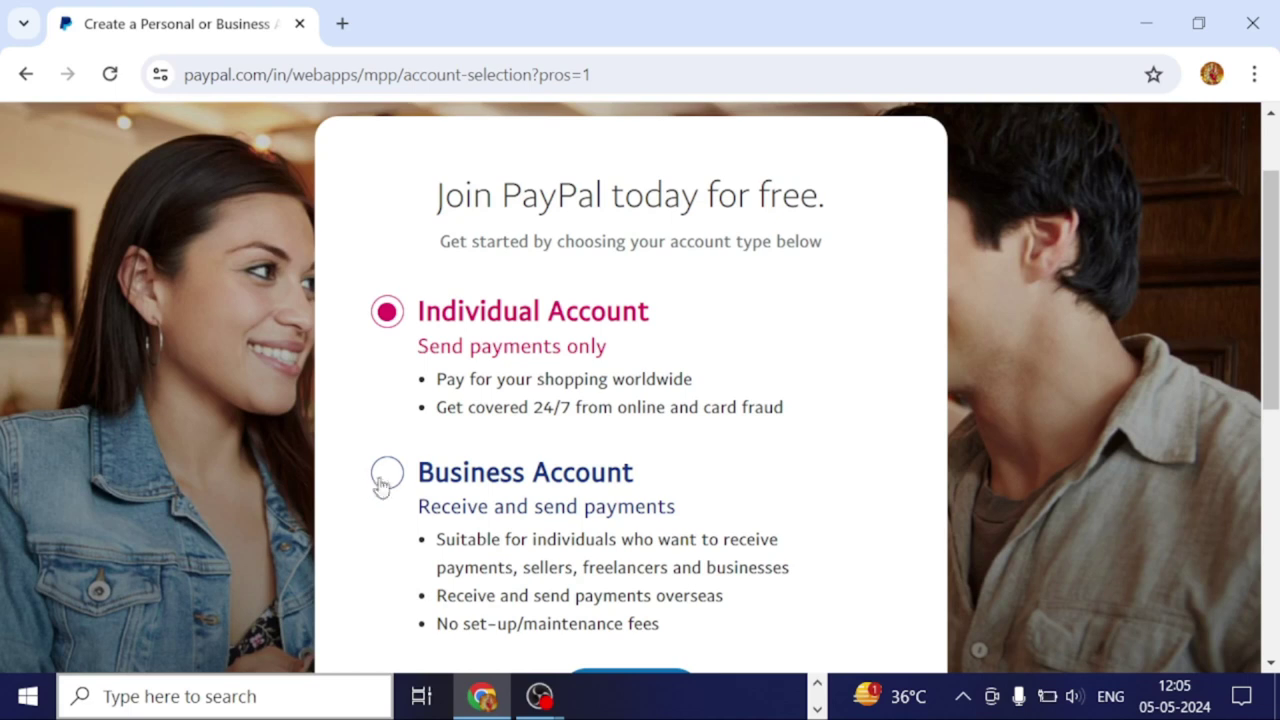
Choose the Business account type and continue to the business sign-up email form.
left_click(389, 476)
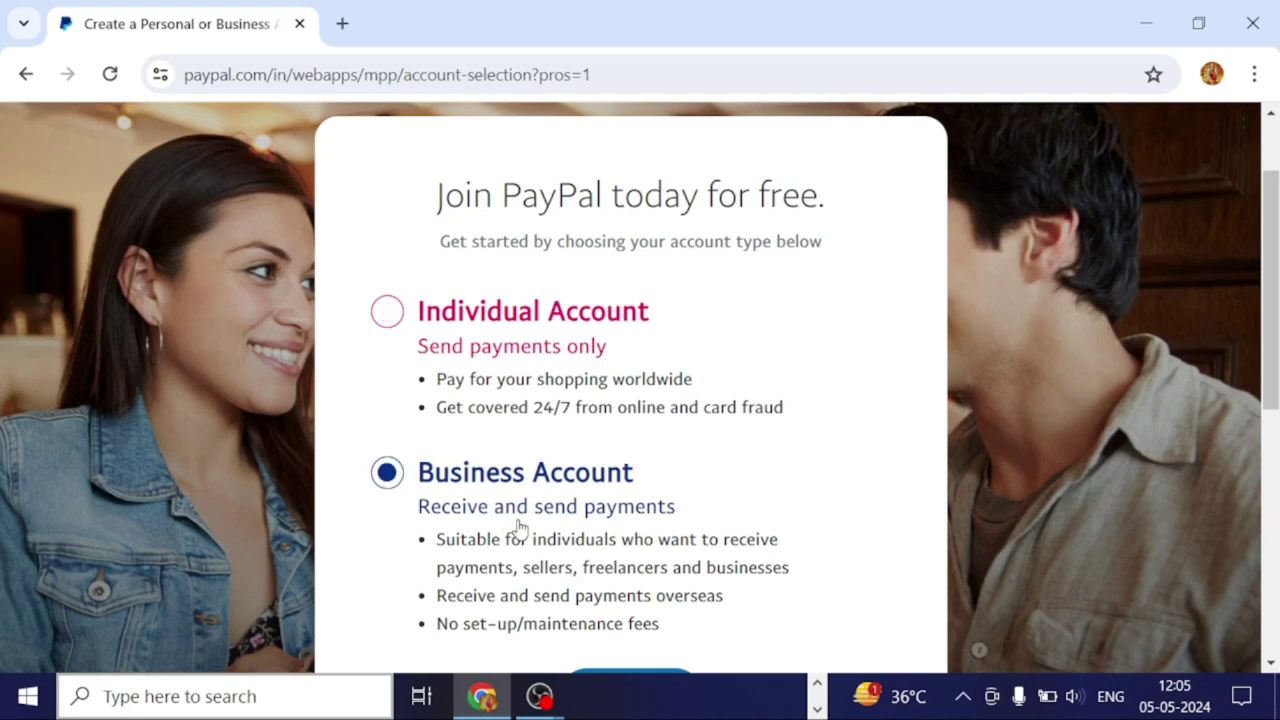
scroll(525, 535, "down", 1)
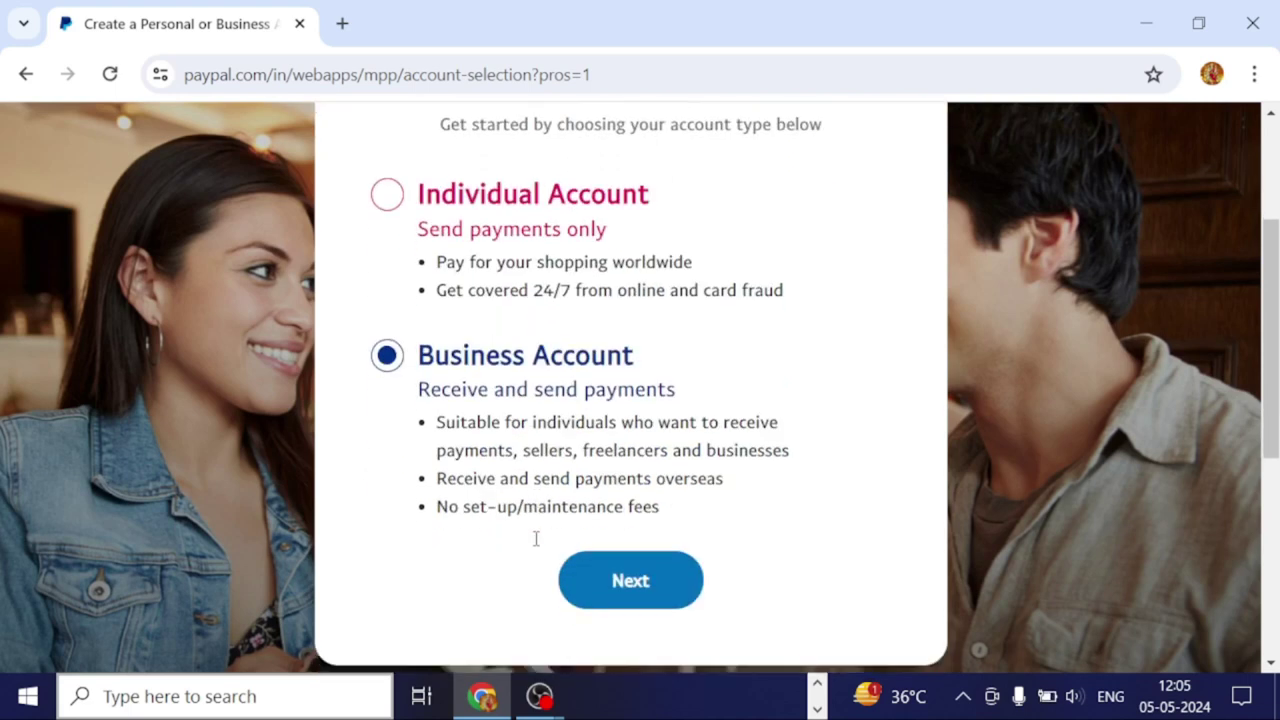
left_click(652, 576)
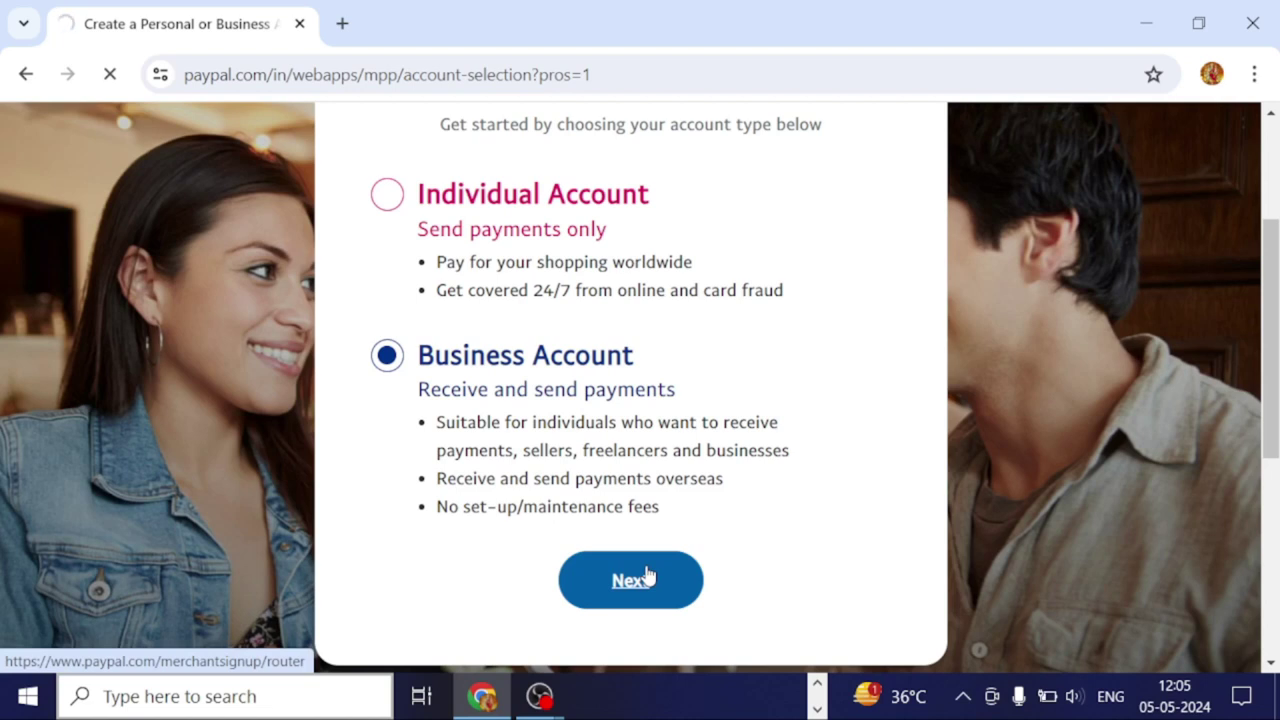
scroll(647, 575, "up", 2)
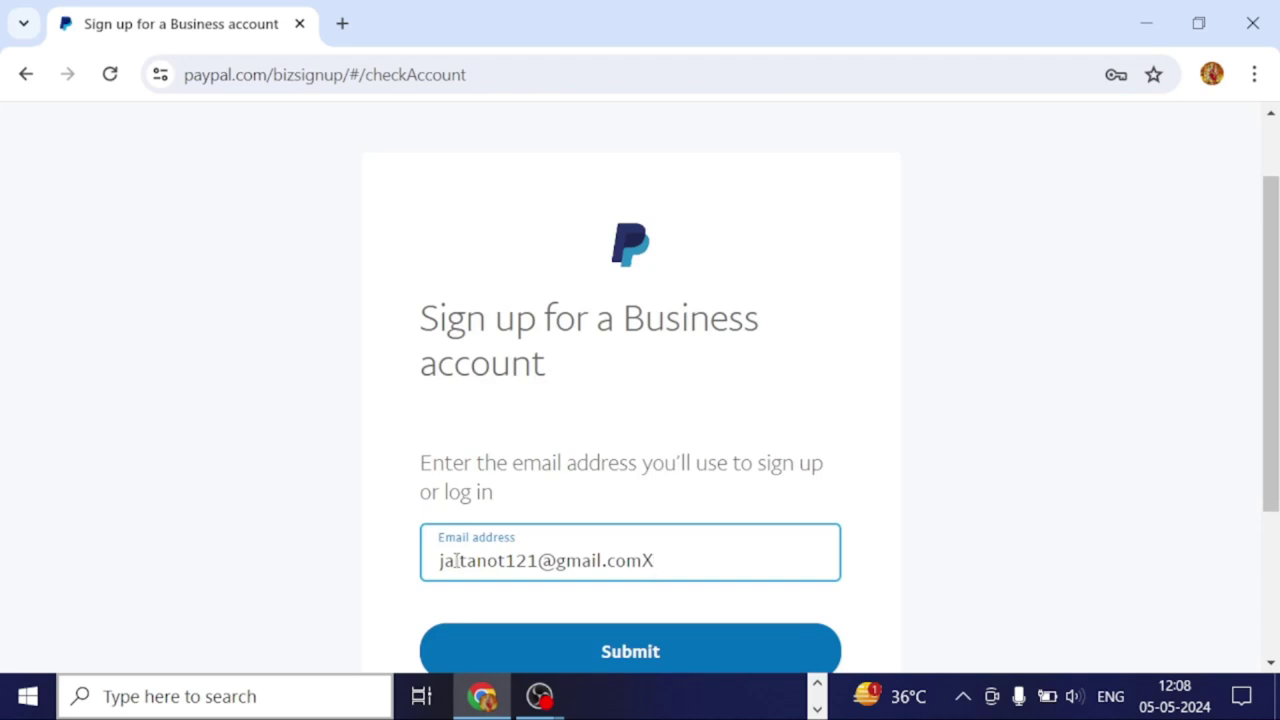
Remove the stray character from the email address and submit it.
key("BackSpace")
scroll(534, 560, "down", 2)
left_click(608, 420)
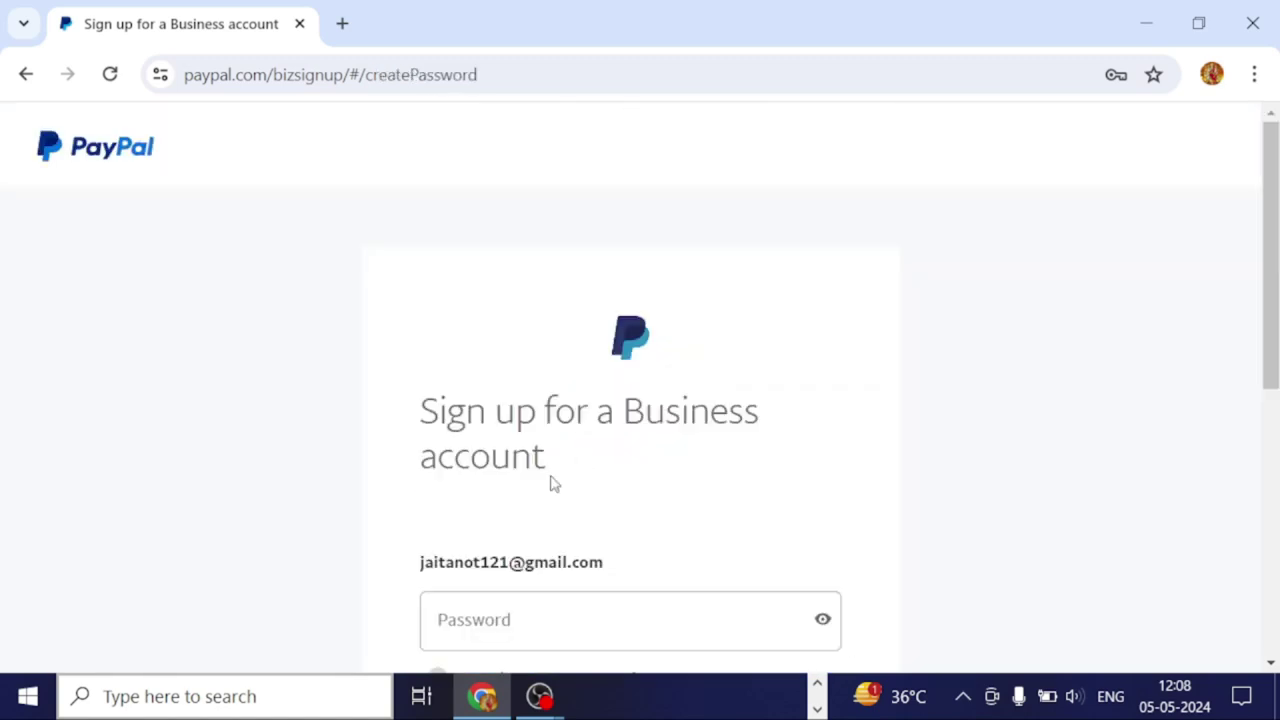
Autofill the saved password, reveal and copy it, then submit it.
scroll(538, 500, "down", 1)
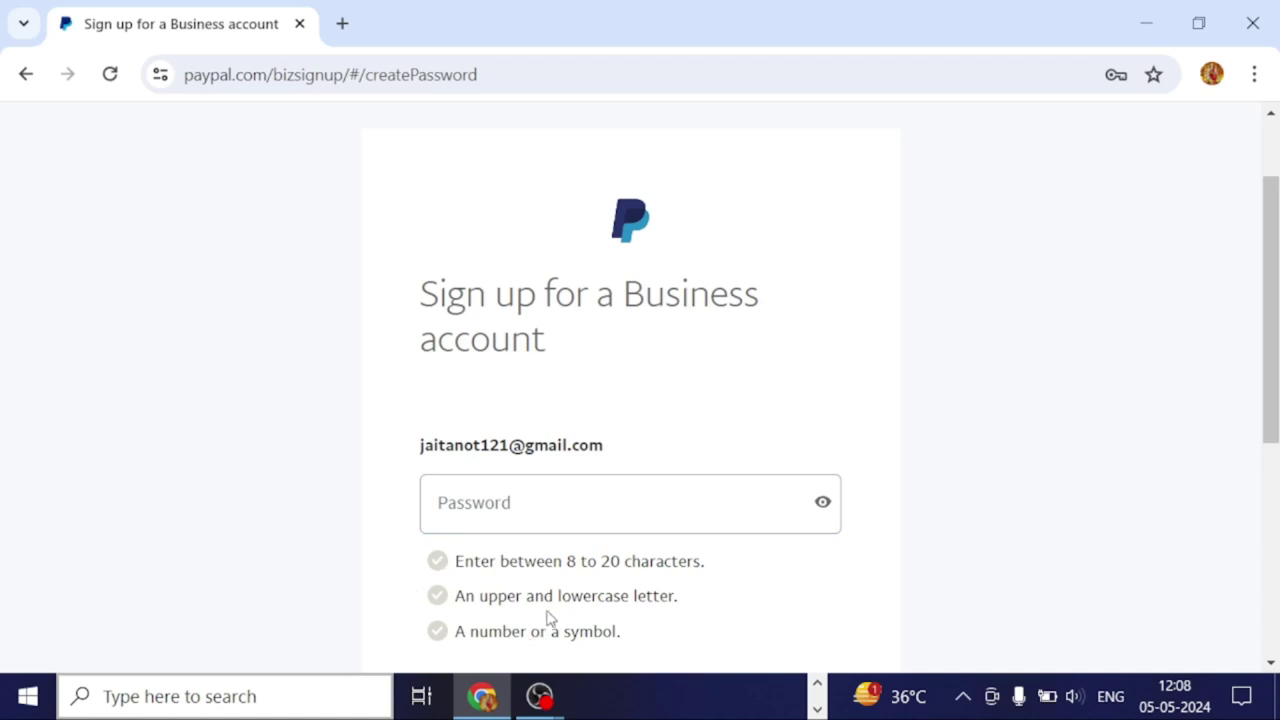
left_click(596, 497)
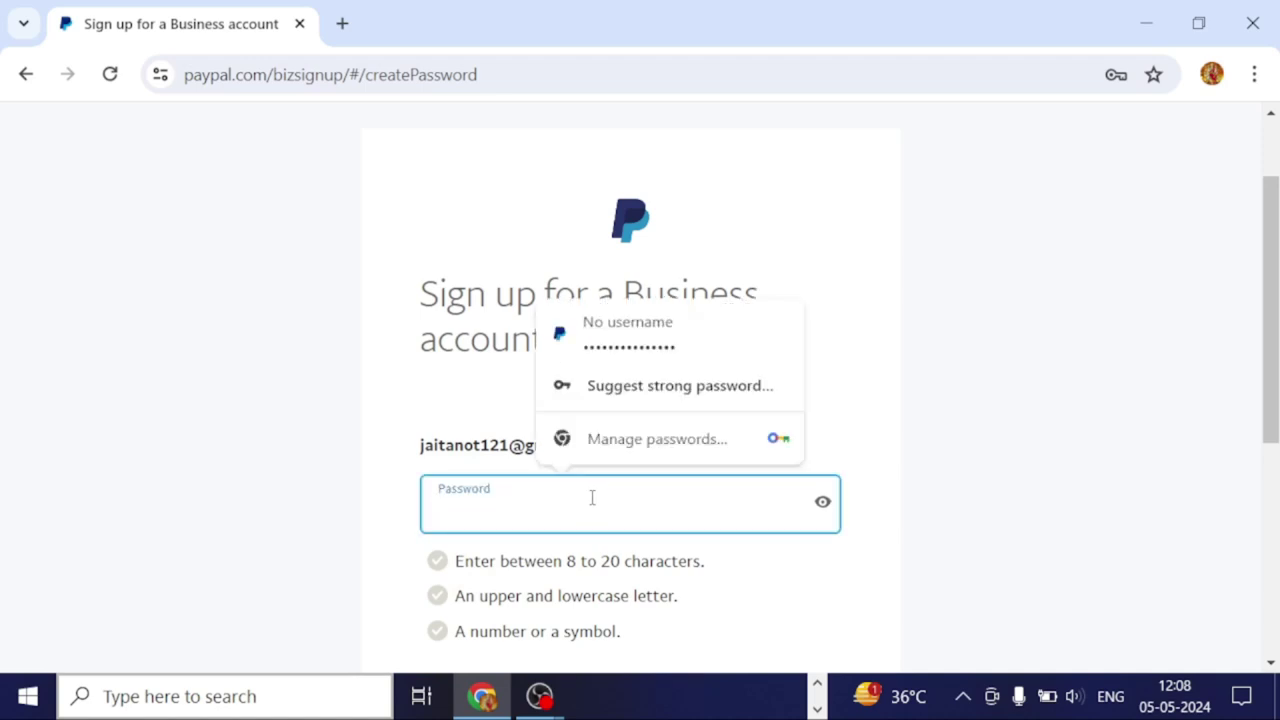
left_click(640, 341)
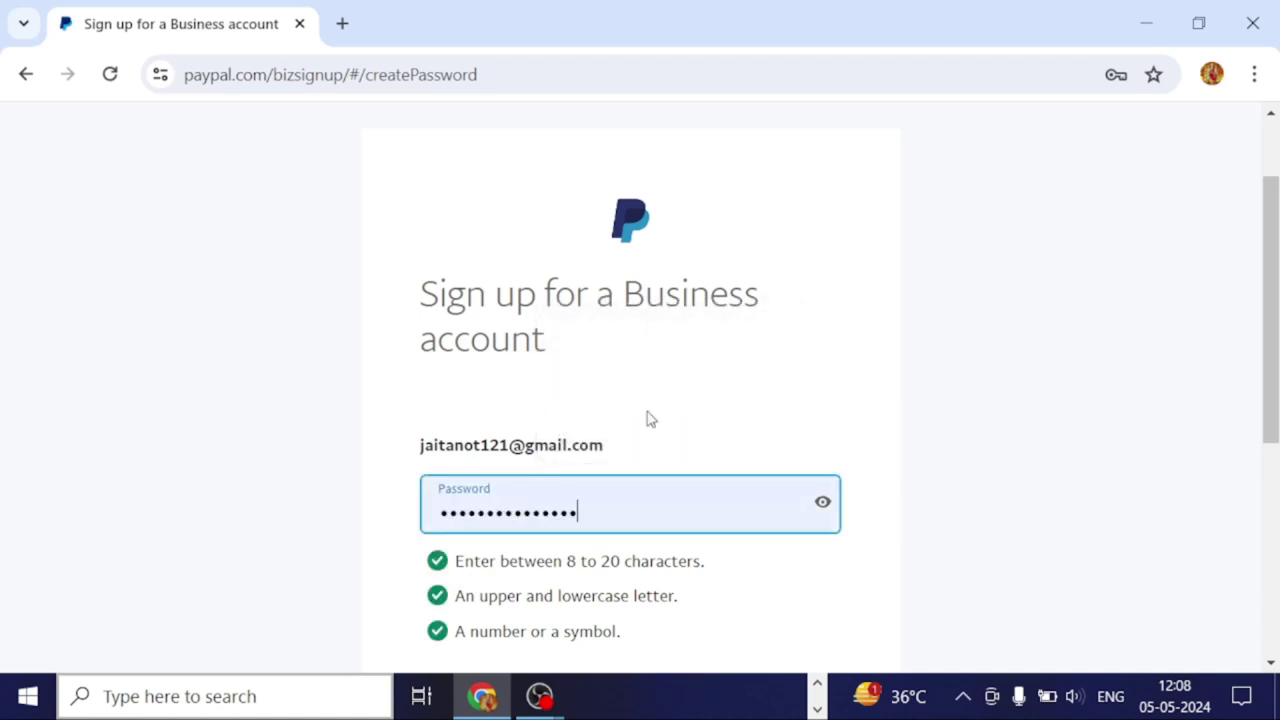
left_click(823, 504)
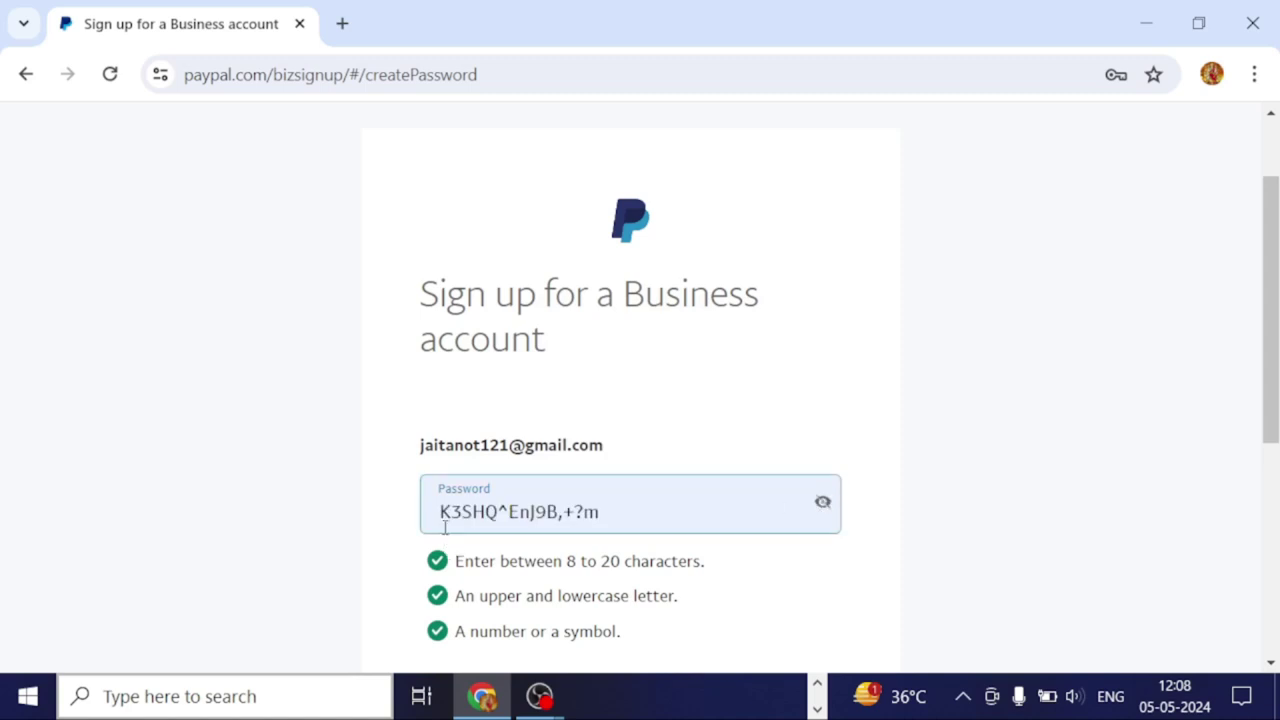
left_click_drag(438, 509, 608, 504)
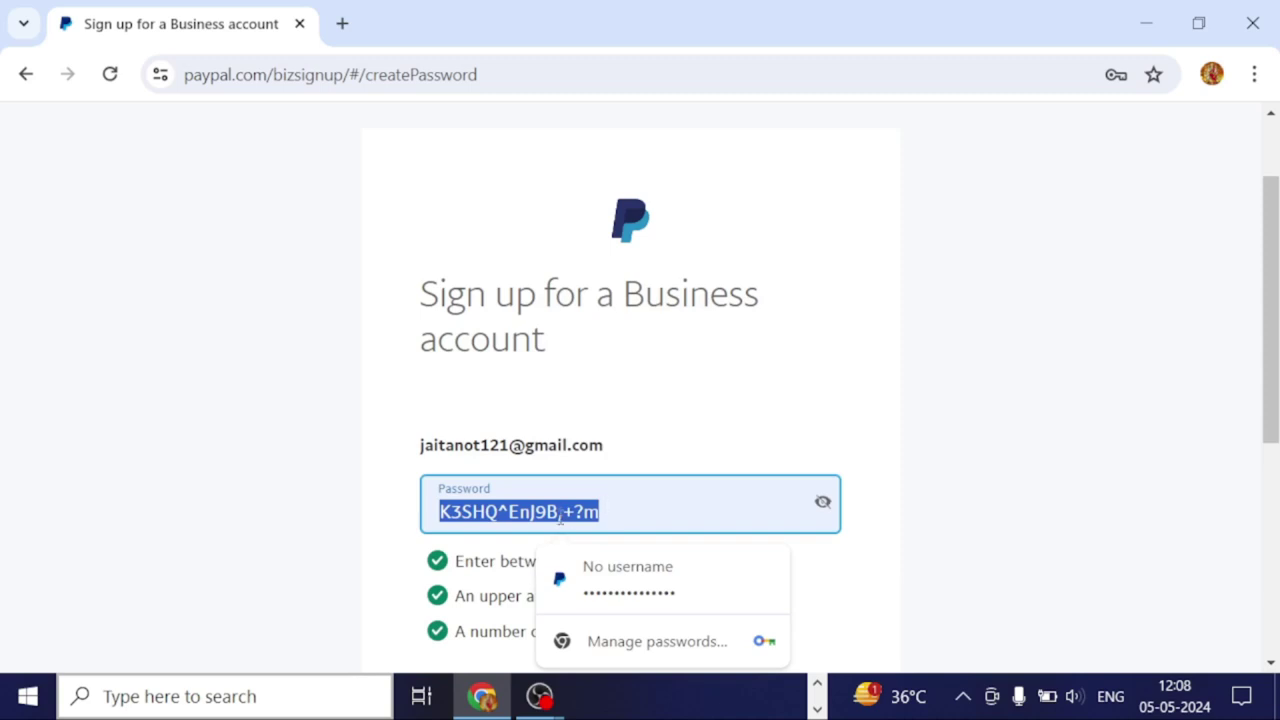
right_click(631, 489)
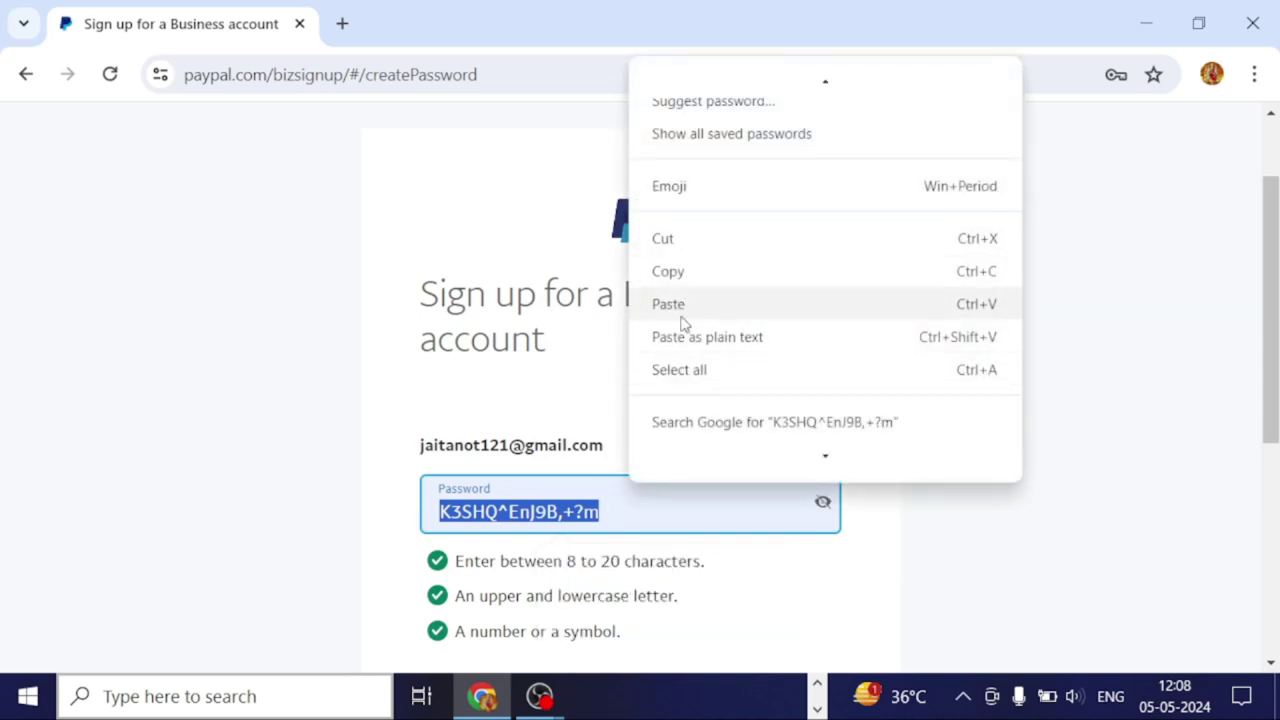
left_click(675, 272)
scroll(619, 464, "down", 3)
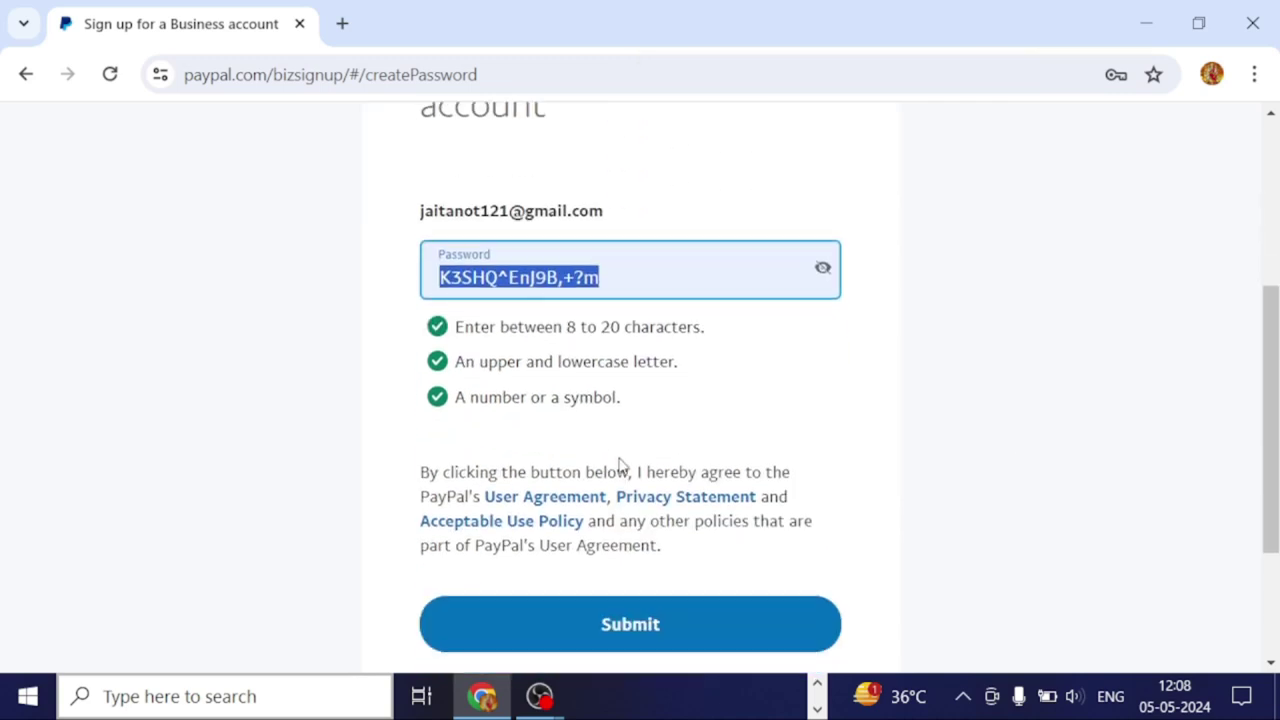
left_click(668, 640)
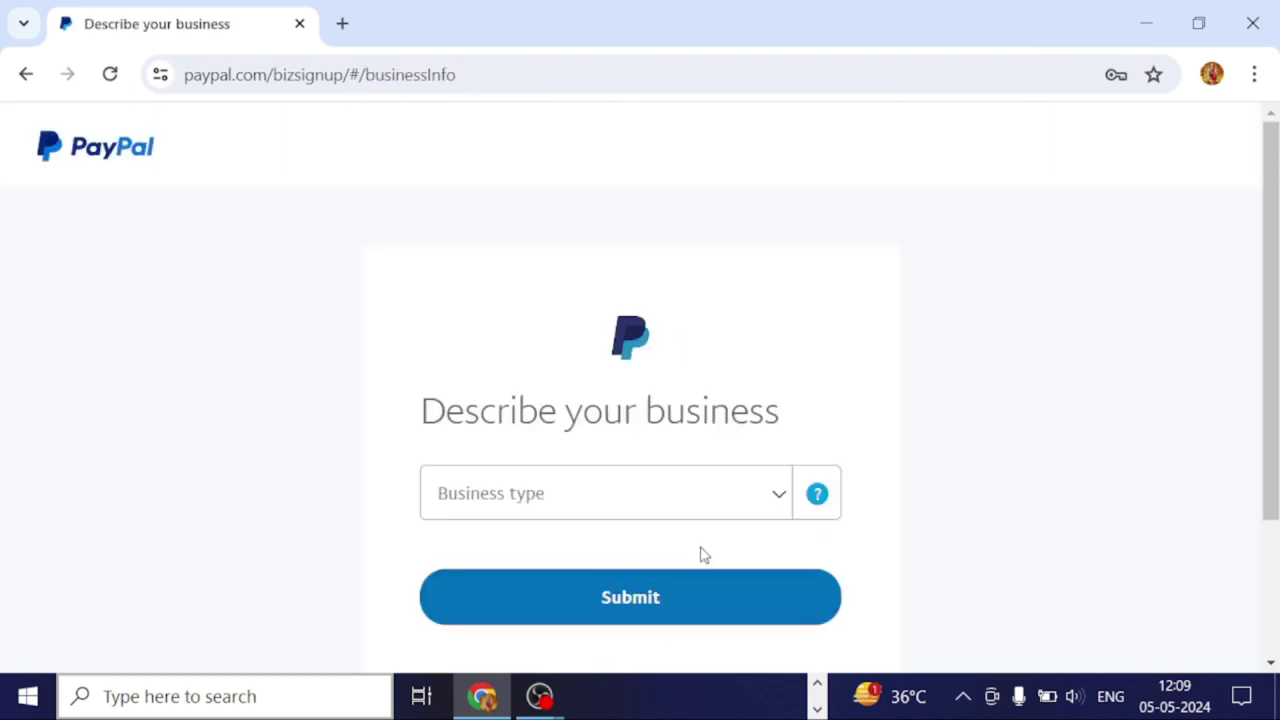
Set the business type to Individual and the product keyword to Business Services.
left_click(780, 497)
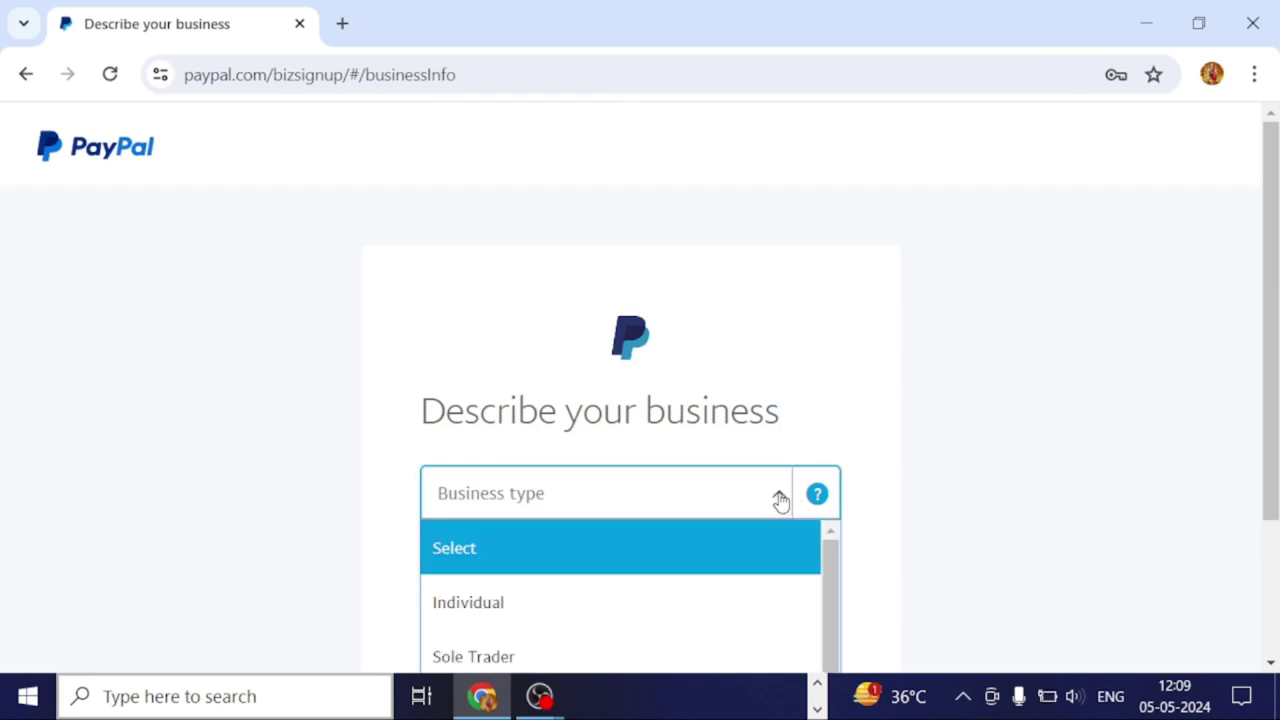
scroll(770, 505, "down", 1)
scroll(762, 521, "down", 3)
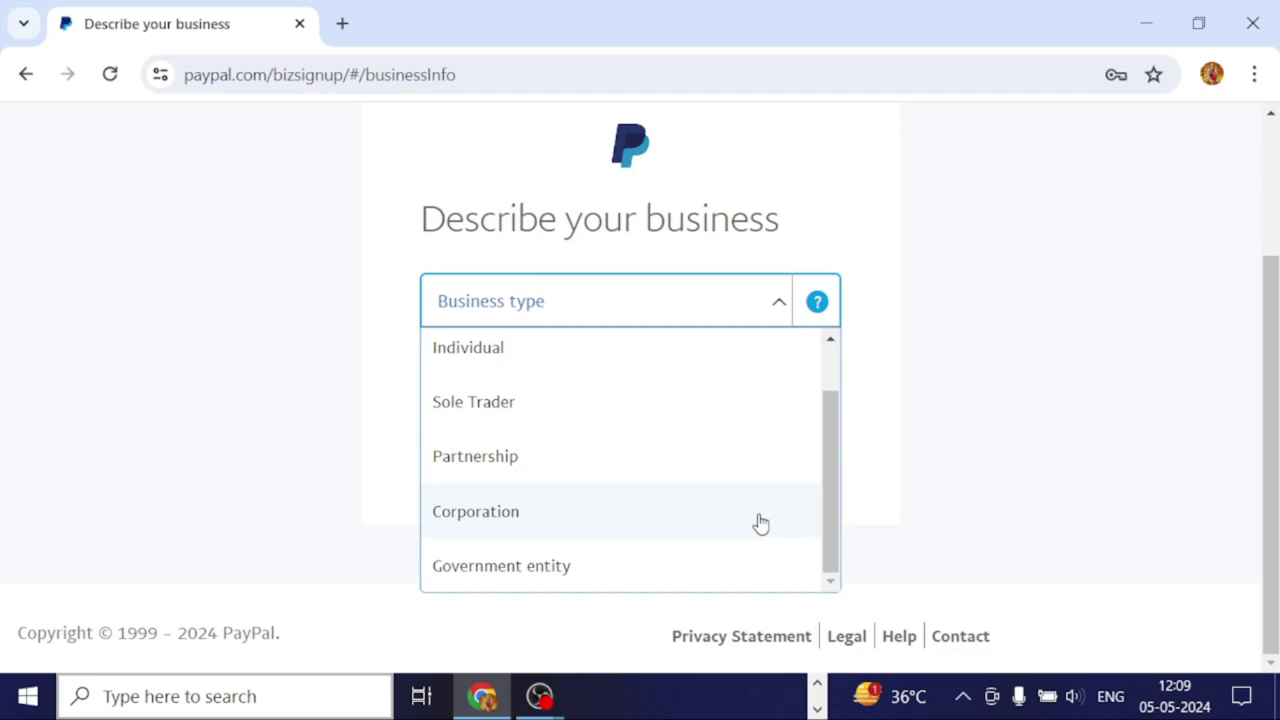
scroll(650, 500, "up", 2)
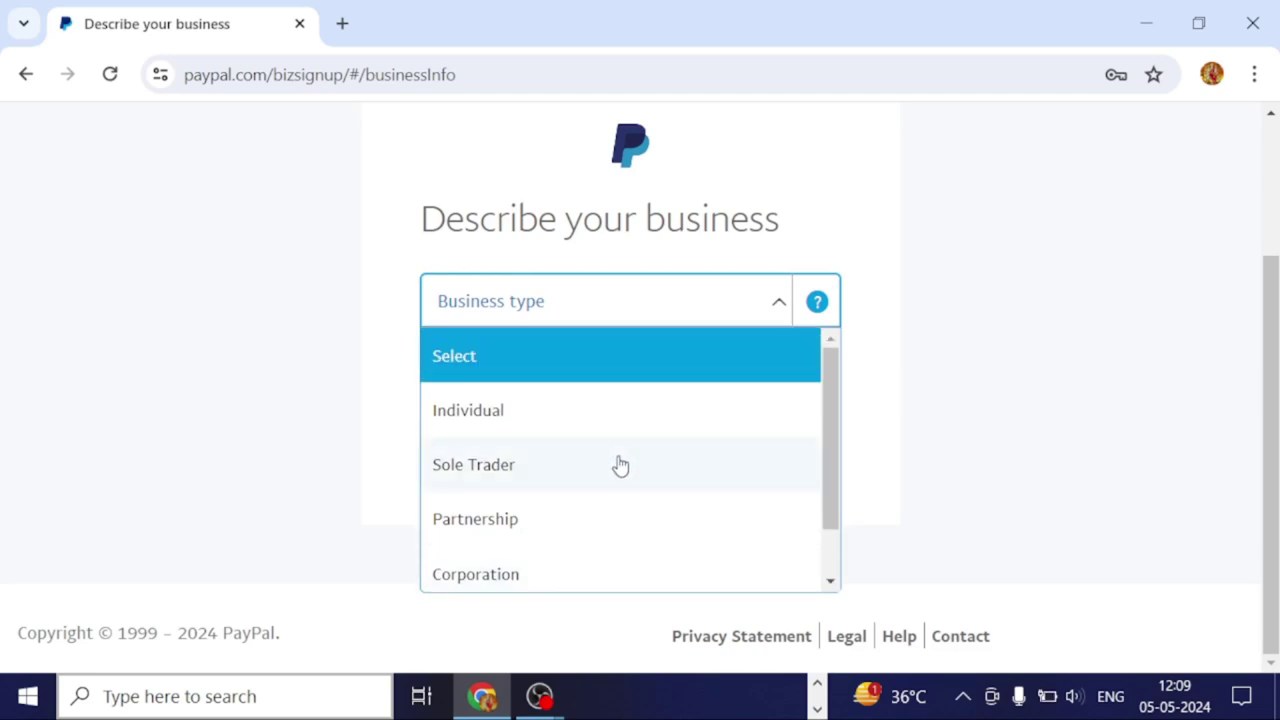
left_click(478, 420)
left_click(714, 387)
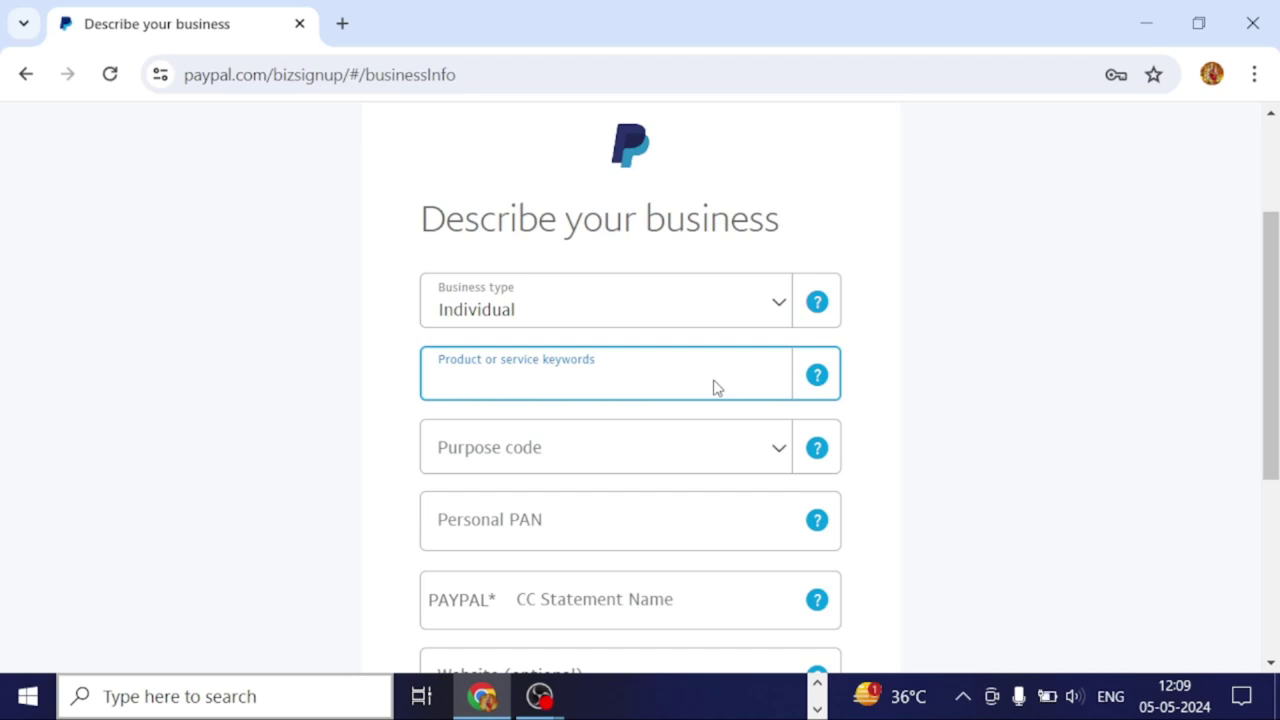
type("b")
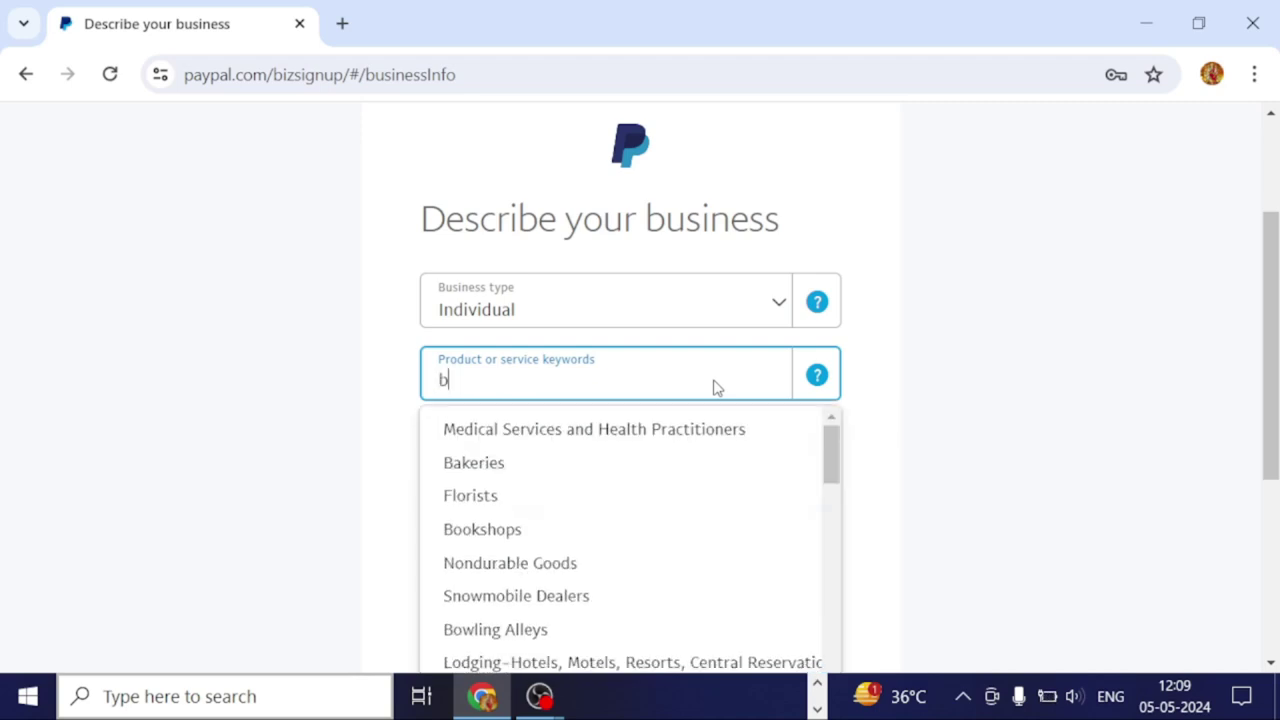
type("u")
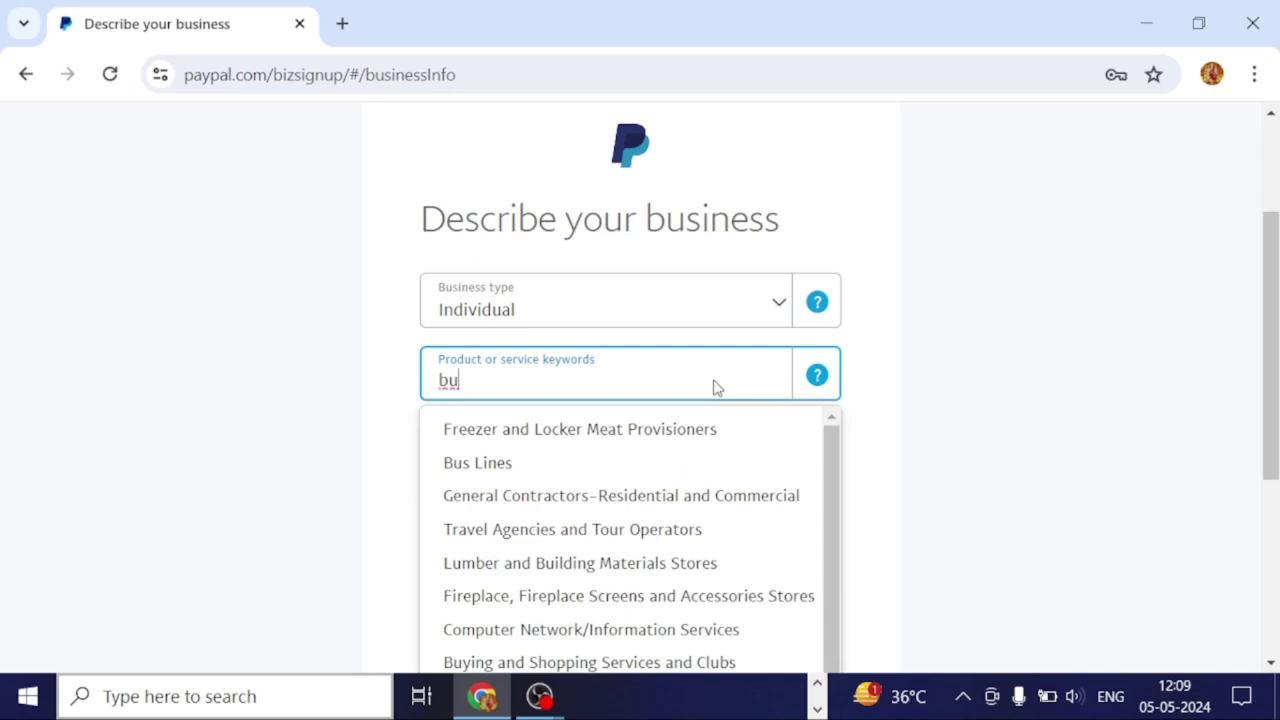
type("si")
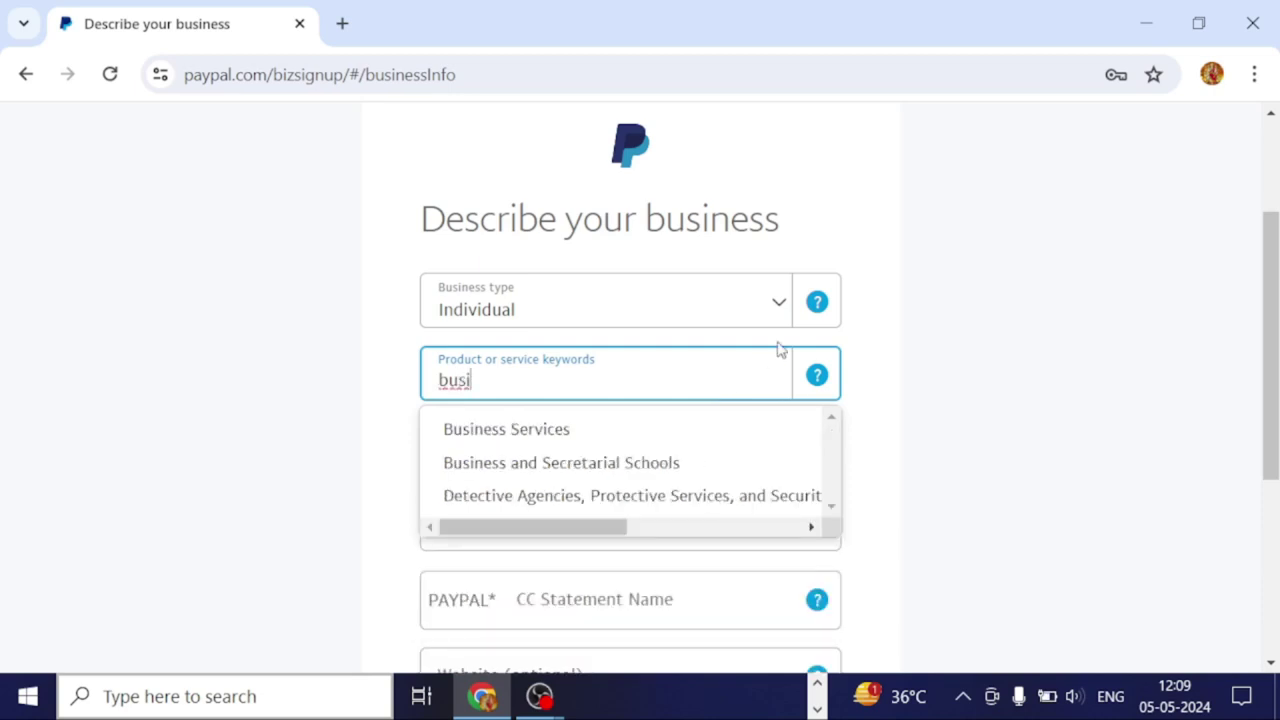
left_click(522, 433)
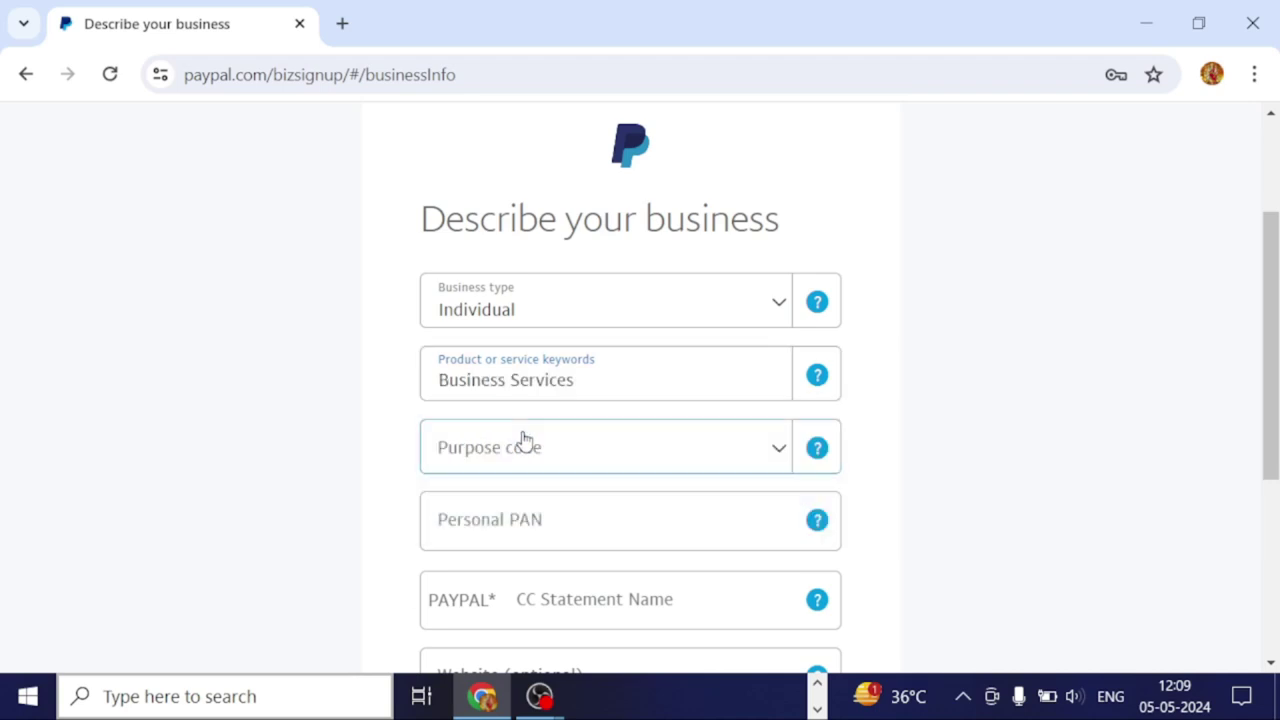
Select purpose code P1007 – Advertising and market research.
left_click(597, 461)
scroll(643, 569, "down", 10)
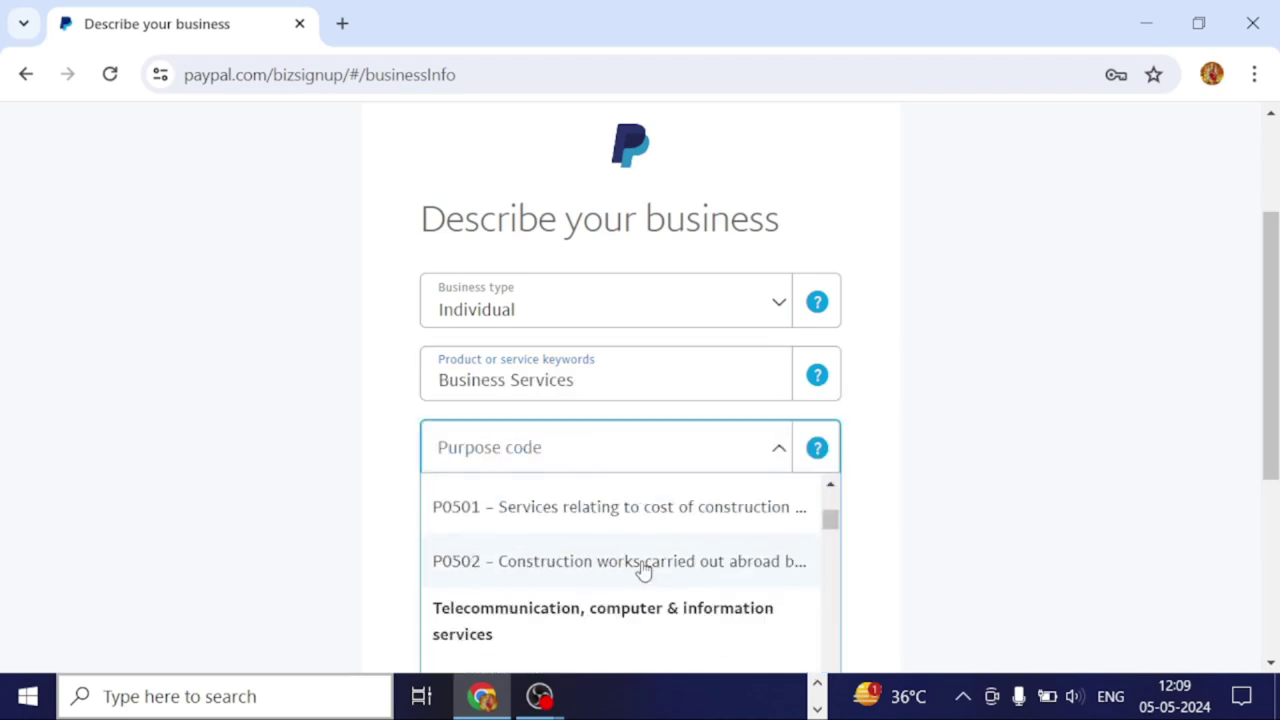
scroll(643, 569, "down", 5)
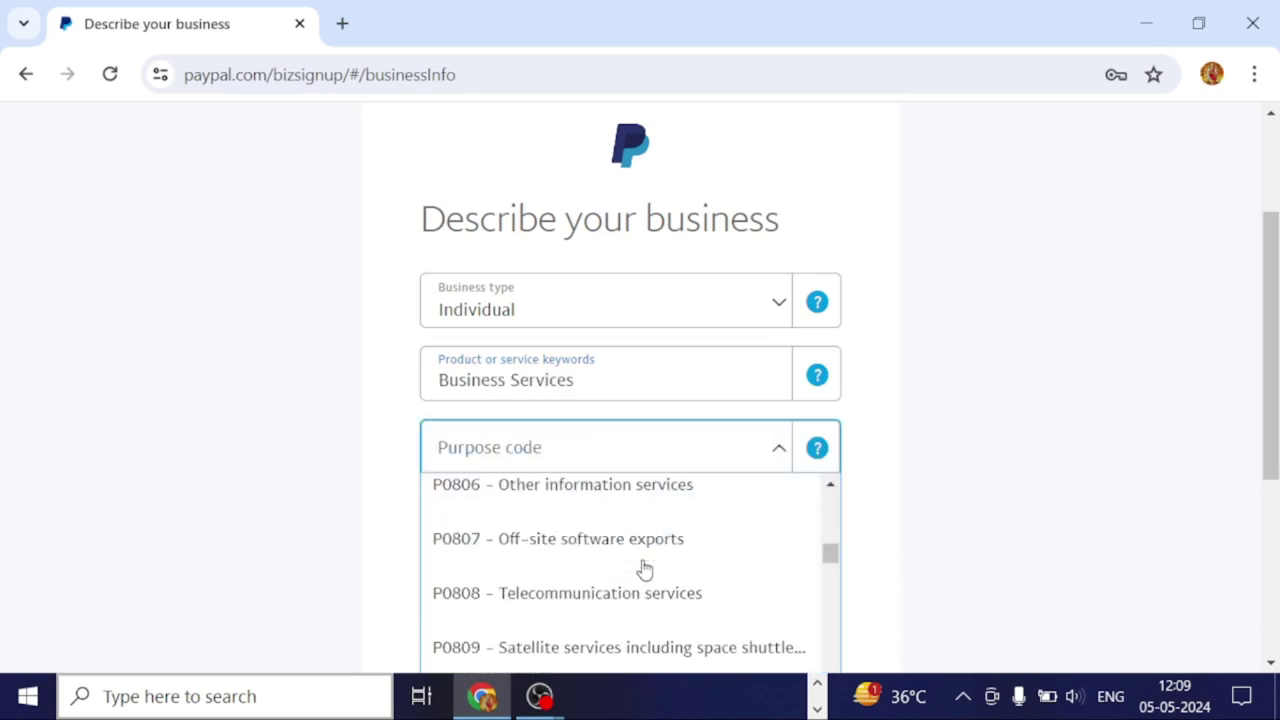
scroll(643, 569, "down", 5)
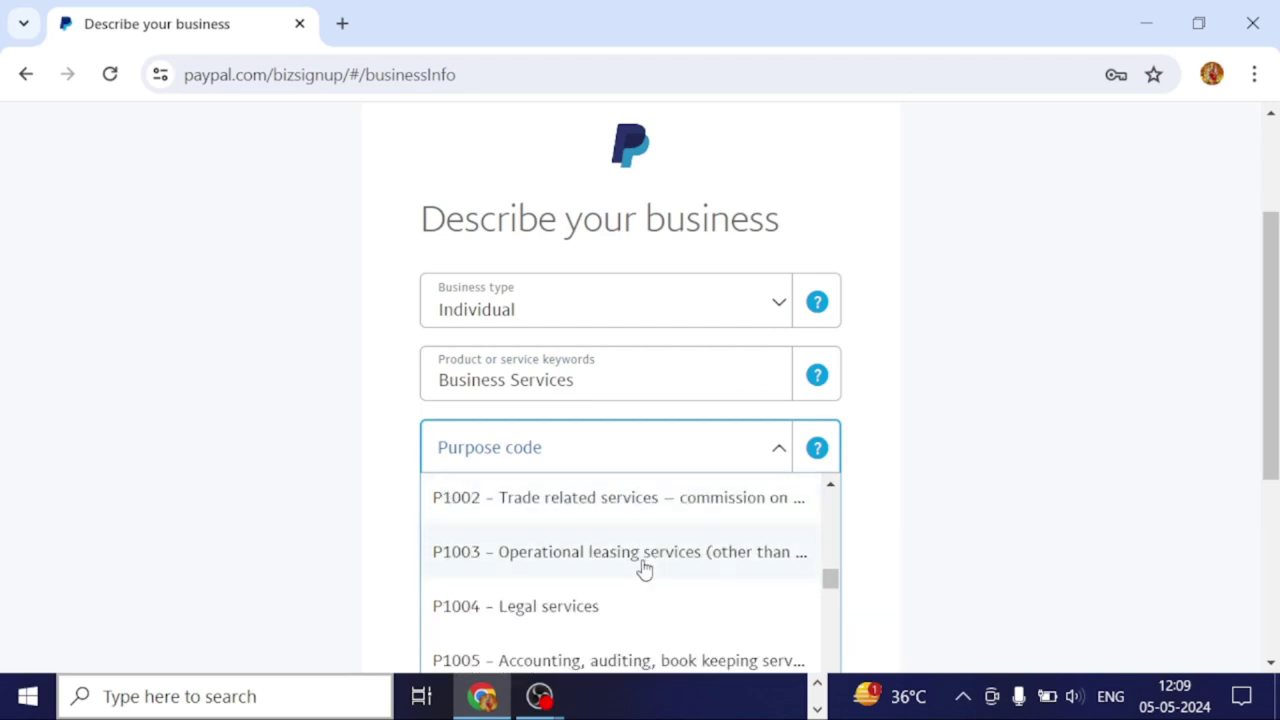
scroll(643, 567, "down", 5)
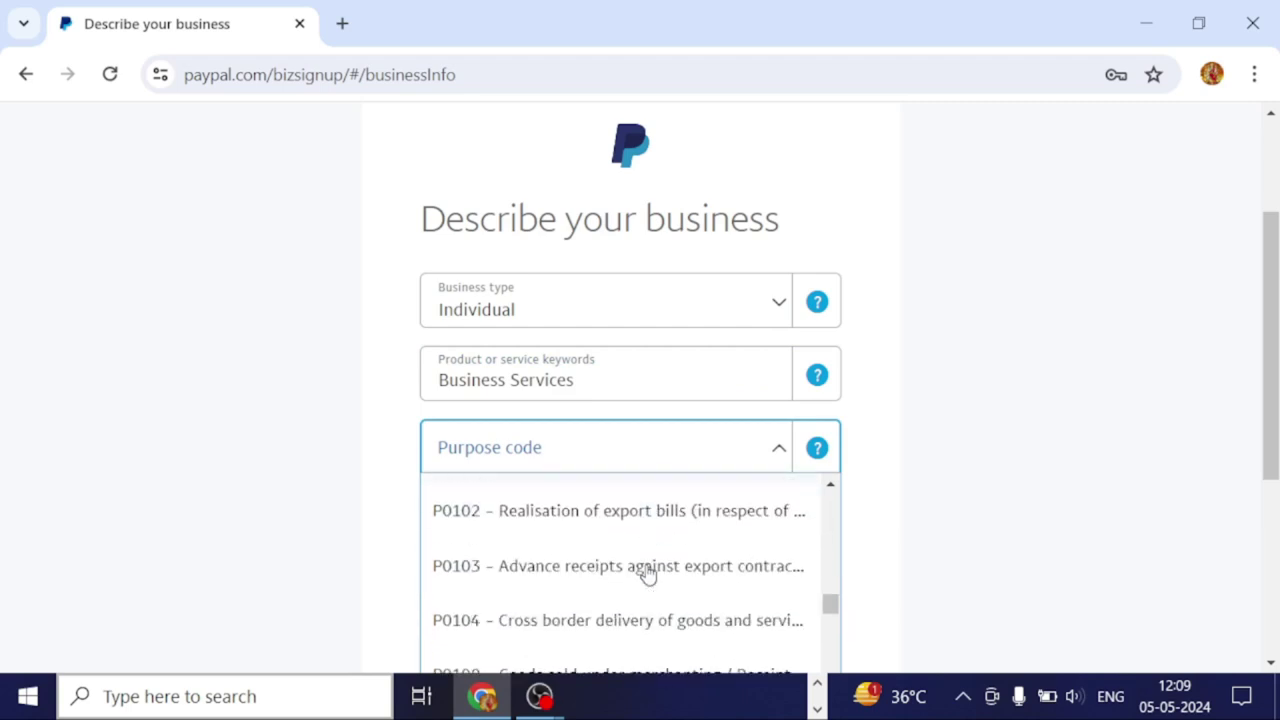
scroll(645, 573, "down", 5)
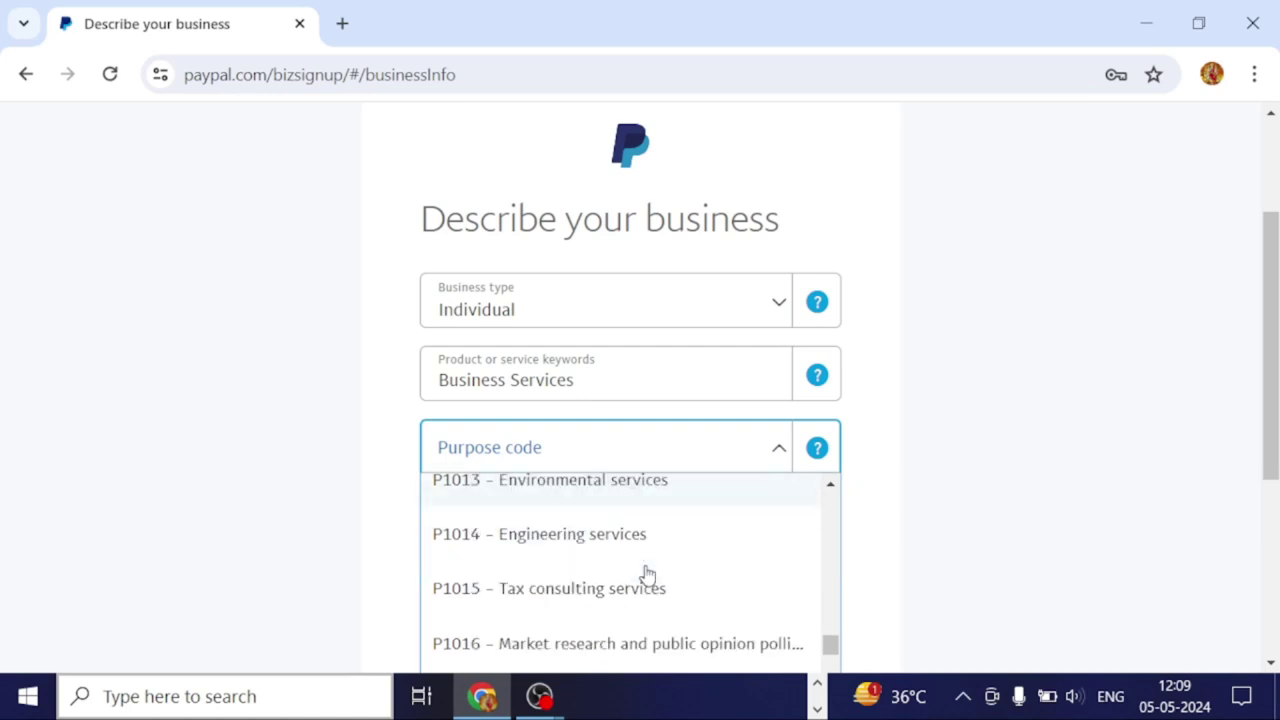
scroll(645, 573, "down", 3)
scroll(646, 576, "up", 2)
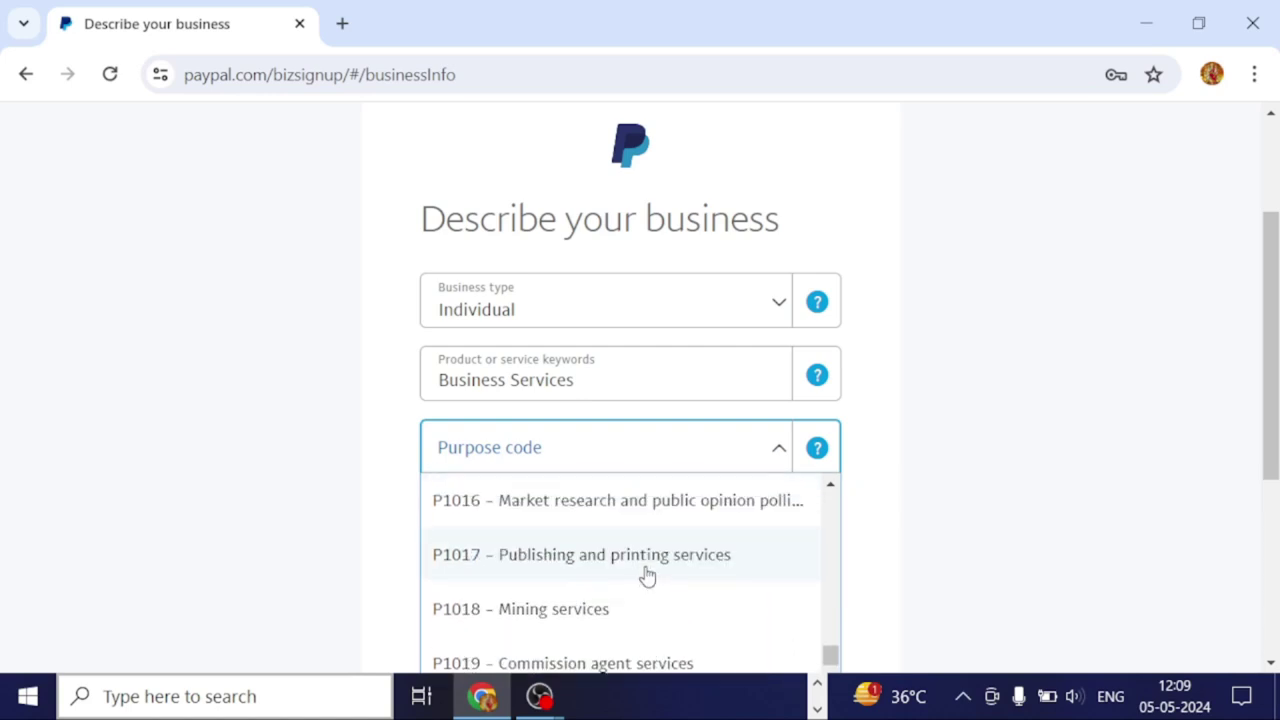
scroll(647, 578, "up", 6)
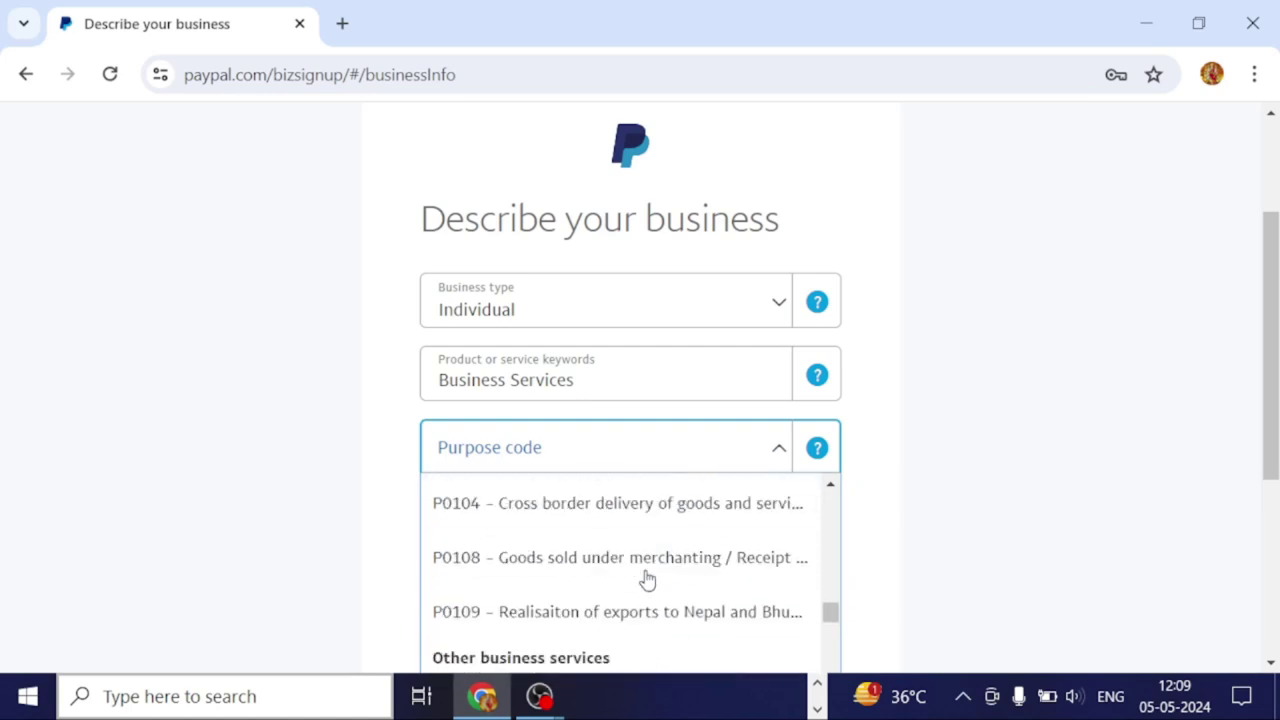
scroll(647, 578, "down", 1)
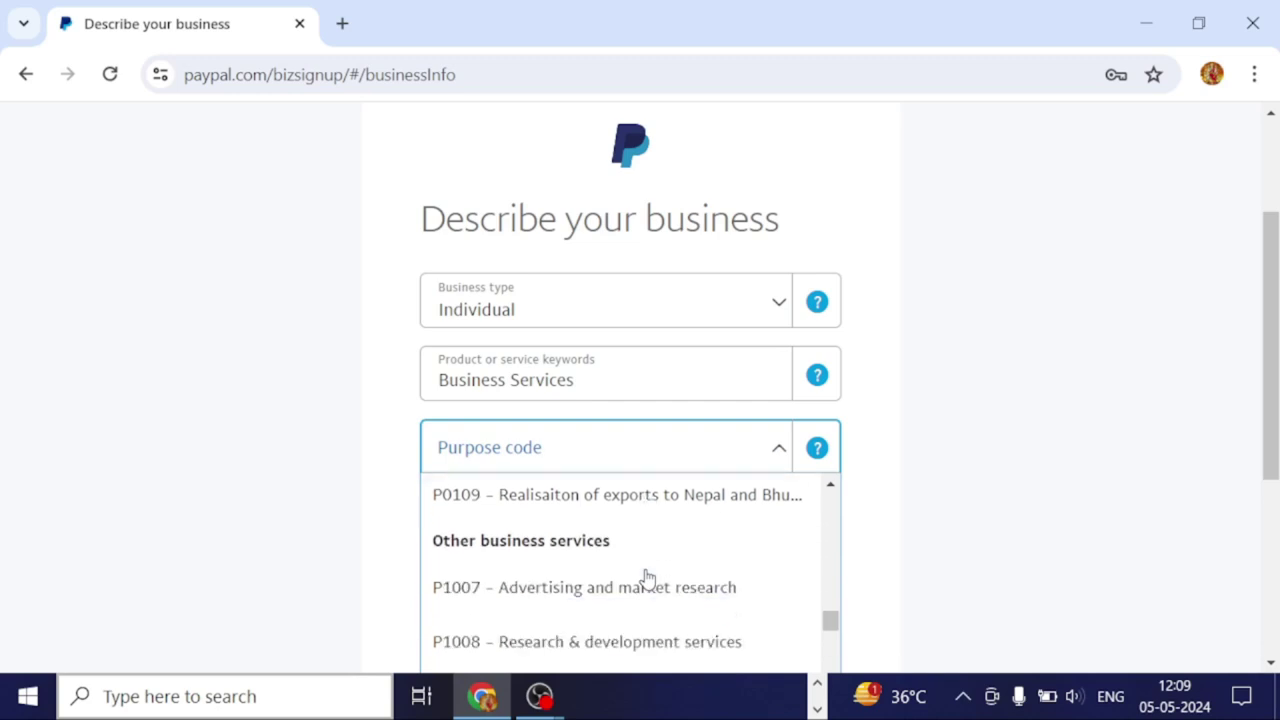
left_click(634, 598)
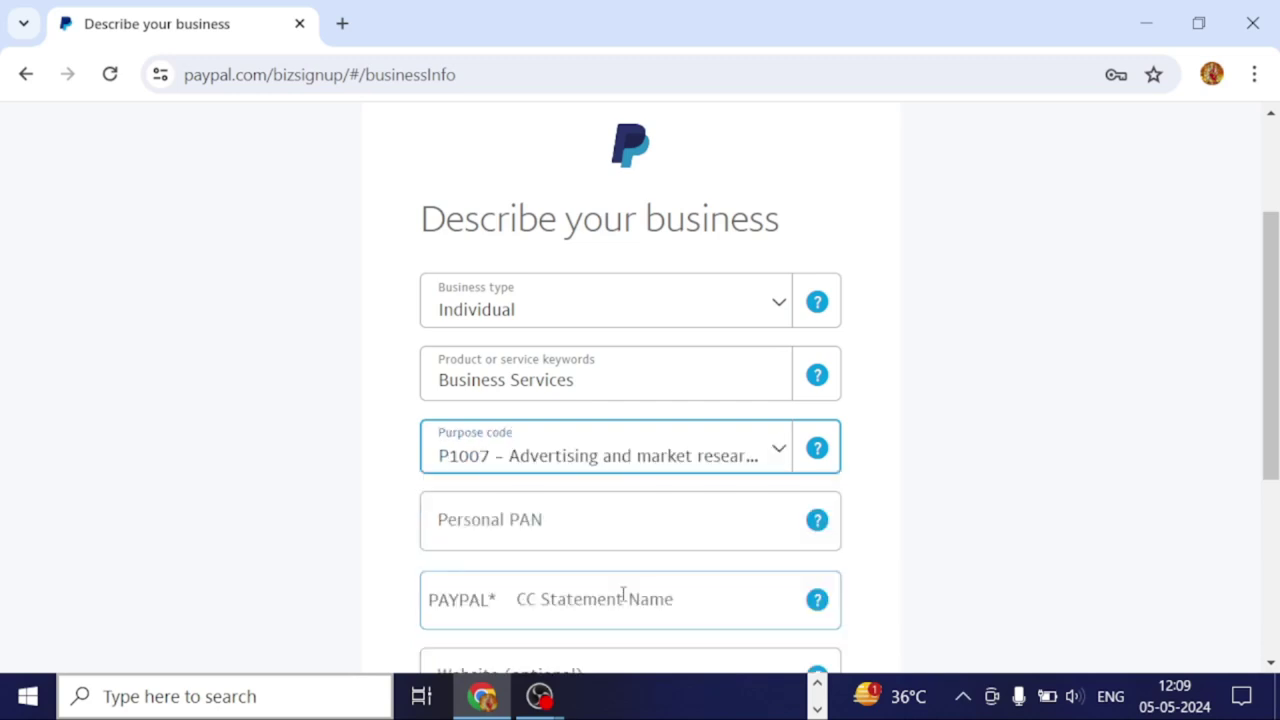
Enter the owner's personal PAN number in the Personal PAN field.
left_click(621, 532)
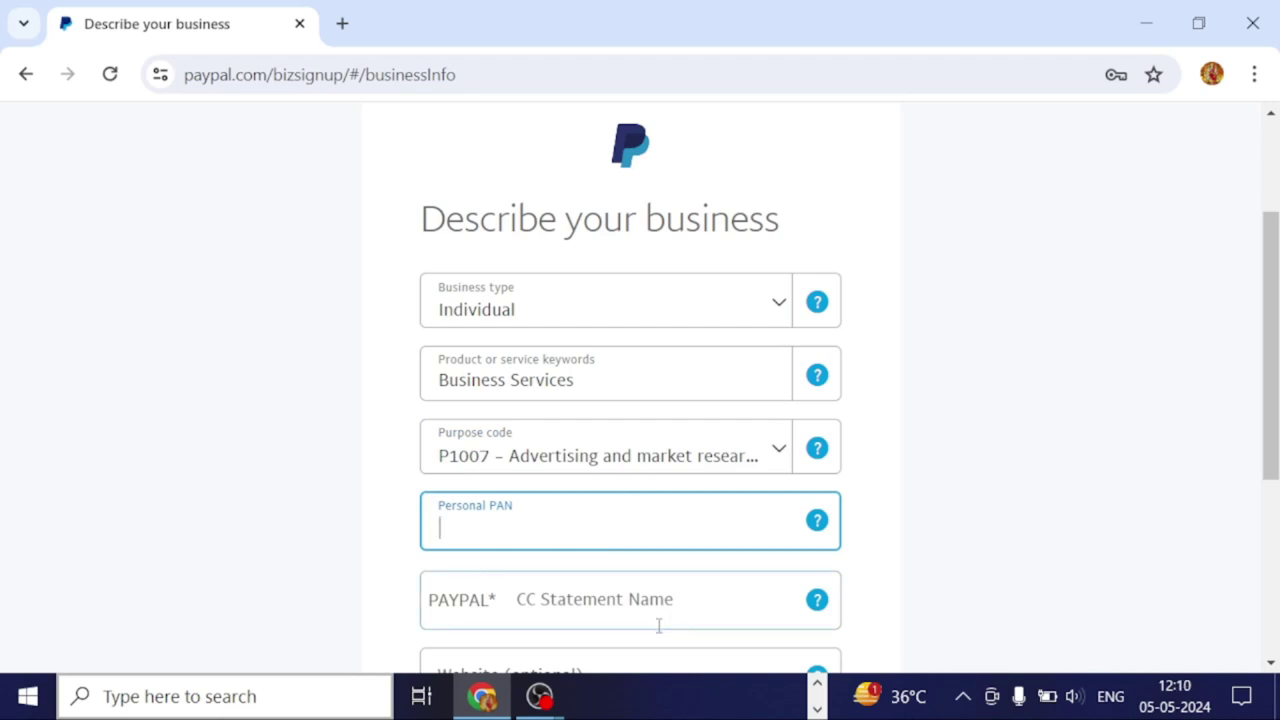
scroll(614, 580, "down", 1)
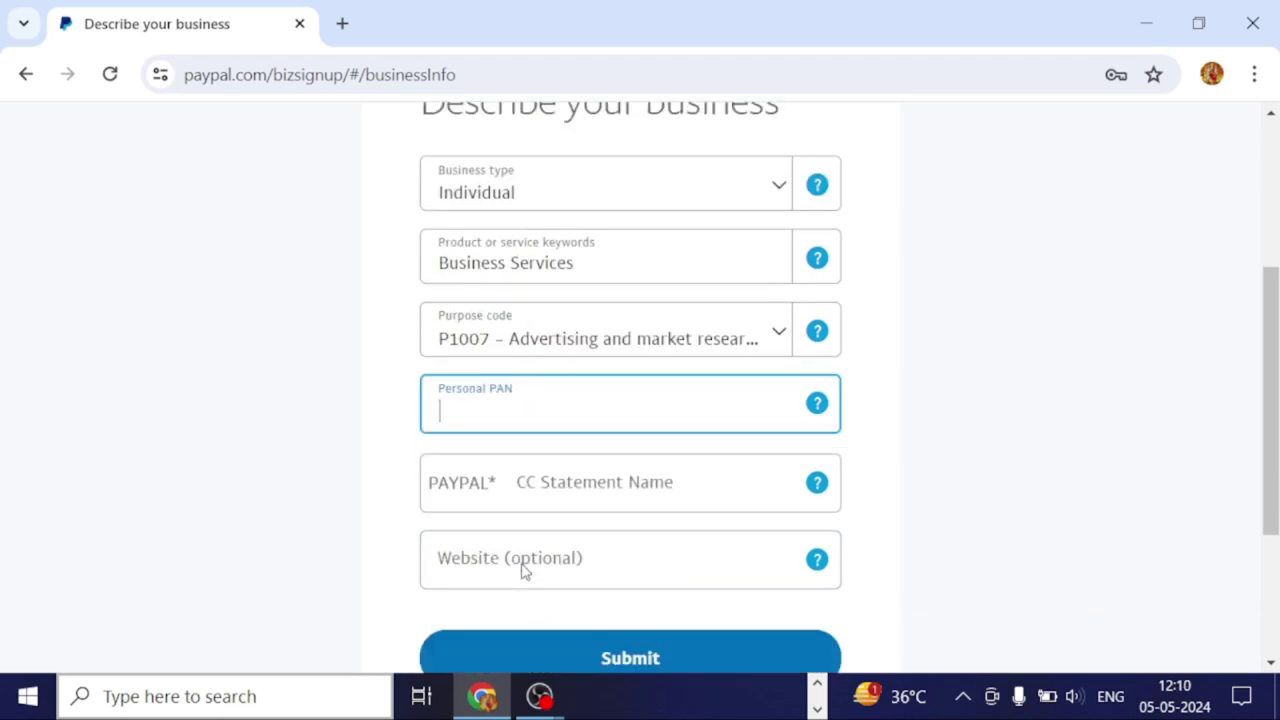
left_click(548, 488)
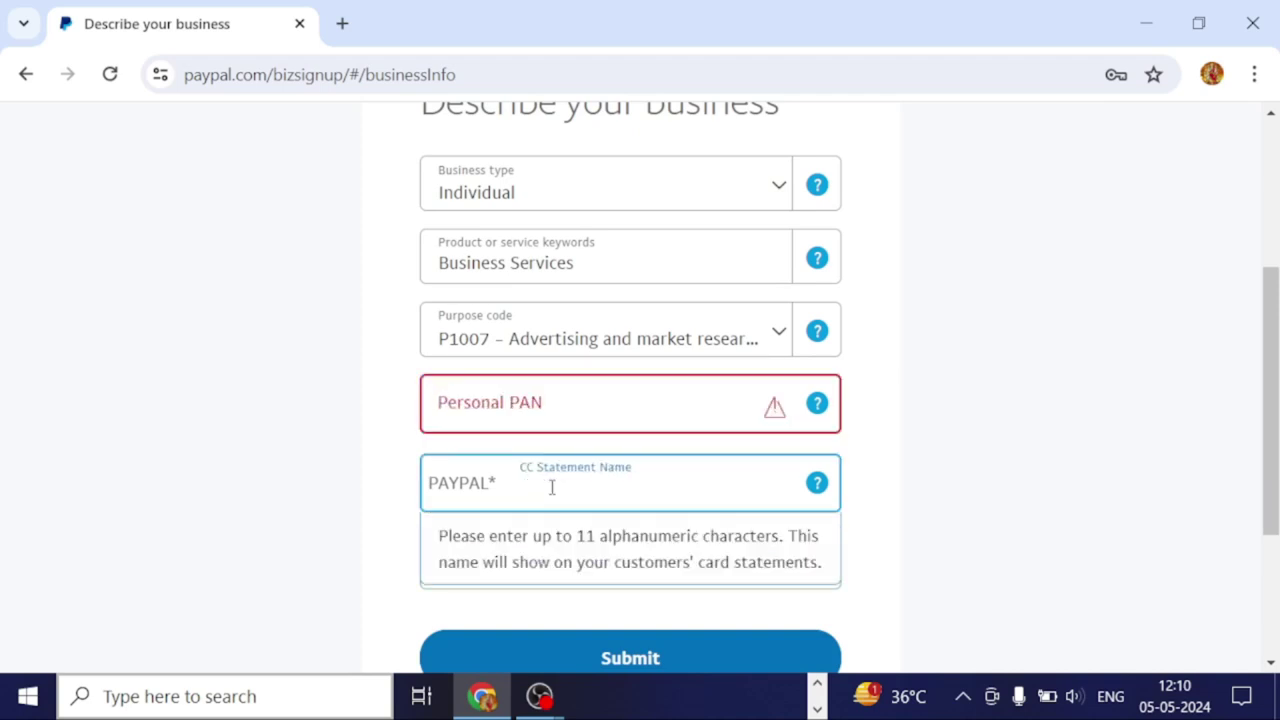
left_click(510, 410)
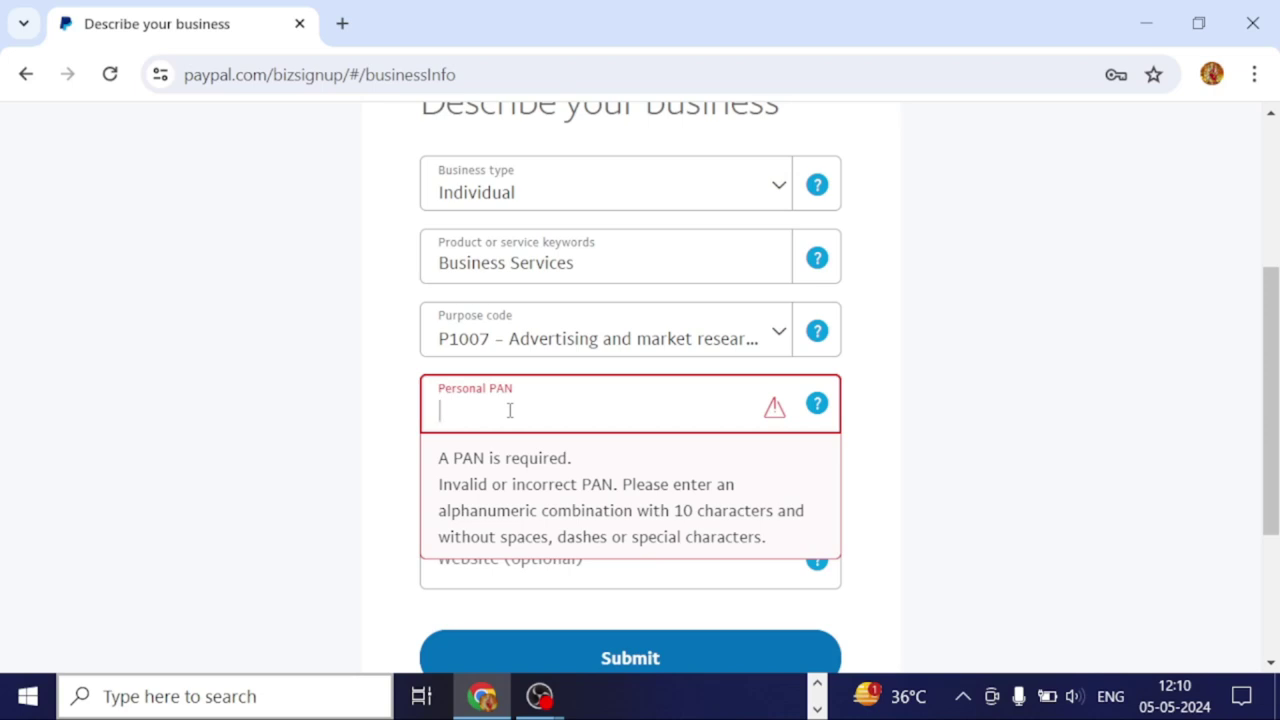
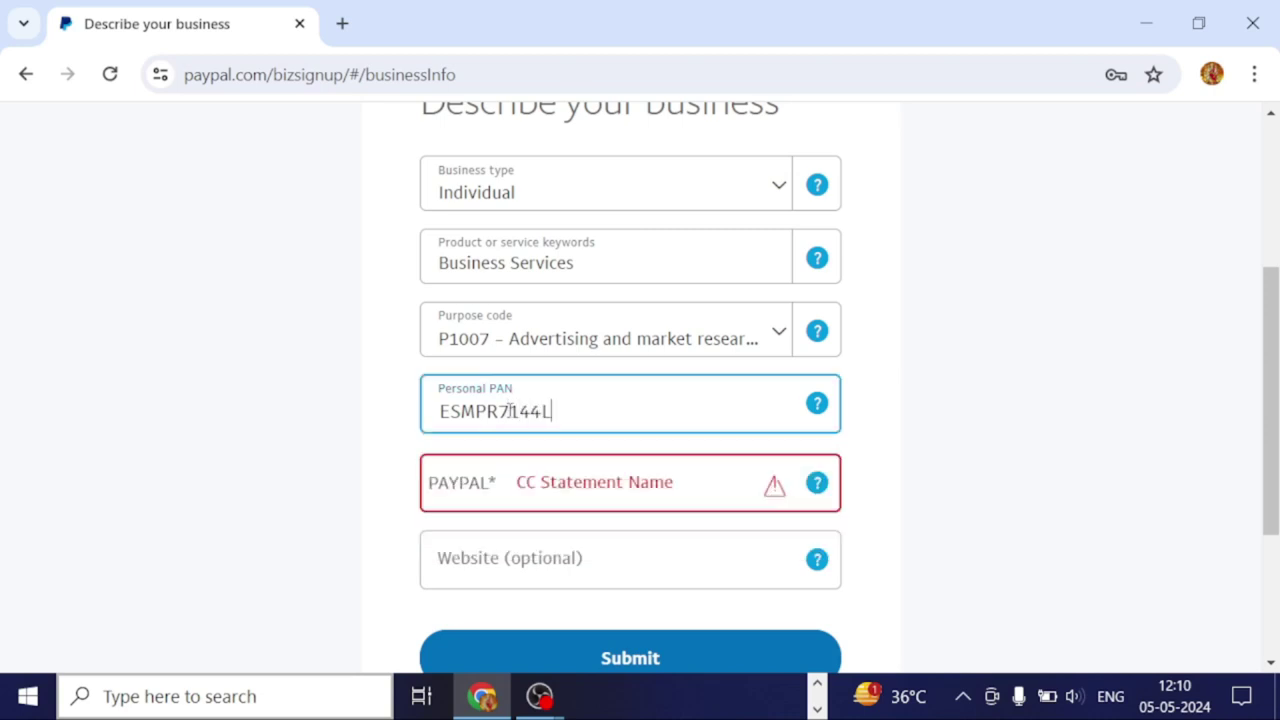
Enter the card statement name and submit the business description.
left_click(524, 486)
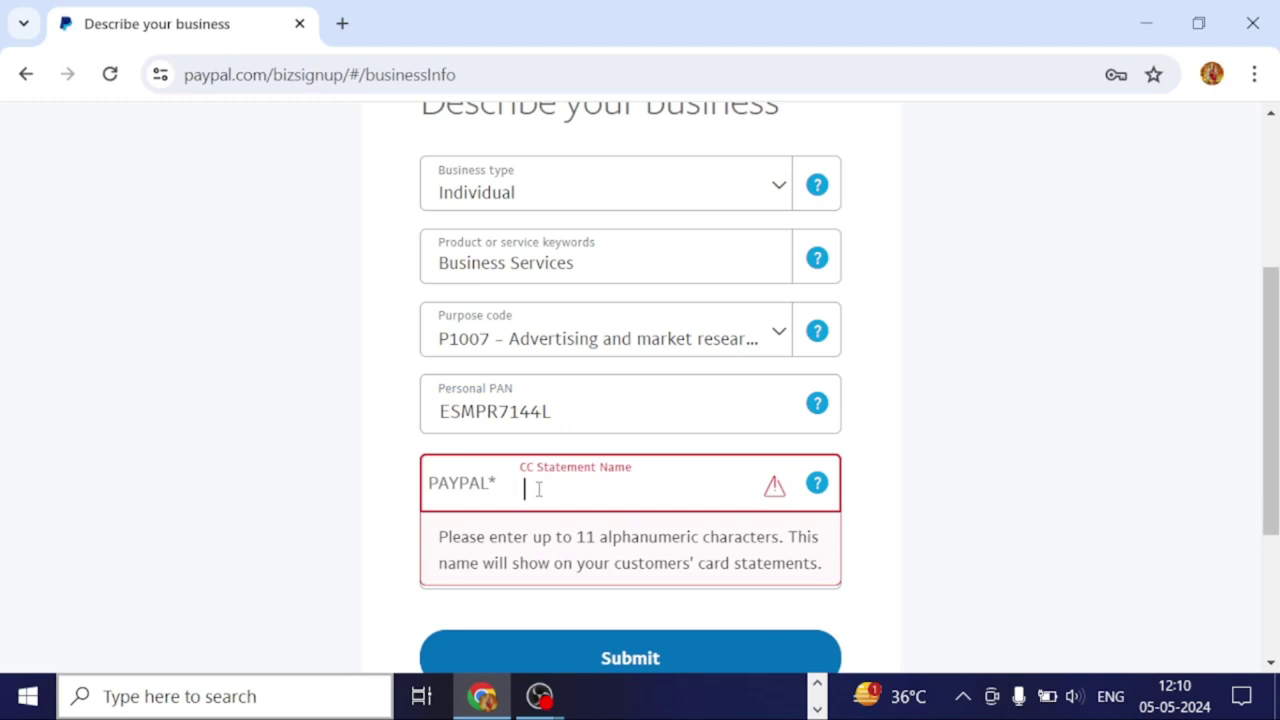
type("KHE")
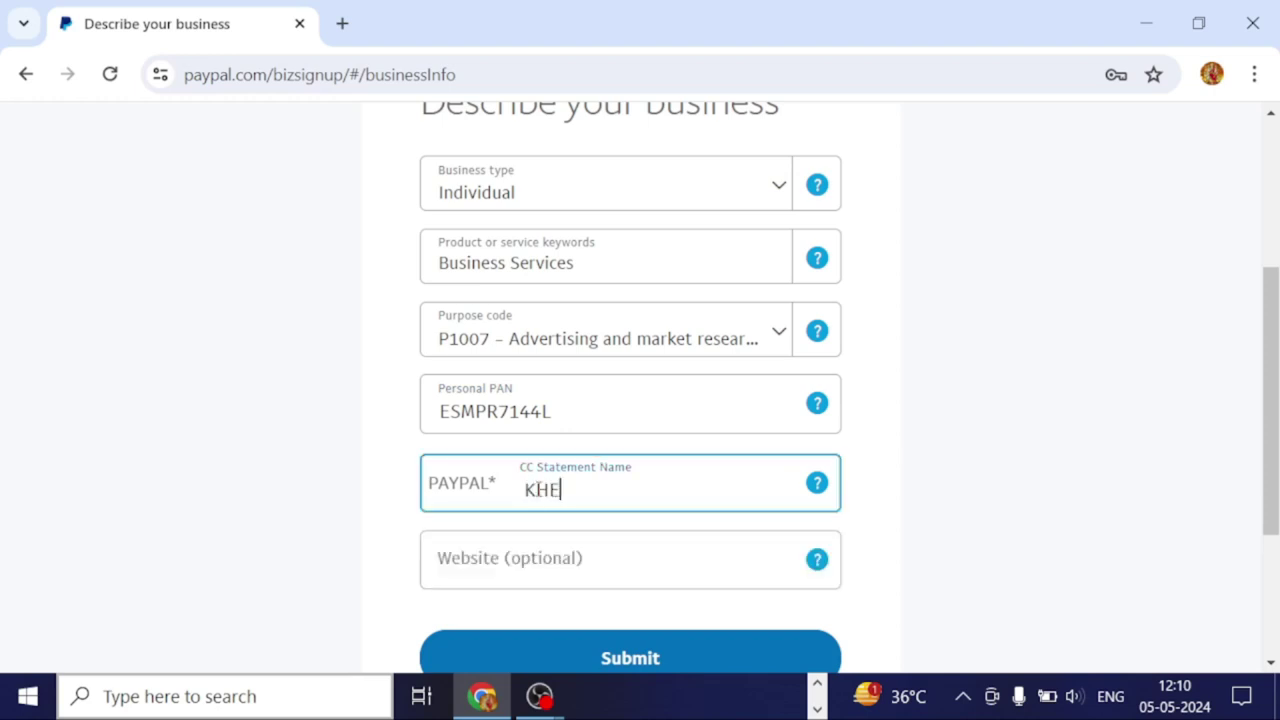
type("TESH")
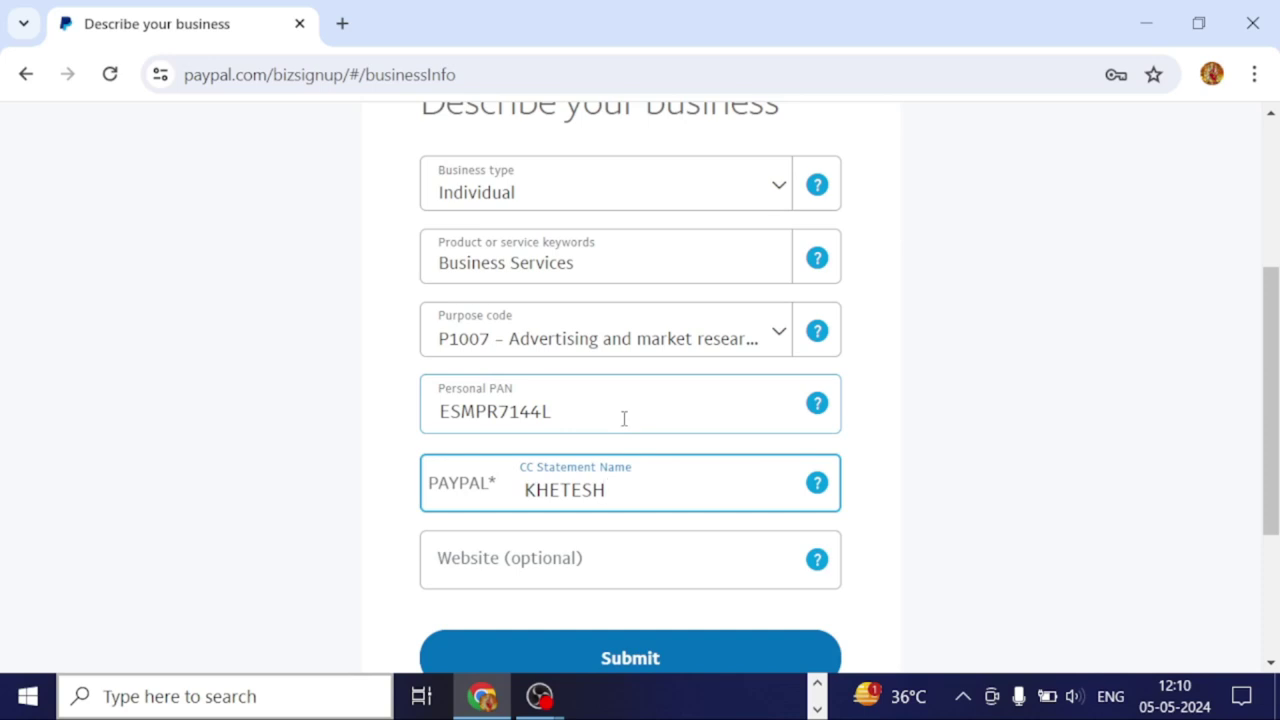
scroll(600, 510, "down", 3)
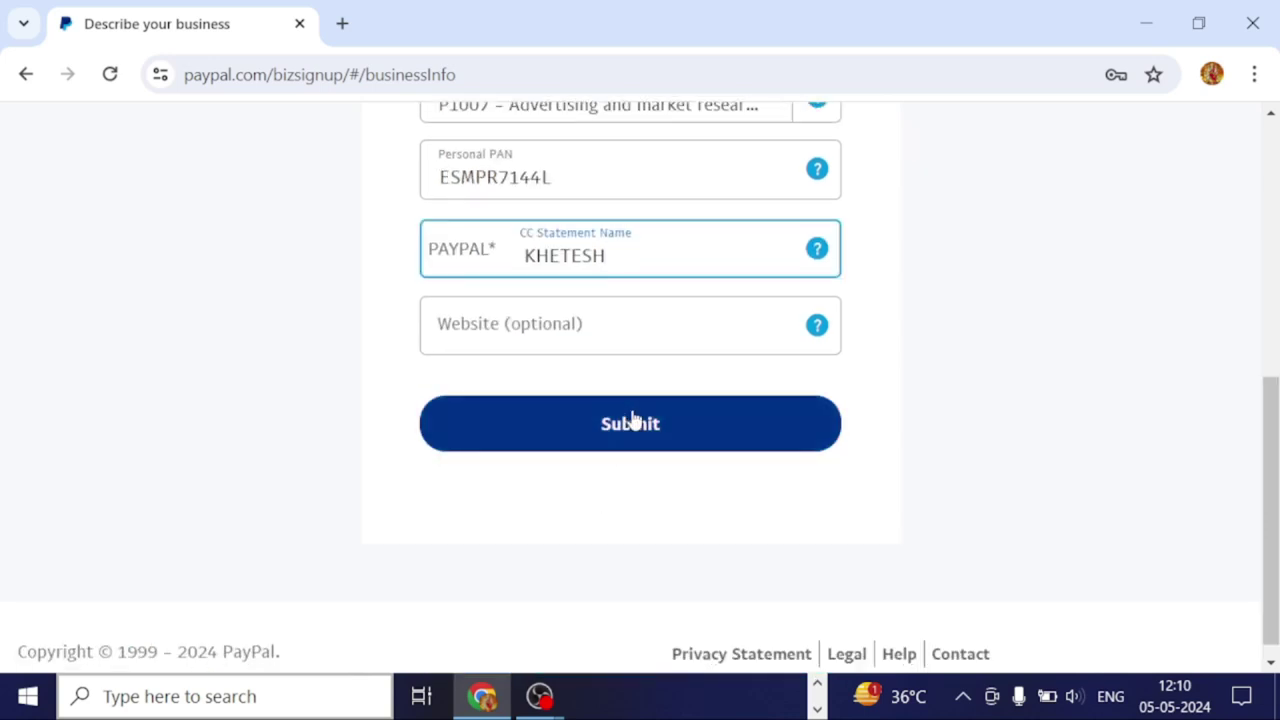
scroll(631, 420, "up", 4)
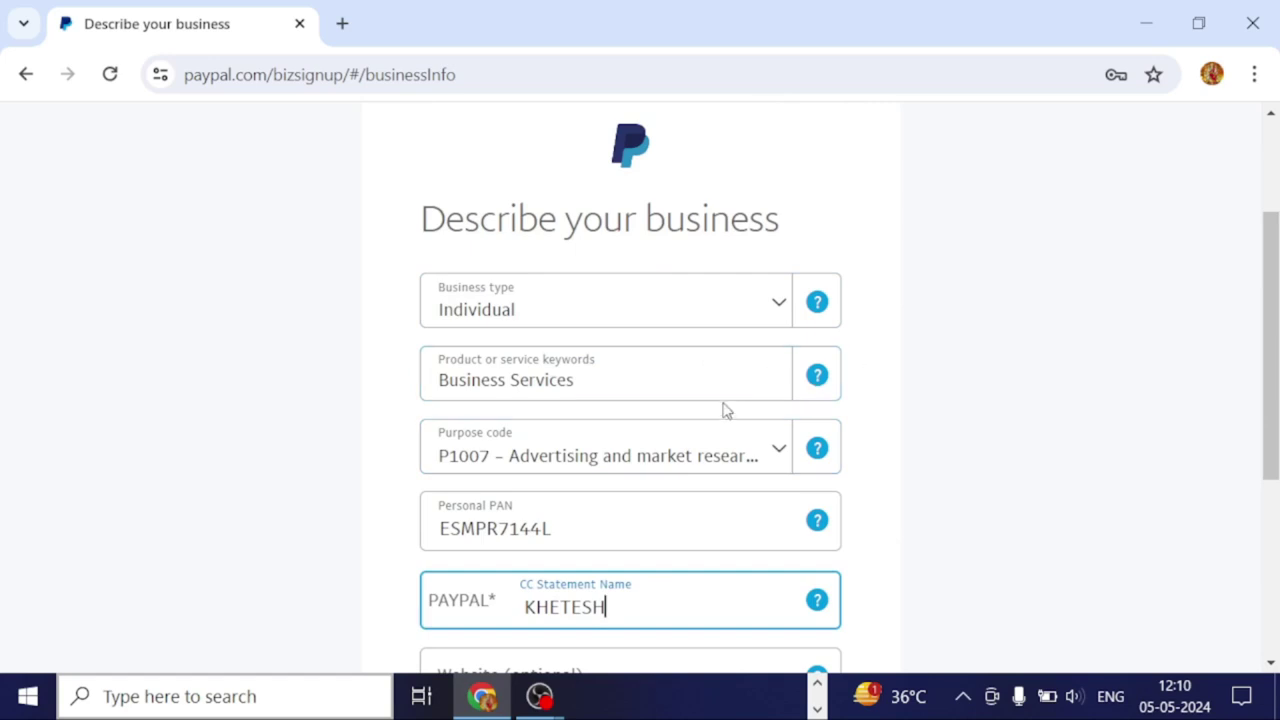
scroll(720, 437, "down", 1)
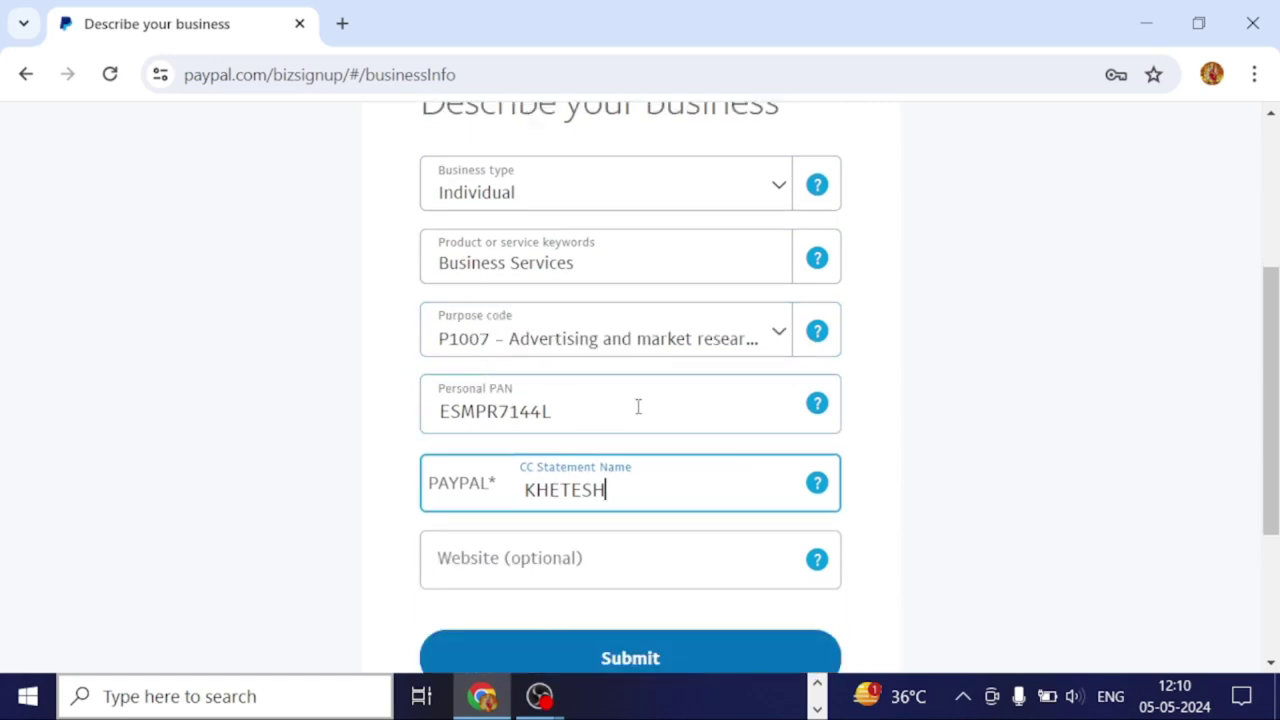
scroll(716, 378, "down", 2)
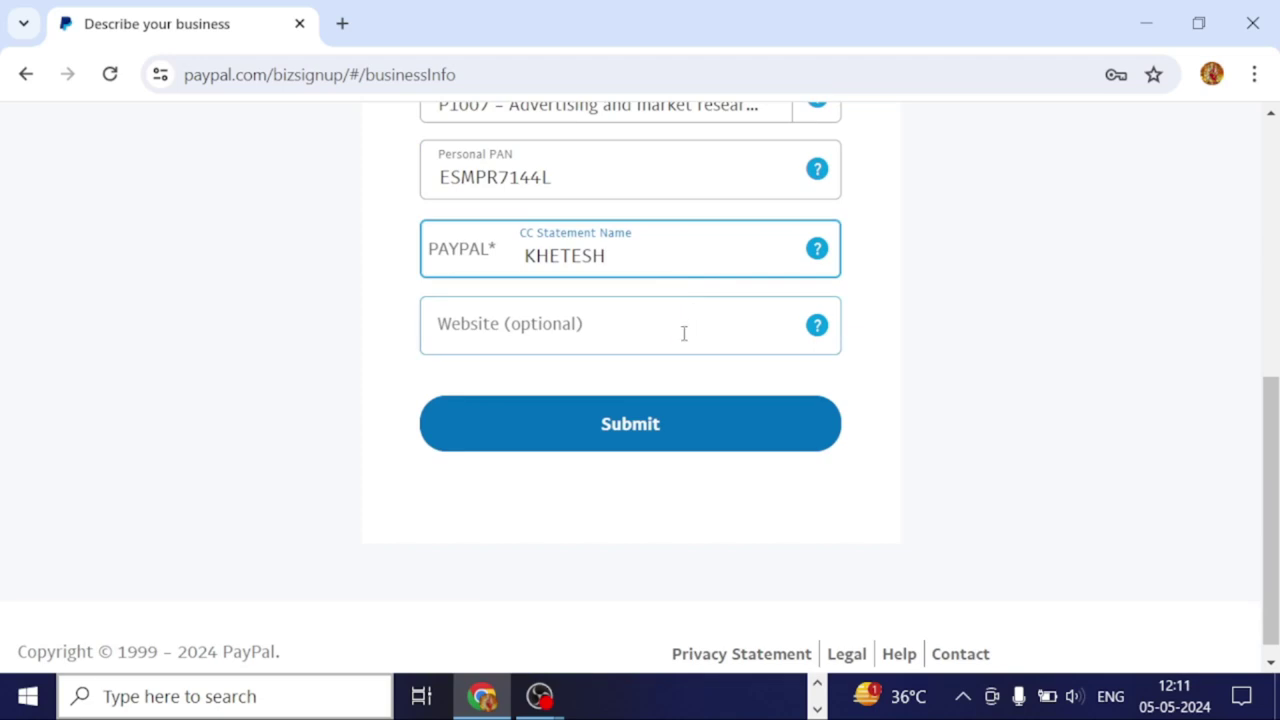
left_click(668, 426)
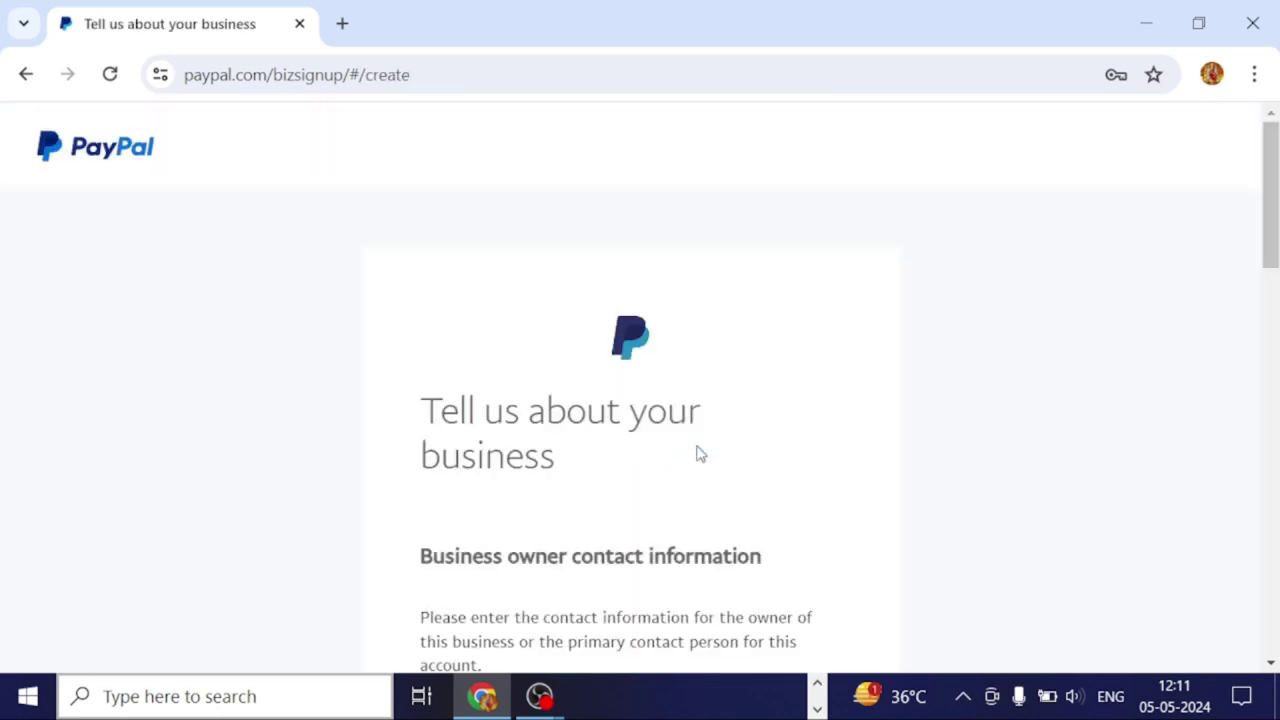
scroll(714, 511, "down", 2)
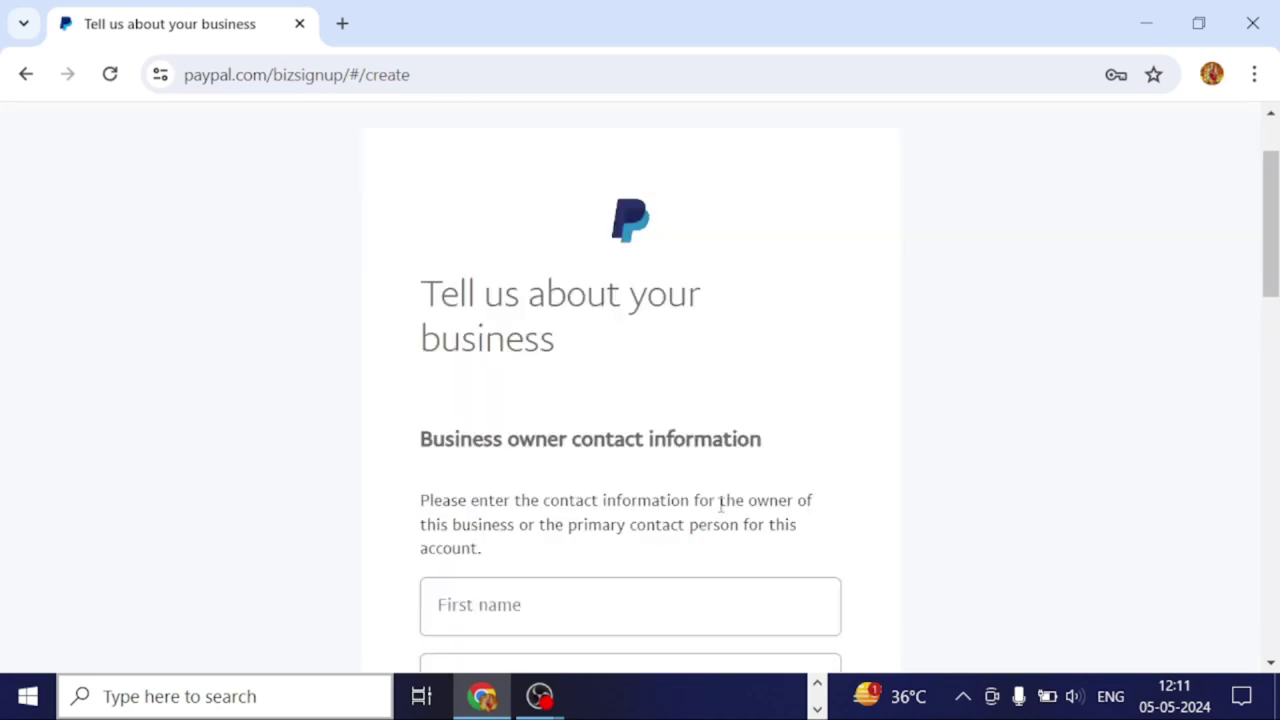
scroll(720, 516, "down", 1)
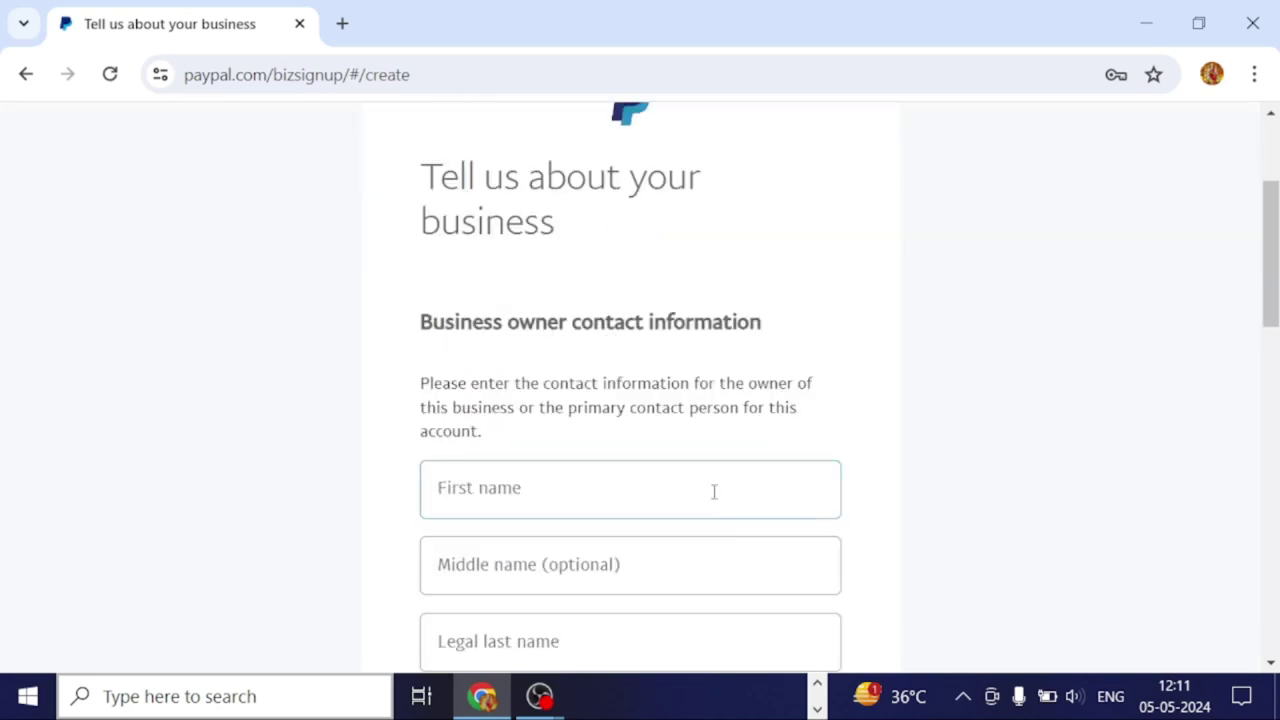
scroll(714, 491, "down", 1)
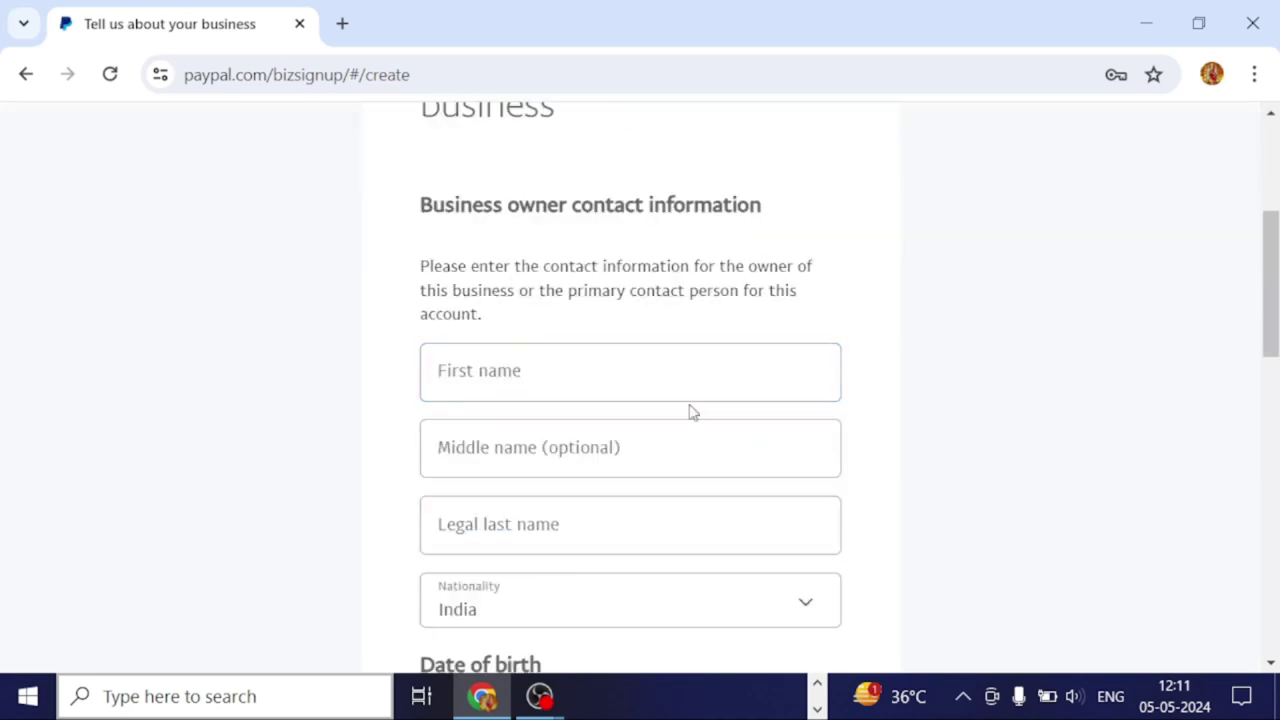
scroll(574, 511, "down", 1)
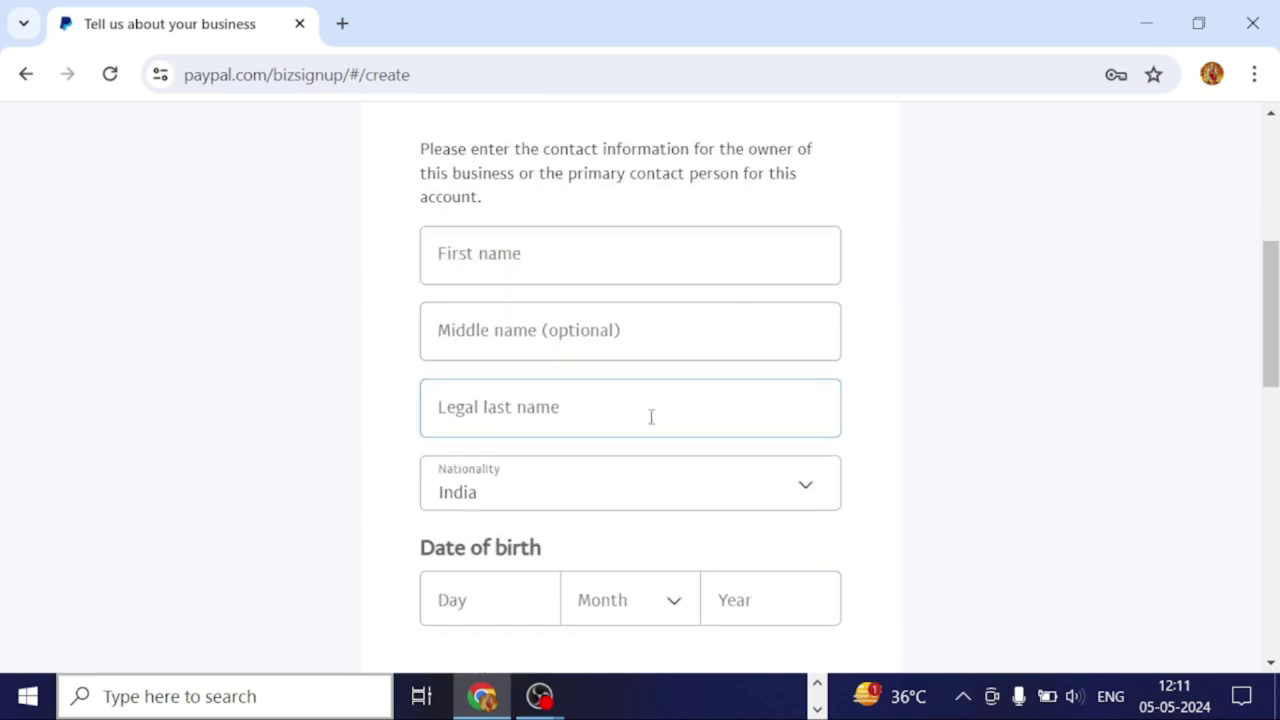
scroll(800, 481, "down", 1)
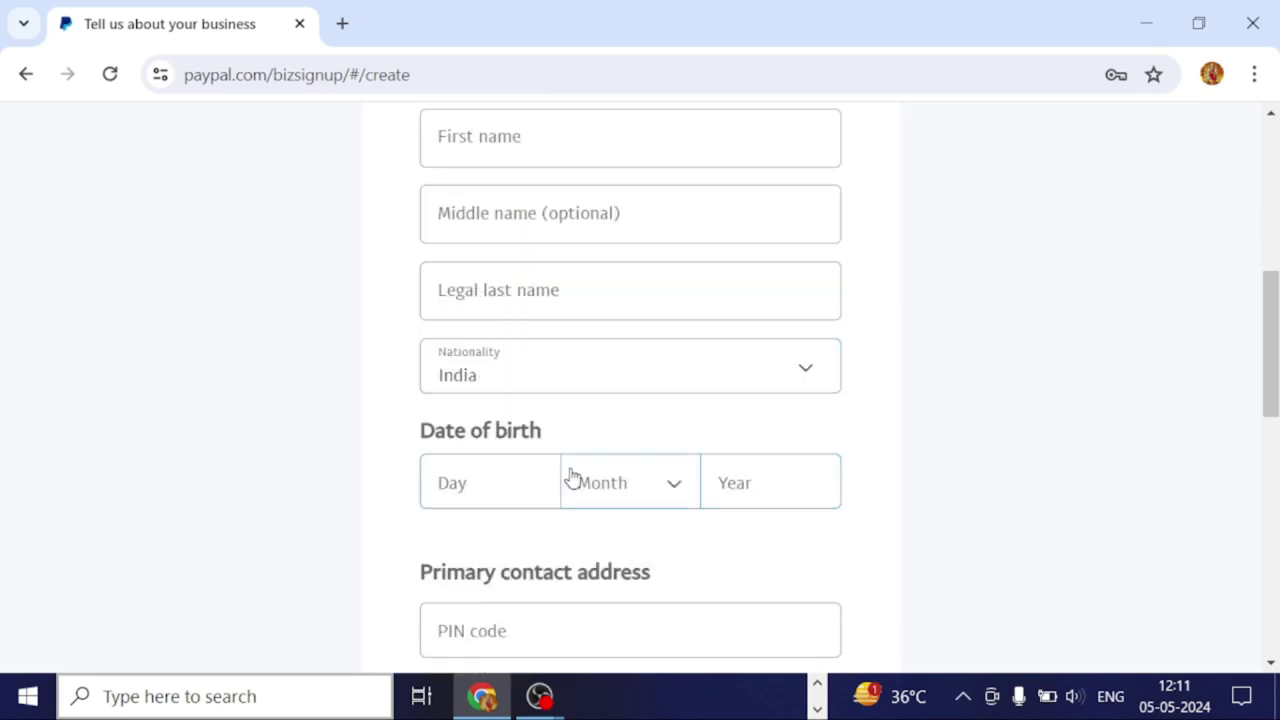
scroll(572, 478, "down", 2)
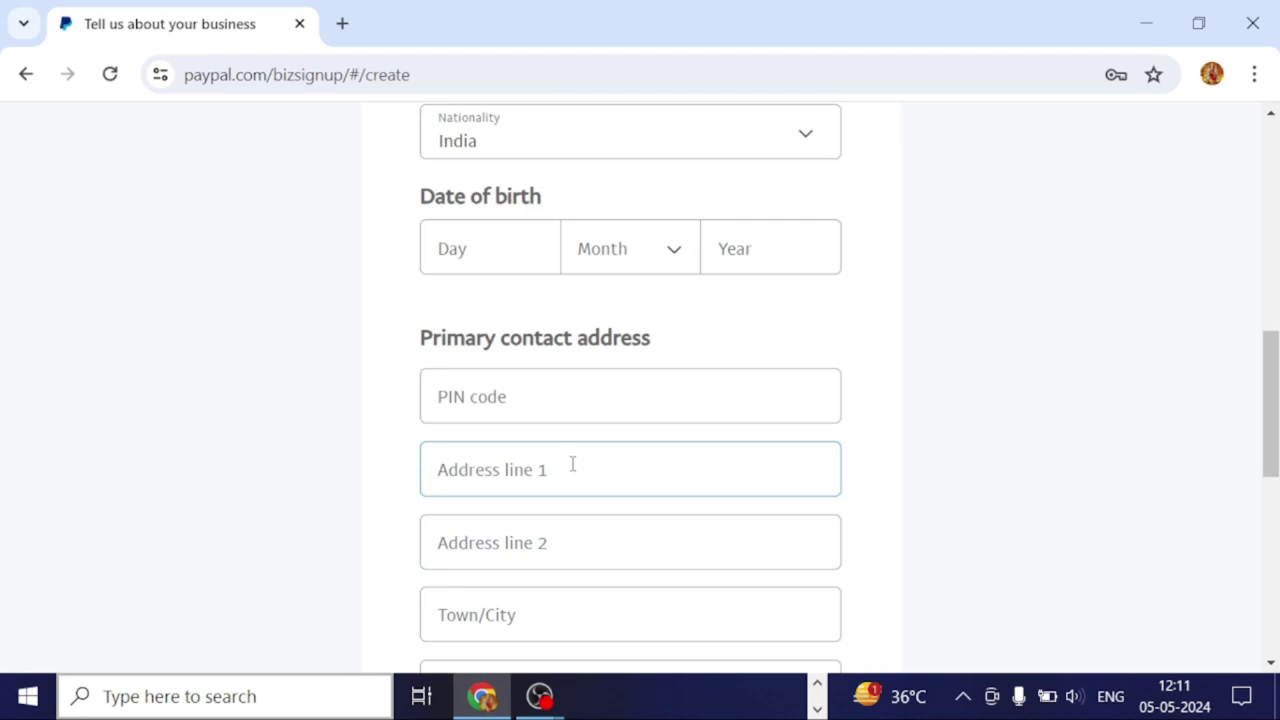
scroll(600, 460, "down", 1)
scroll(689, 457, "down", 3)
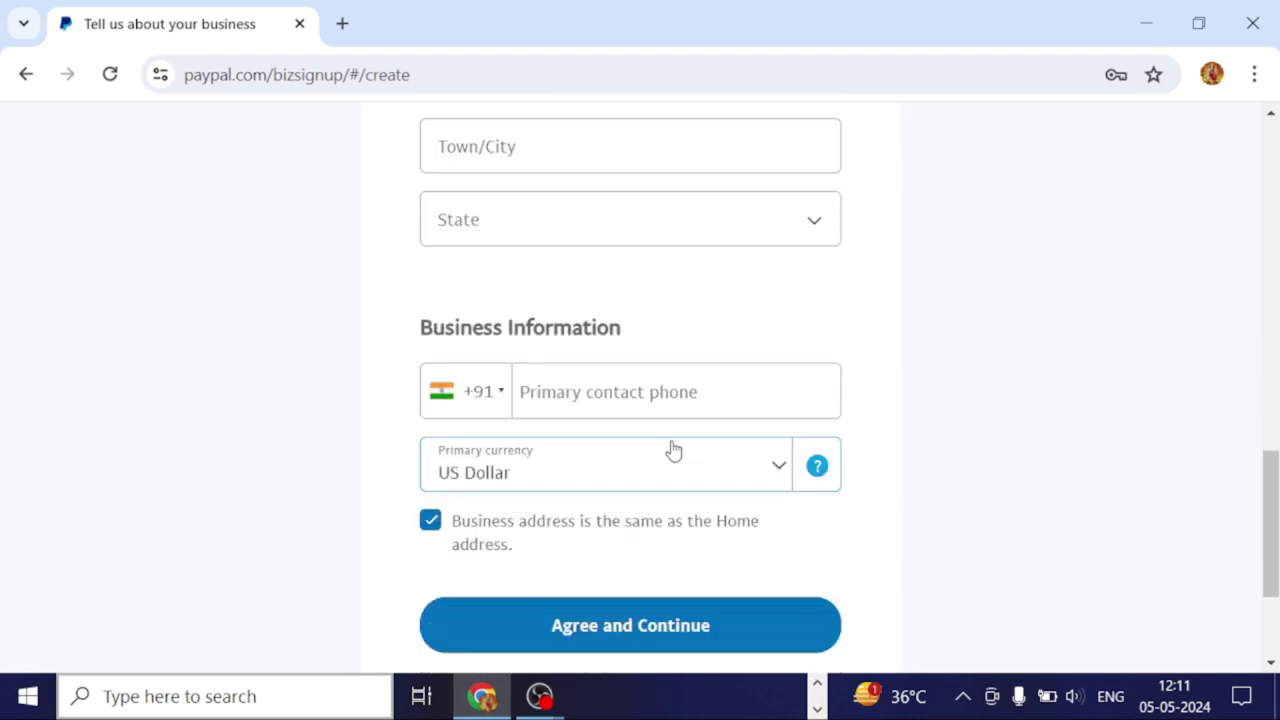
left_click(756, 469)
left_click(771, 472)
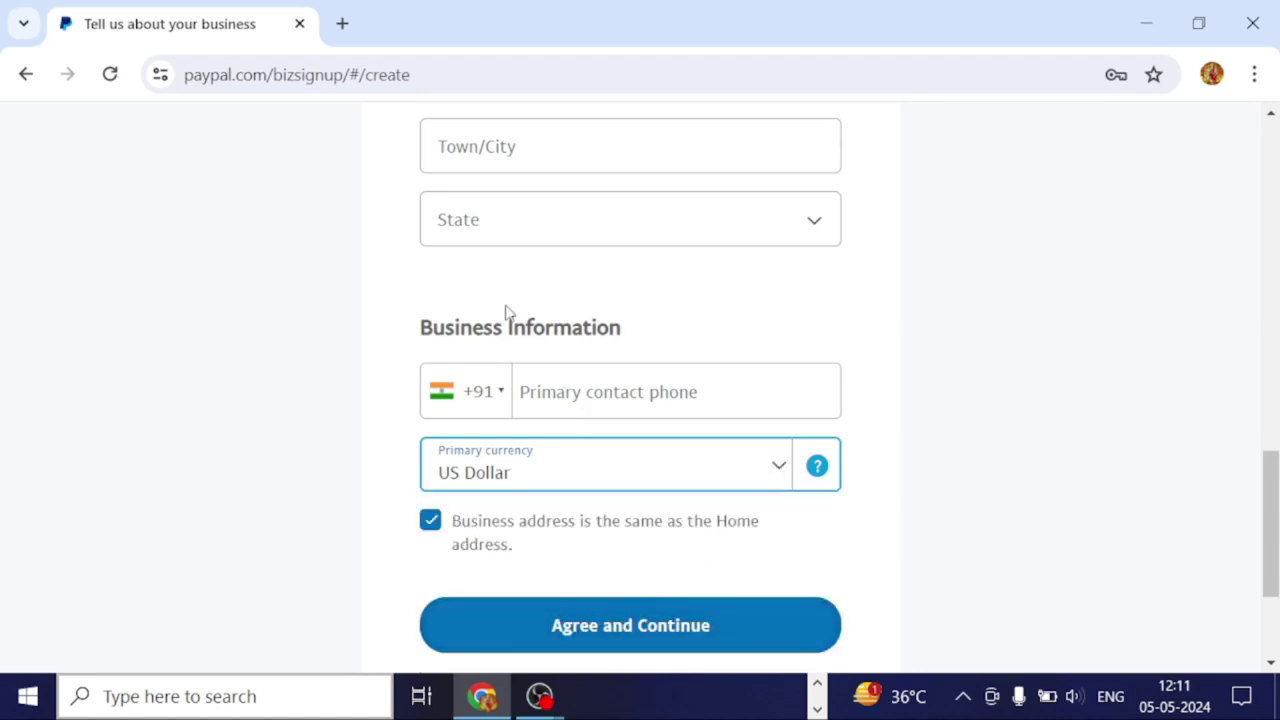
scroll(517, 357, "up", 10)
scroll(519, 360, "down", 5)
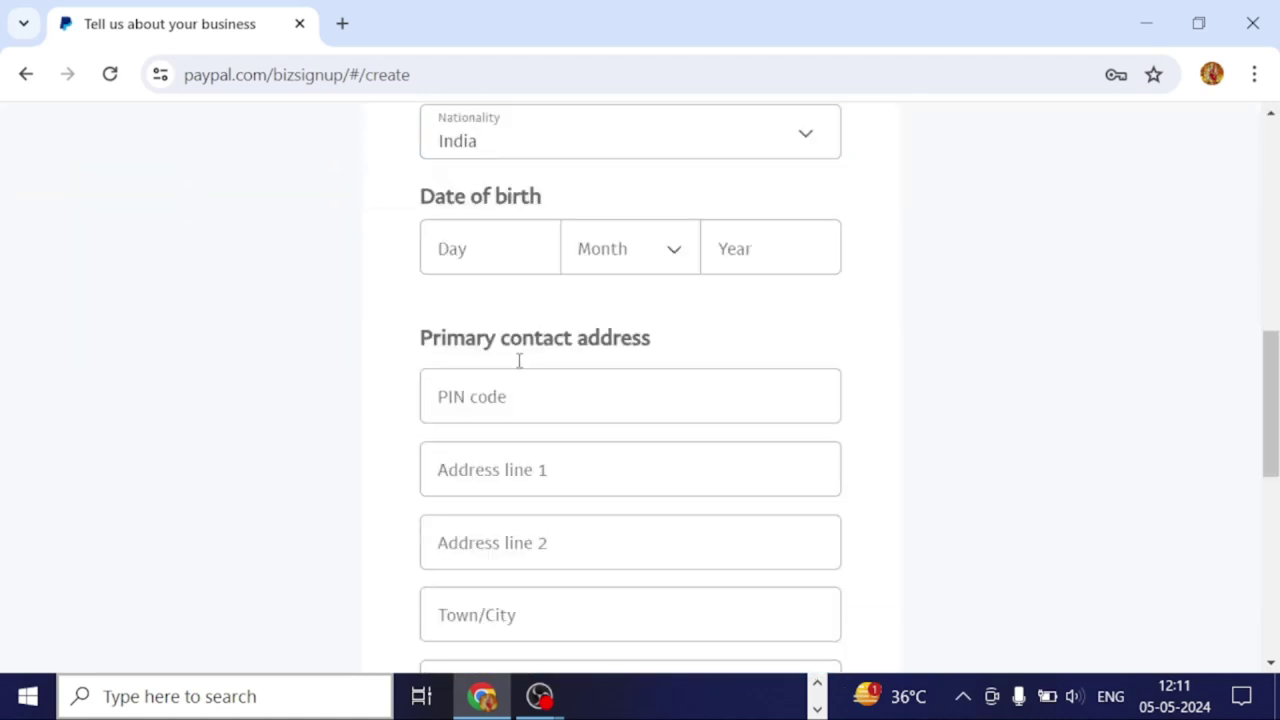
scroll(520, 360, "down", 7)
scroll(530, 370, "up", 7)
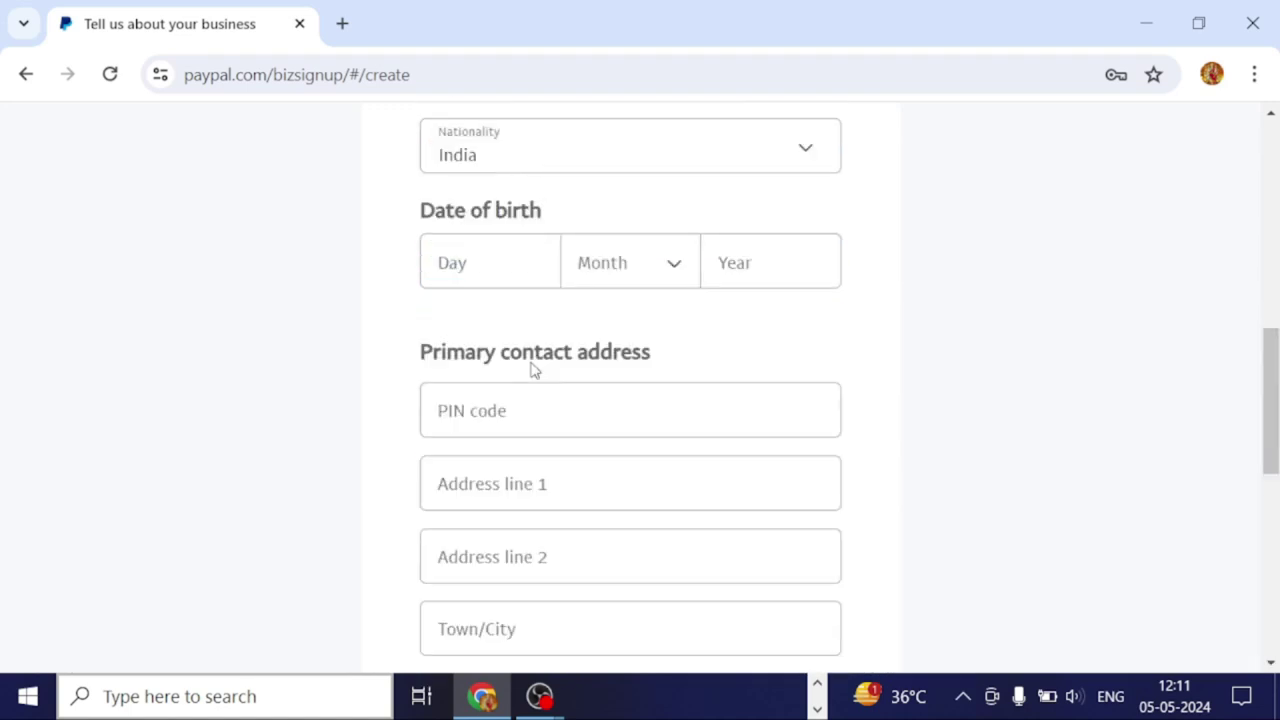
scroll(531, 369, "up", 5)
scroll(531, 369, "down", 4)
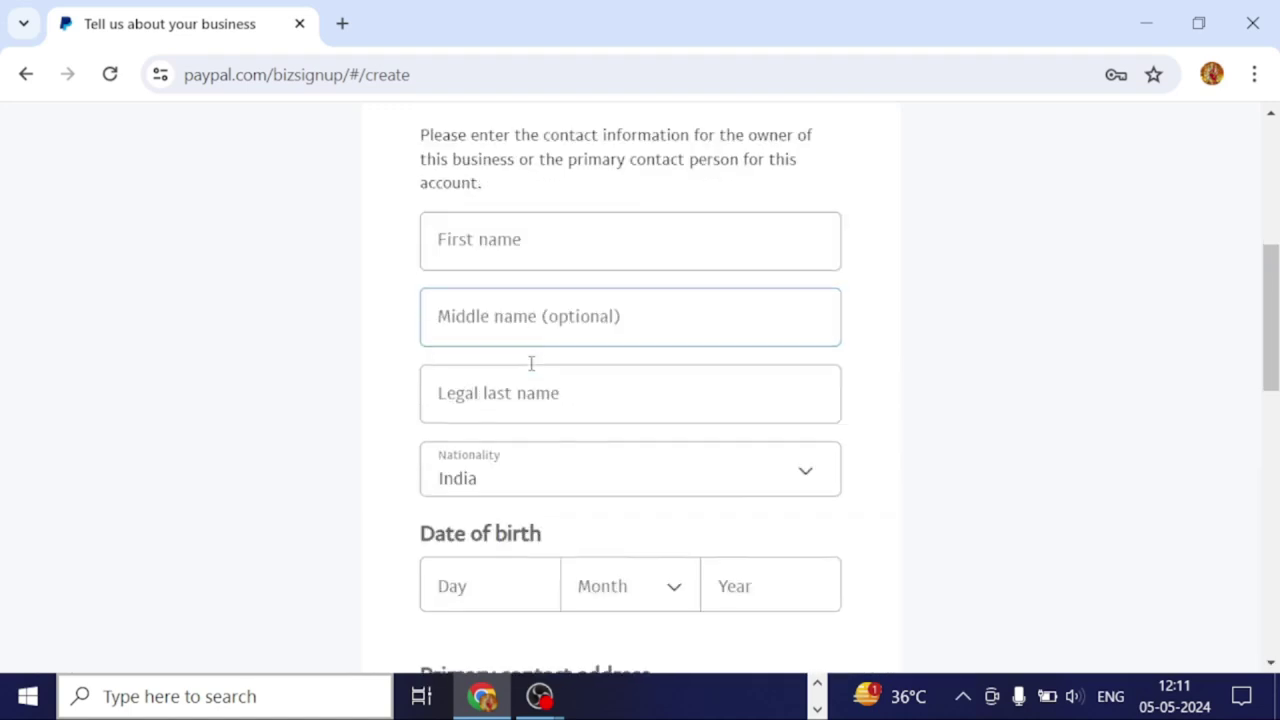
scroll(526, 332, "down", 1)
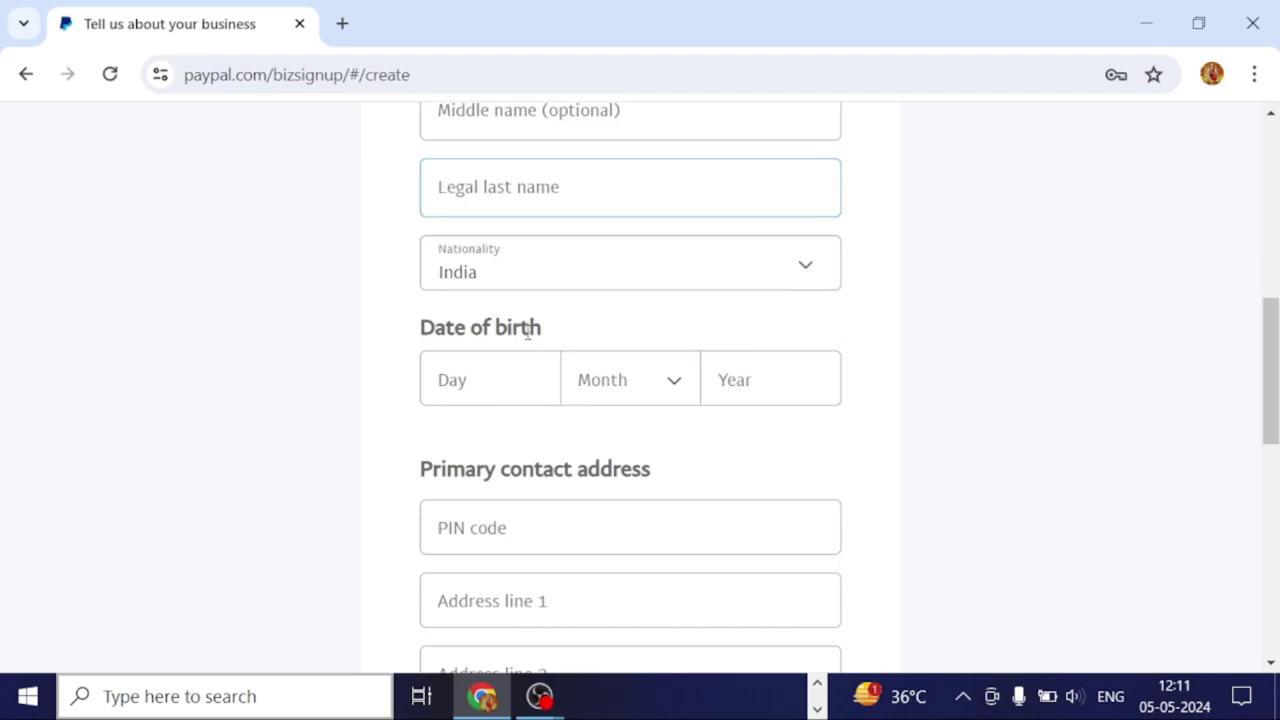
scroll(528, 340, "up", 2)
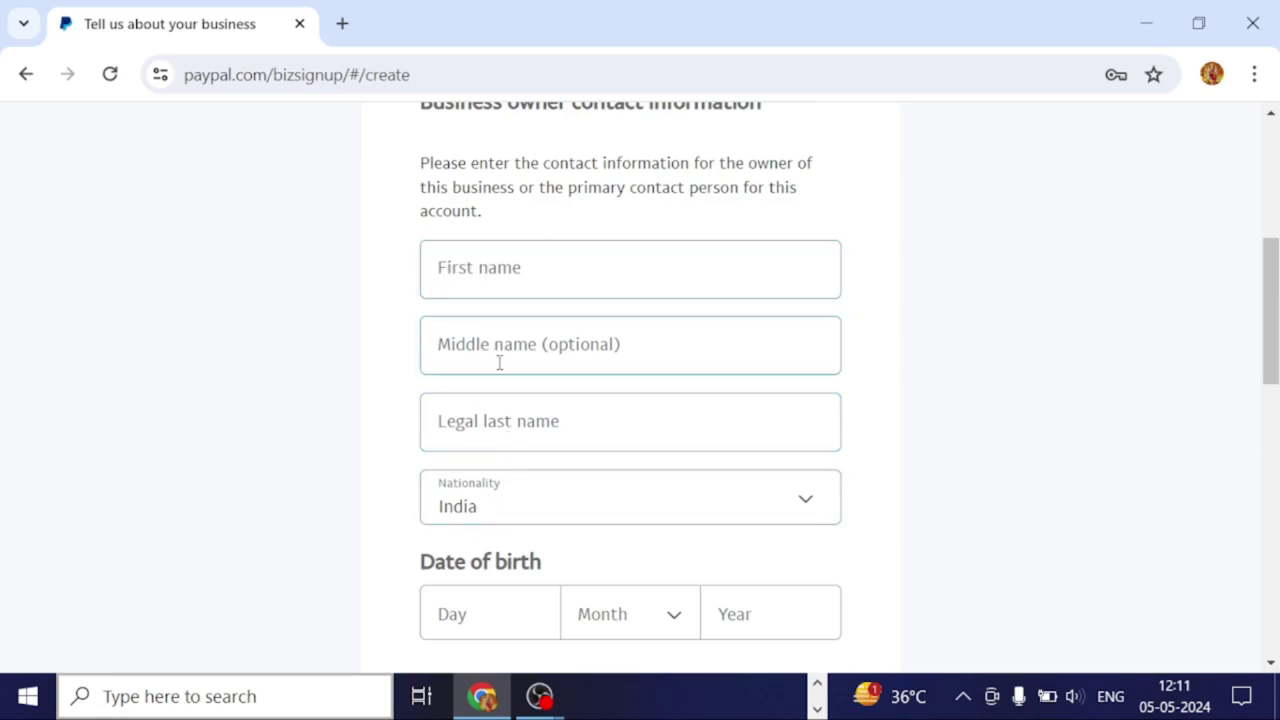
scroll(510, 316, "down", 1)
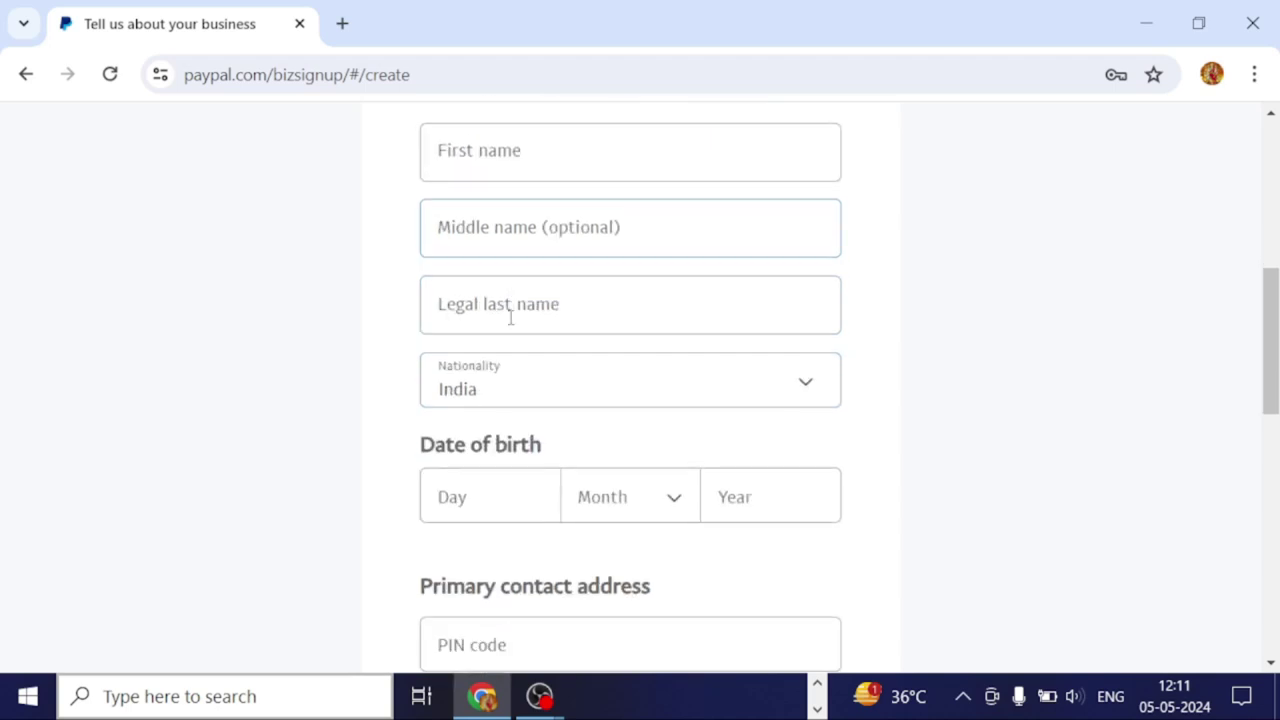
scroll(526, 270, "down", 1)
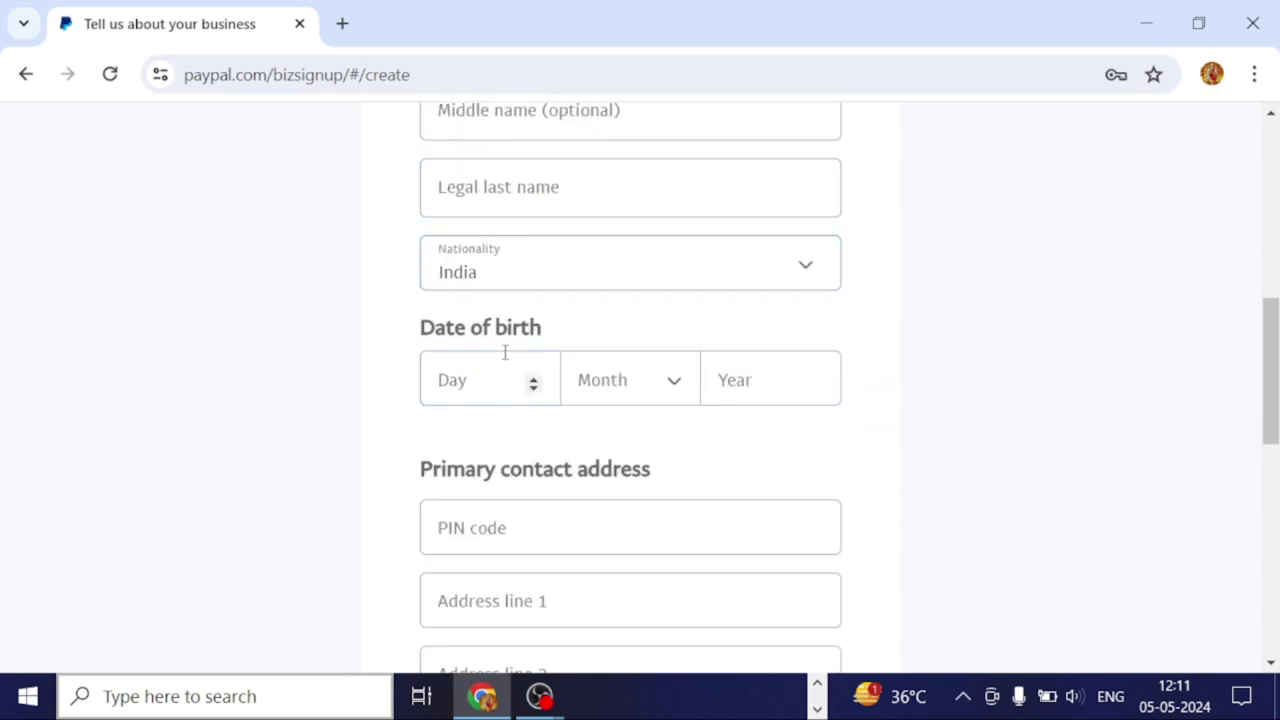
scroll(520, 237, "up", 1)
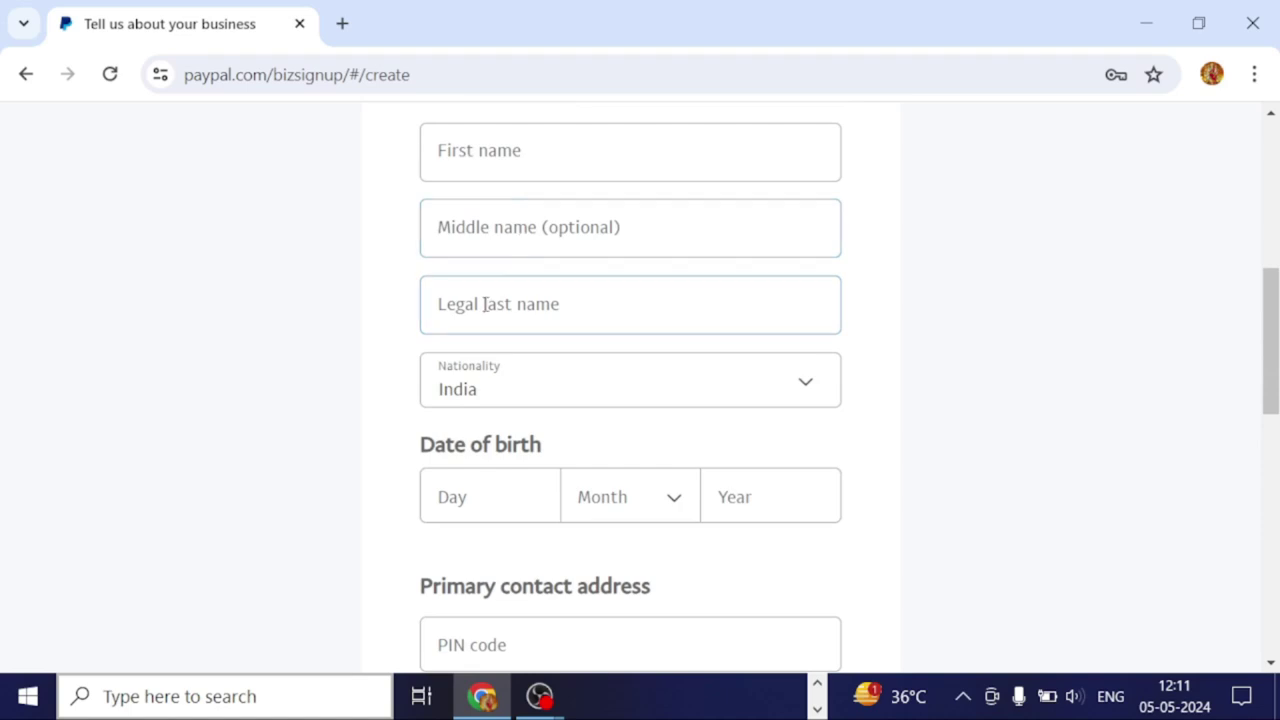
scroll(487, 309, "down", 1)
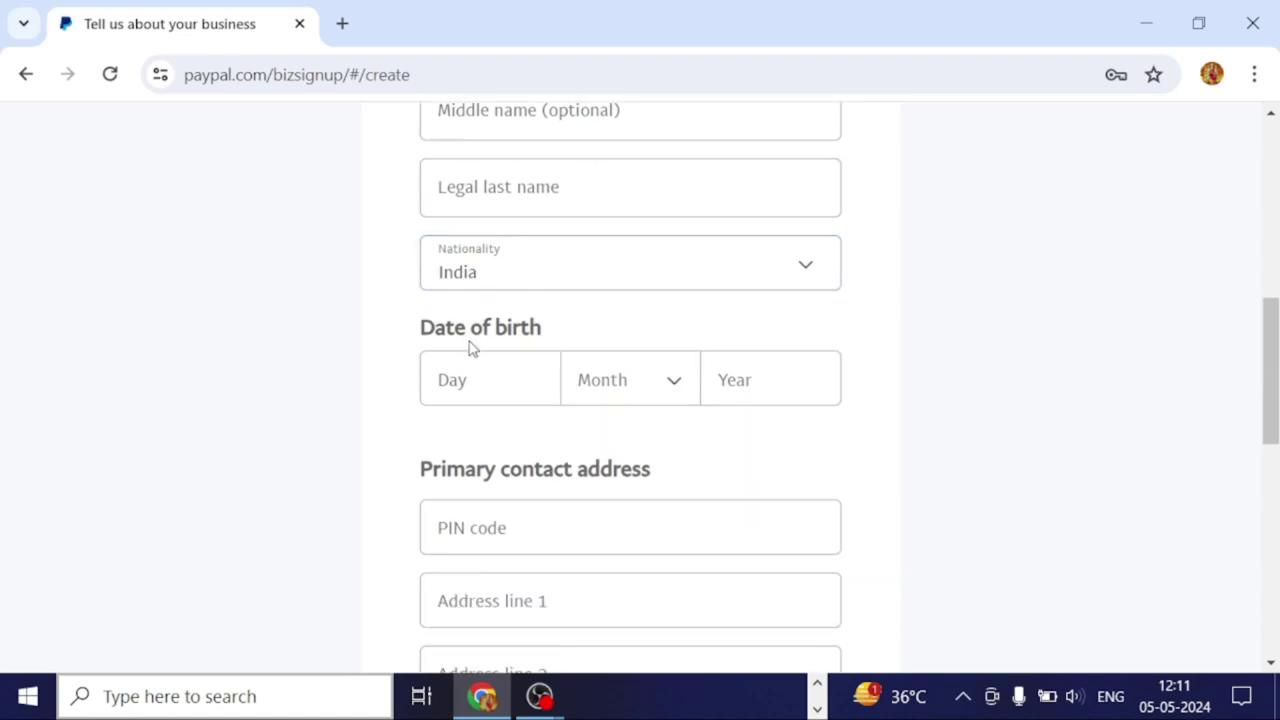
scroll(472, 347, "down", 1)
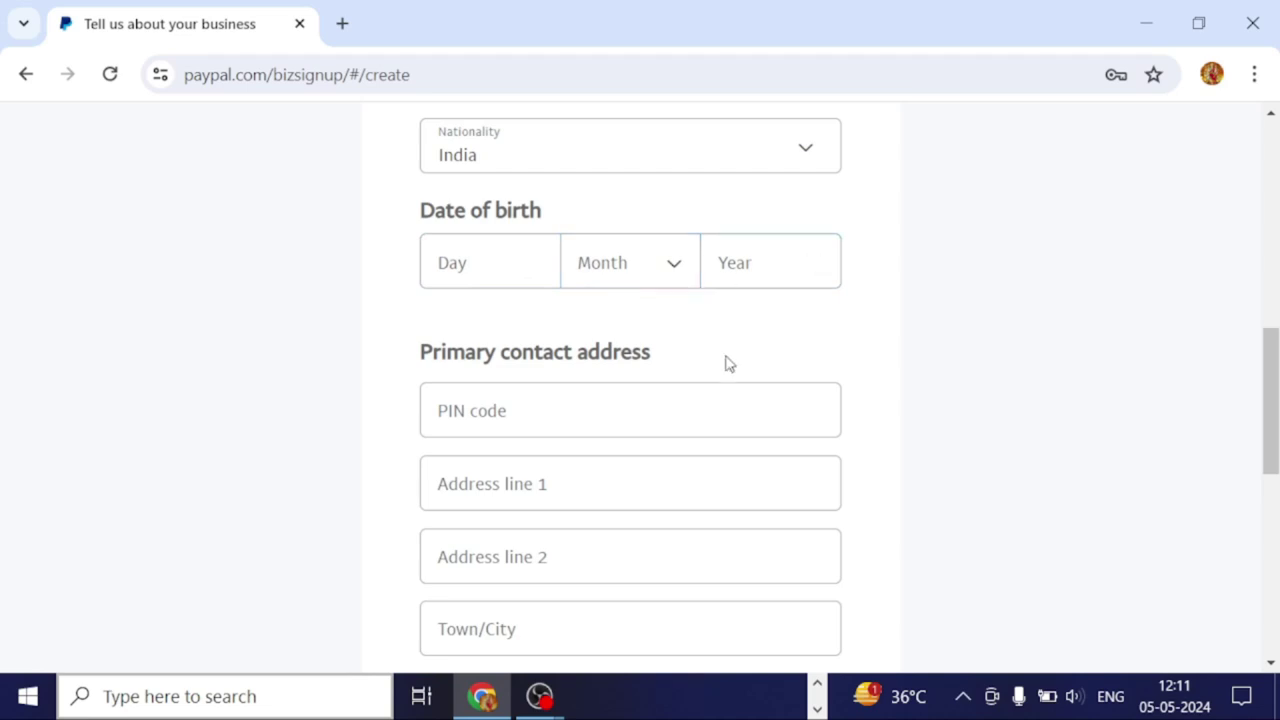
scroll(527, 452, "down", 1)
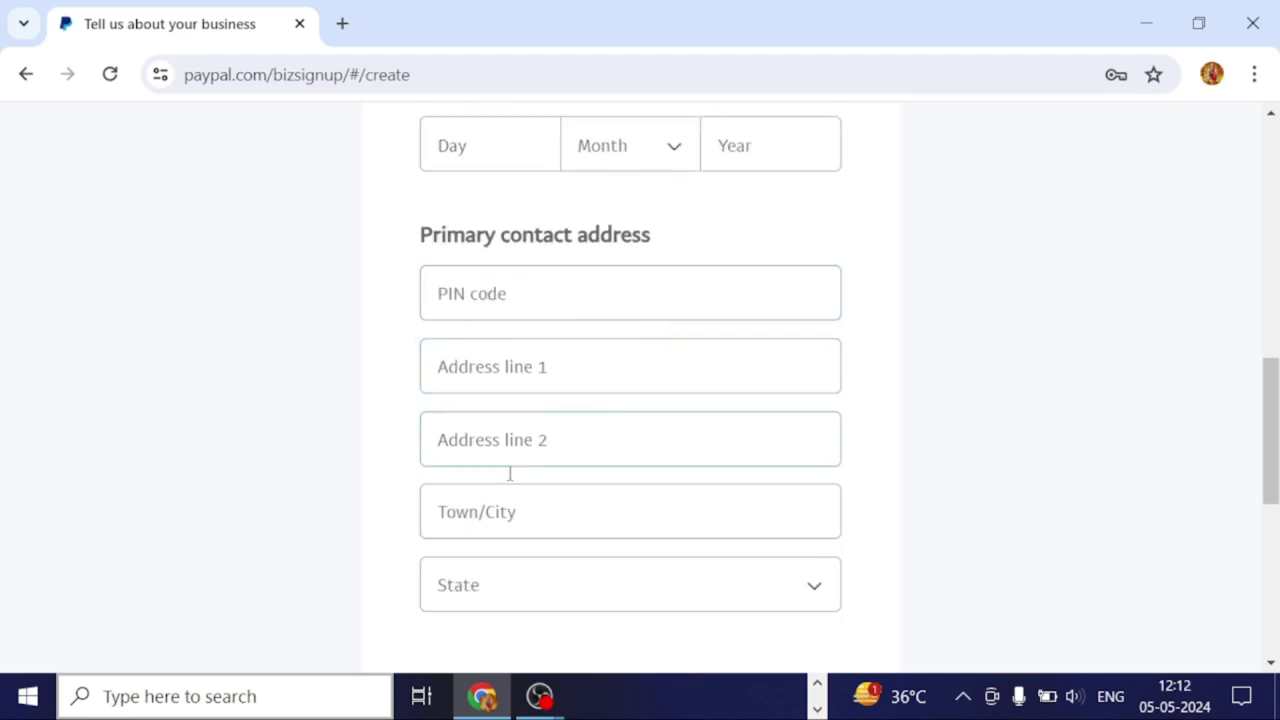
scroll(475, 482, "down", 1)
scroll(630, 488, "down", 2)
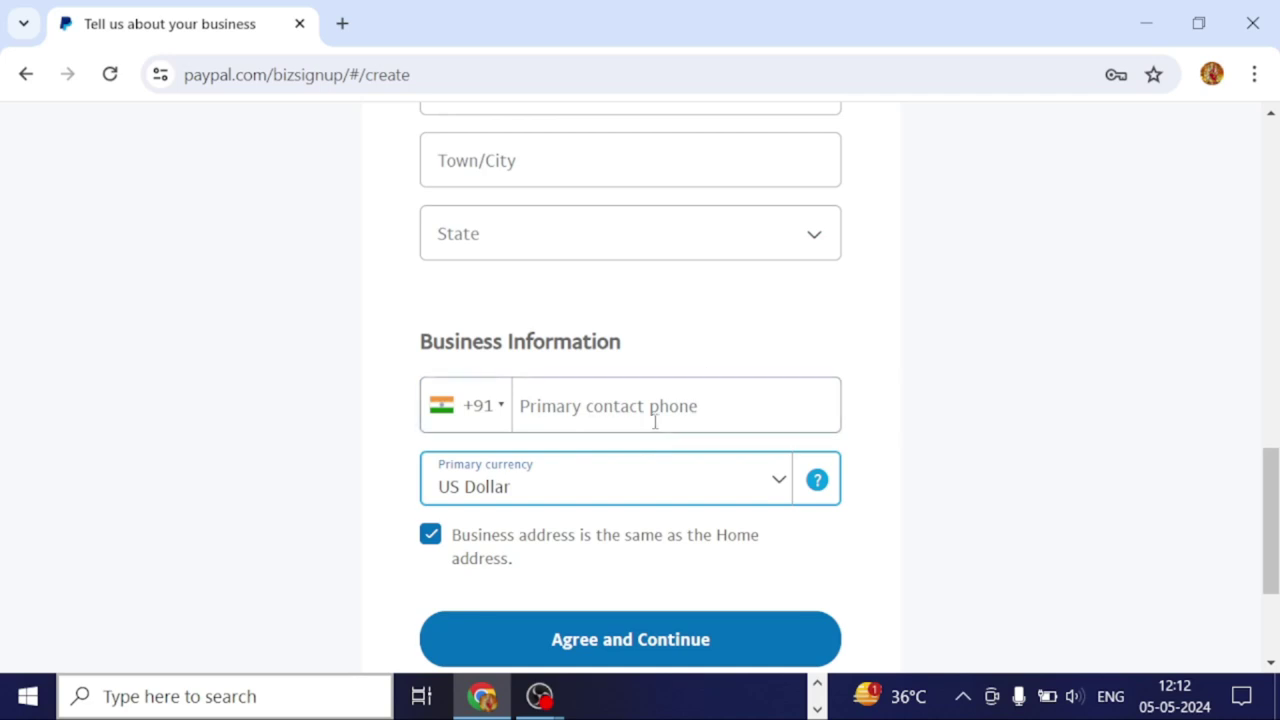
scroll(653, 420, "down", 1)
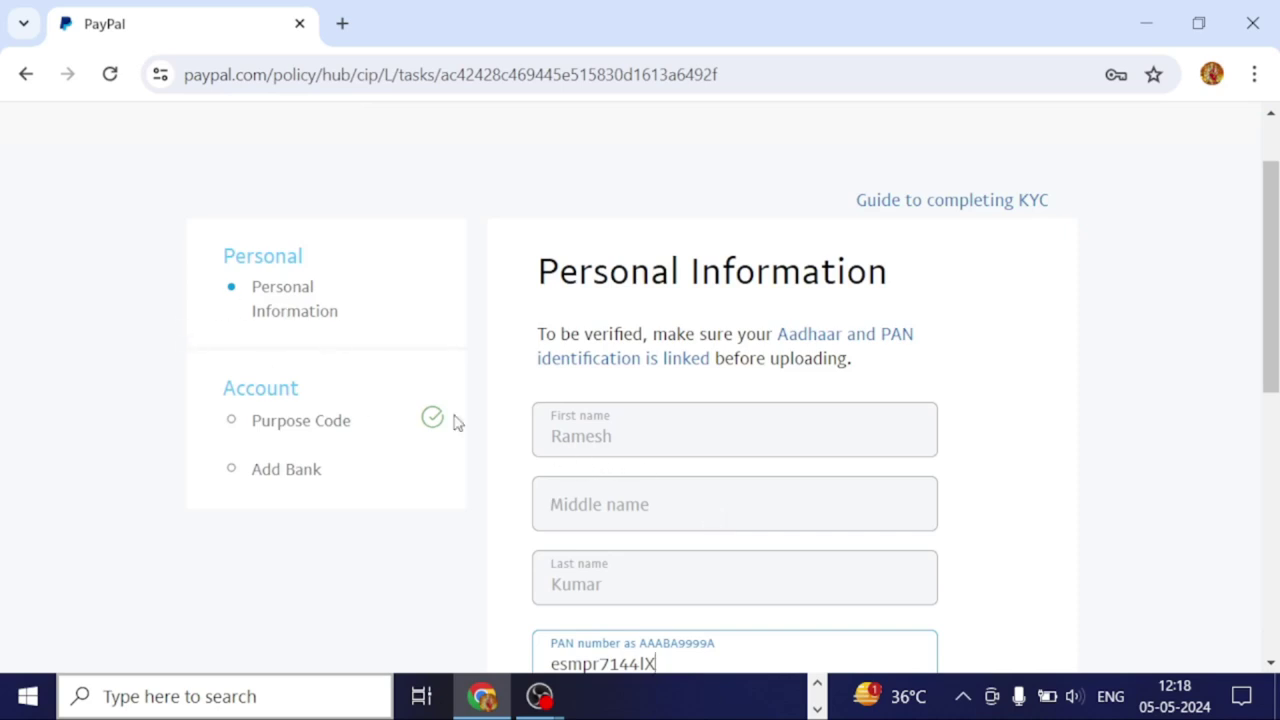
Delete the stray last character of the PAN number and submit the KYC personal information.
scroll(625, 445, "down", 2)
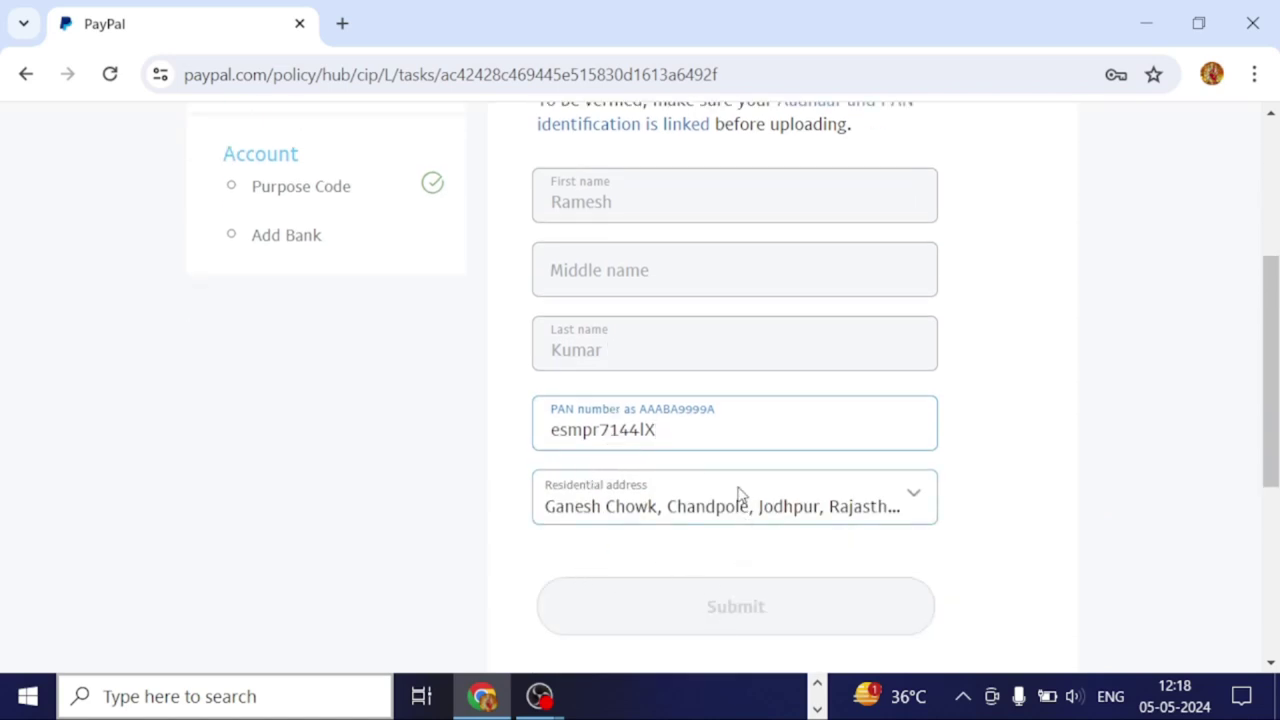
key("BackSpace")
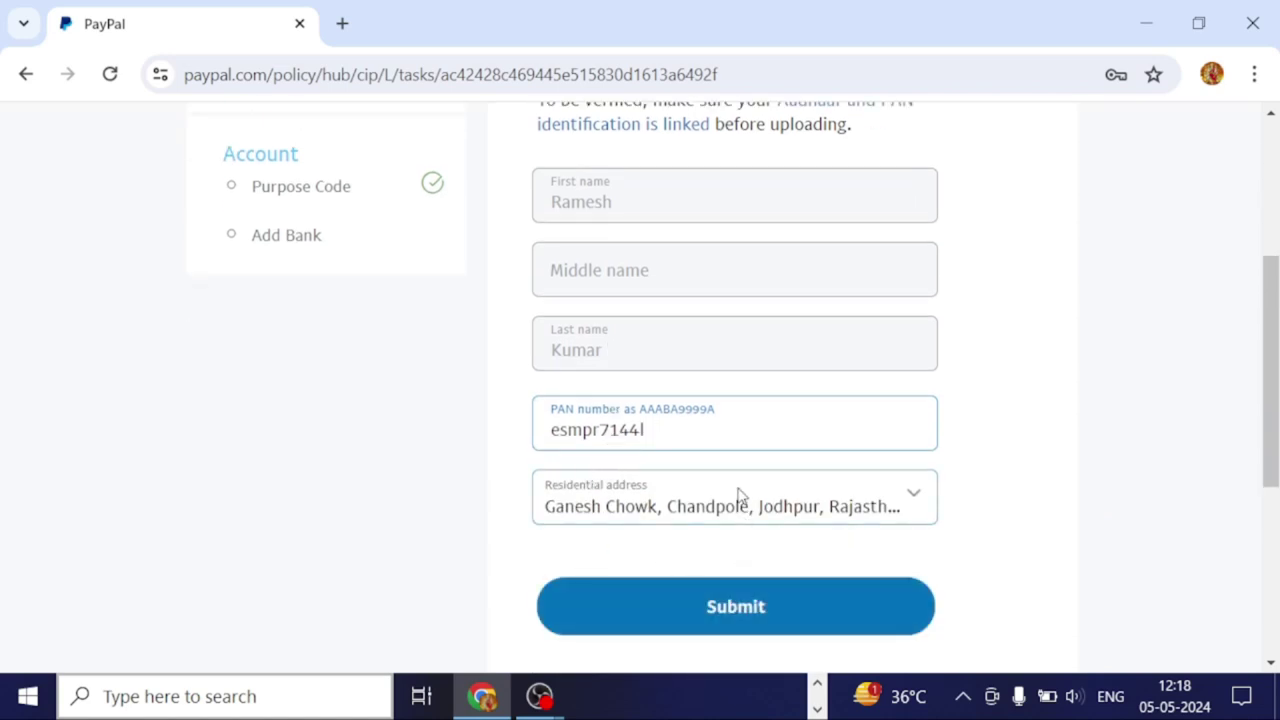
left_click(745, 615)
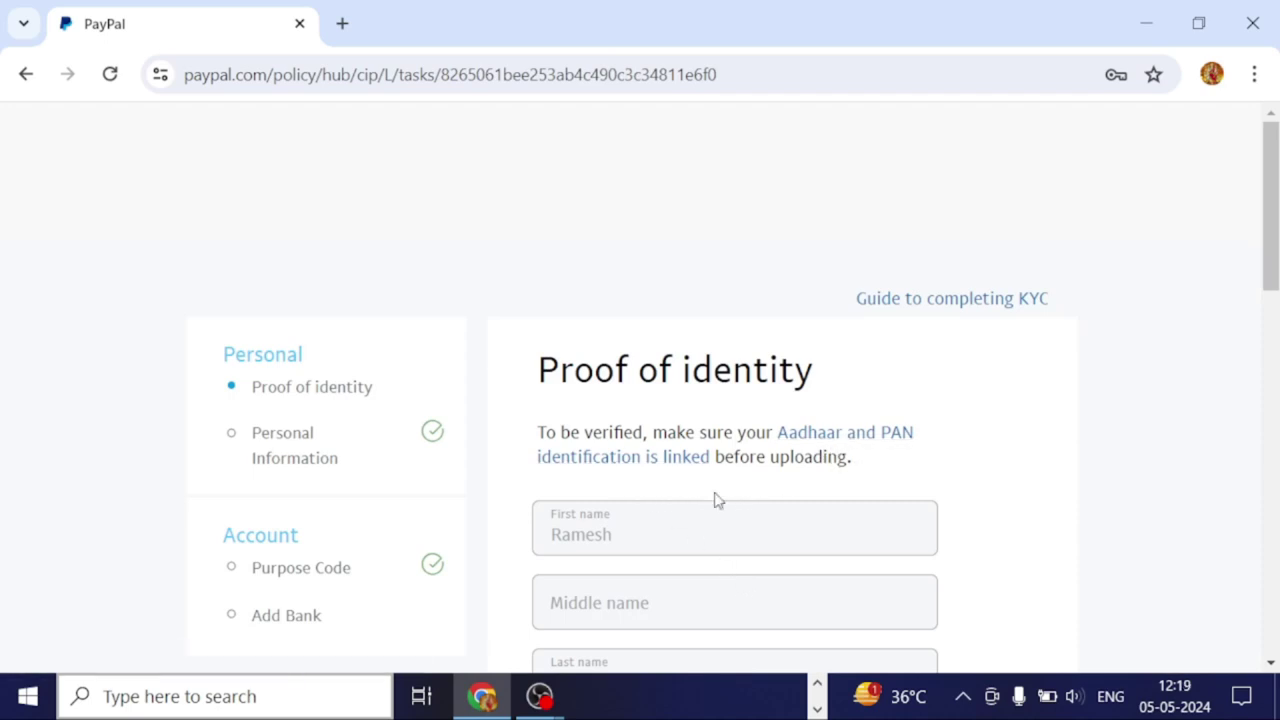
Choose PAN Card as the identity document type.
scroll(714, 493, "down", 4)
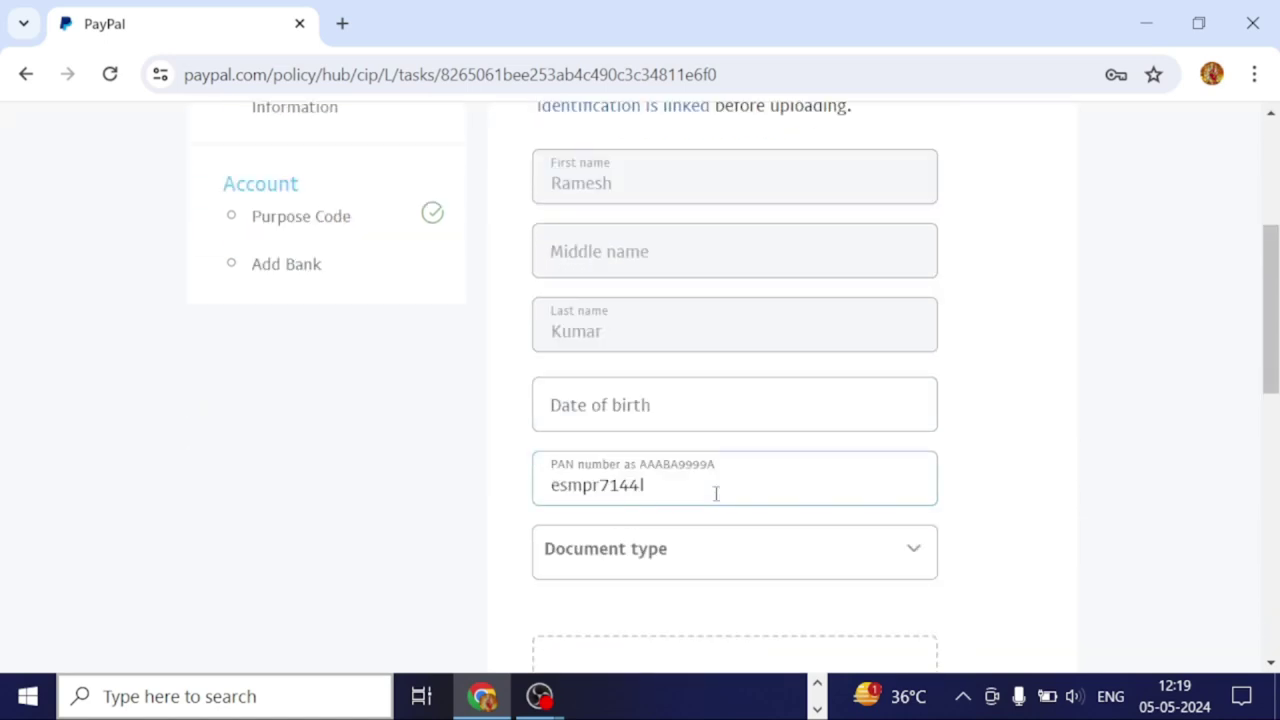
scroll(716, 493, "down", 1)
scroll(715, 494, "down", 3)
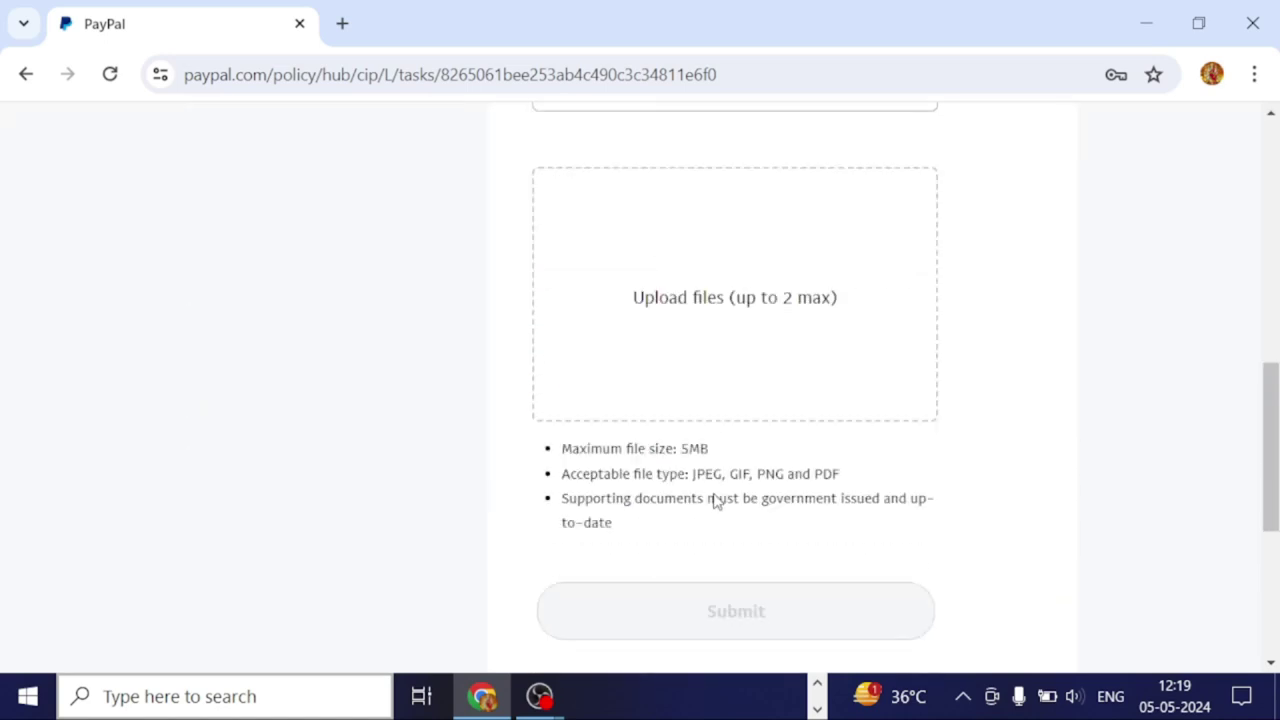
scroll(715, 494, "down", 2)
scroll(717, 501, "up", 3)
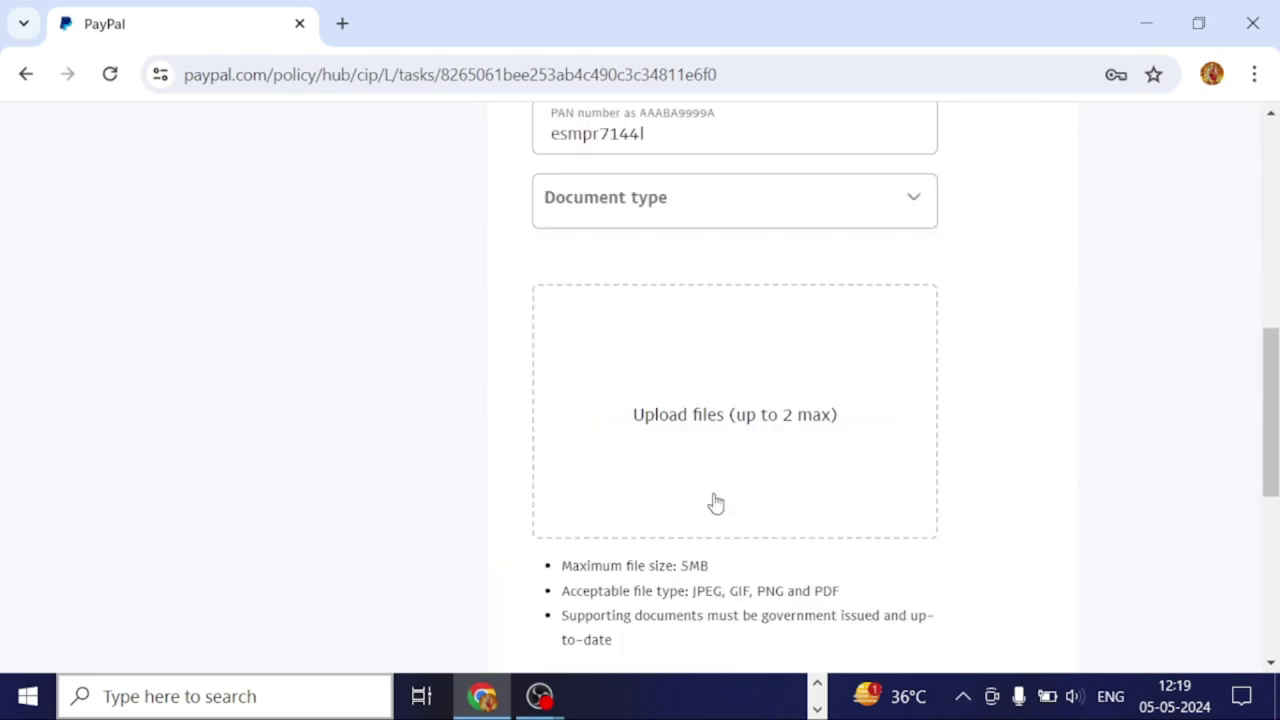
scroll(674, 531, "up", 2)
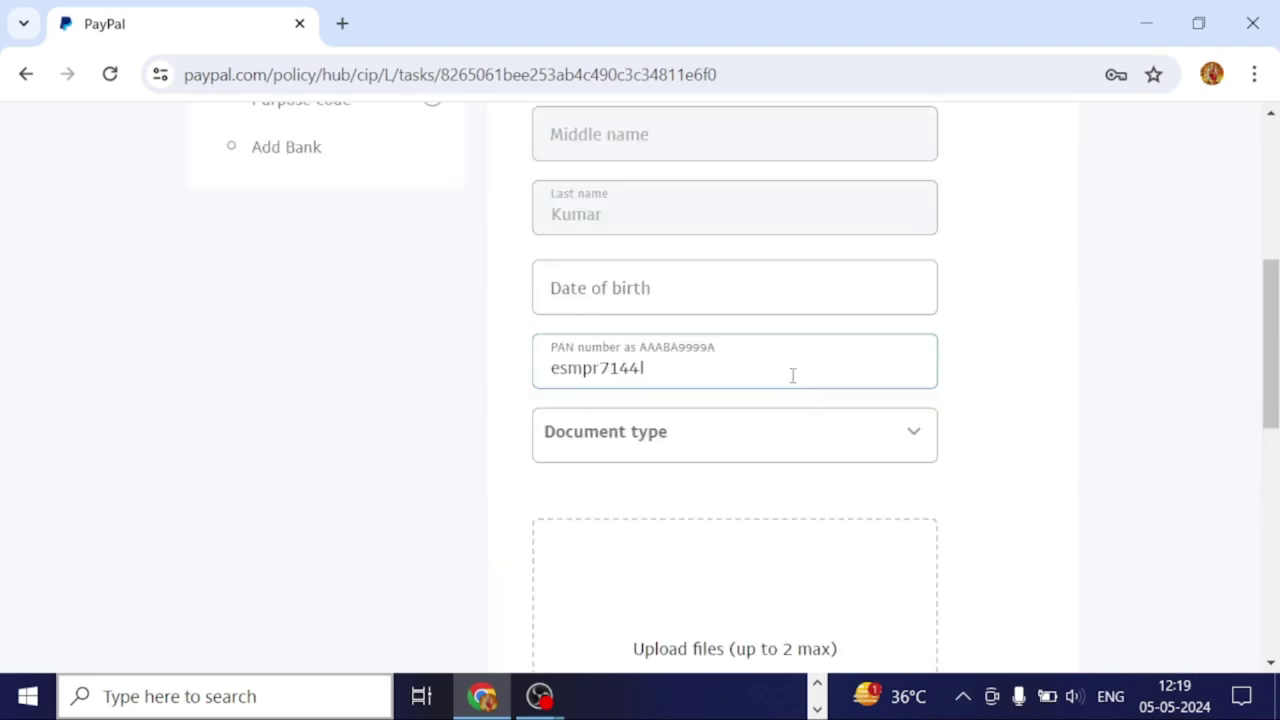
left_click(893, 443)
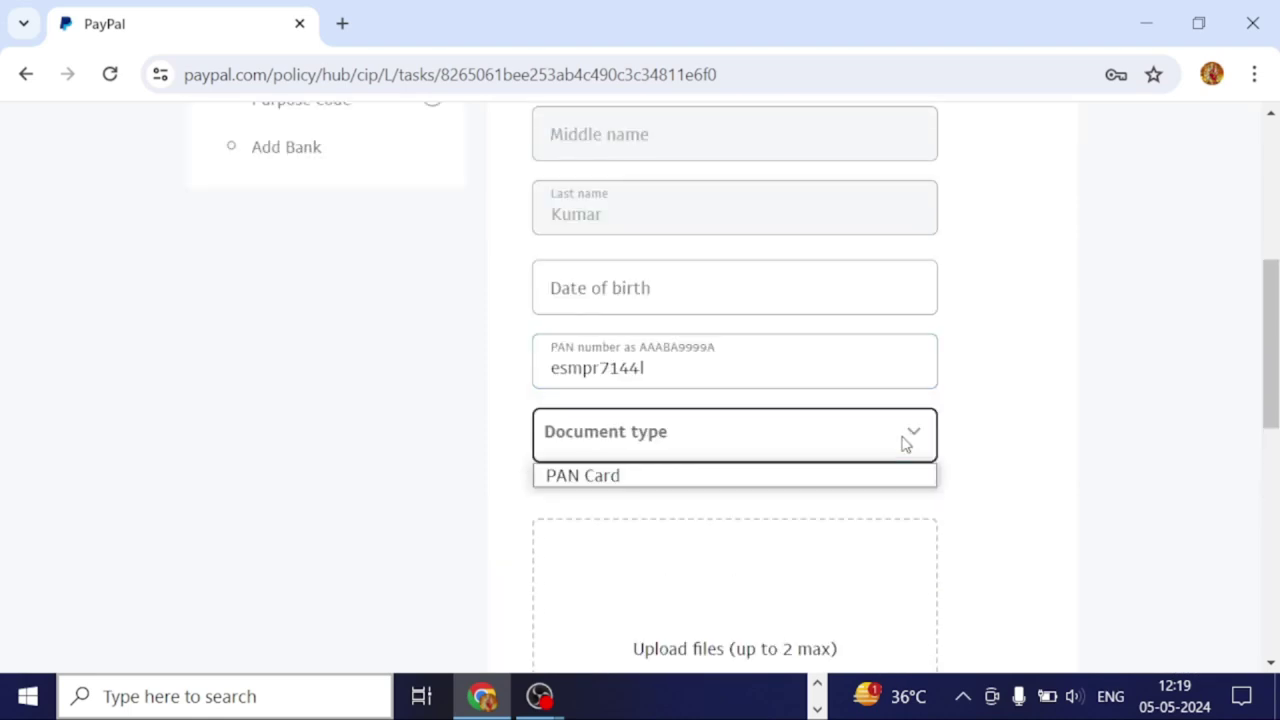
left_click(872, 477)
Review the uploaded document section and submit the proof of identity.
scroll(866, 465, "down", 3)
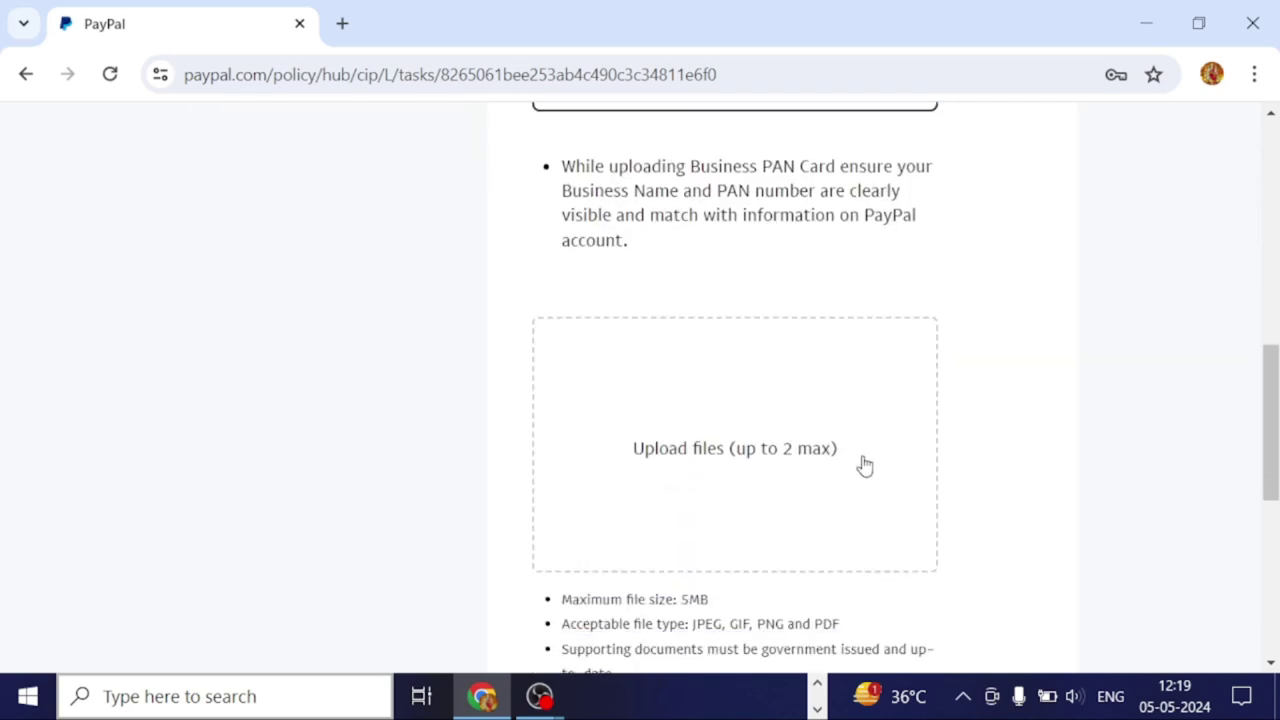
scroll(865, 465, "down", 3)
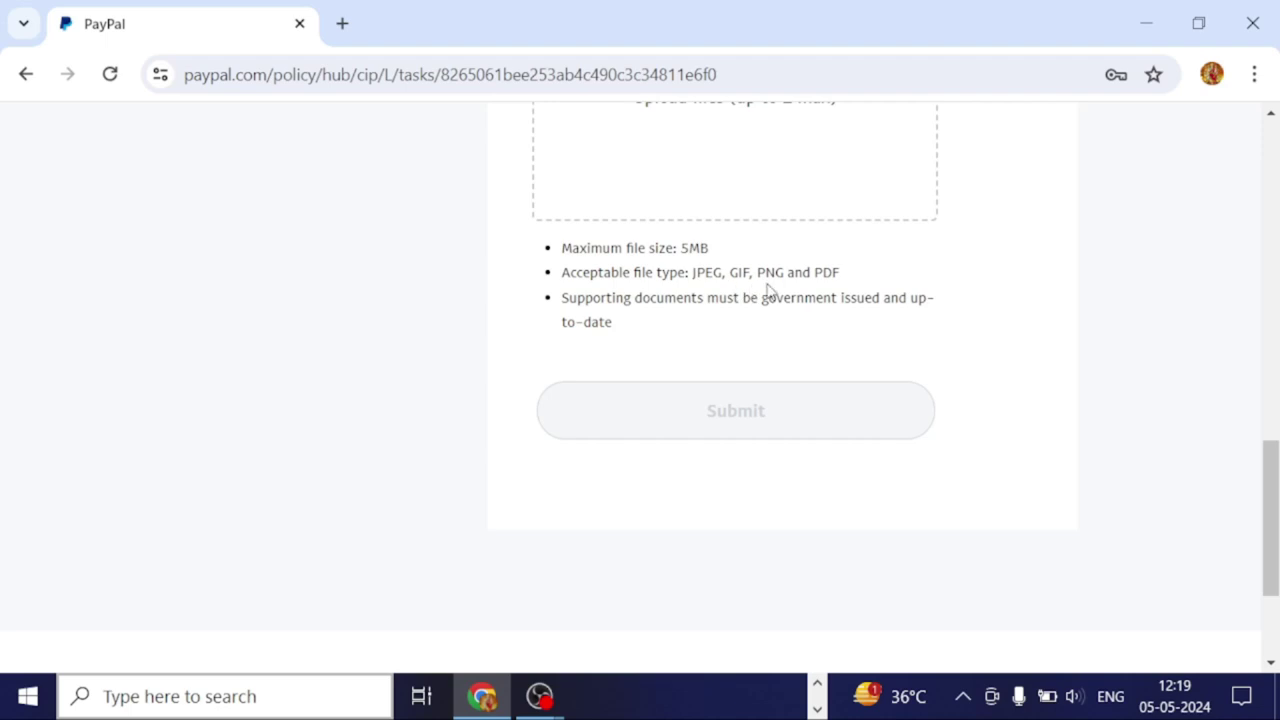
scroll(648, 362, "up", 10)
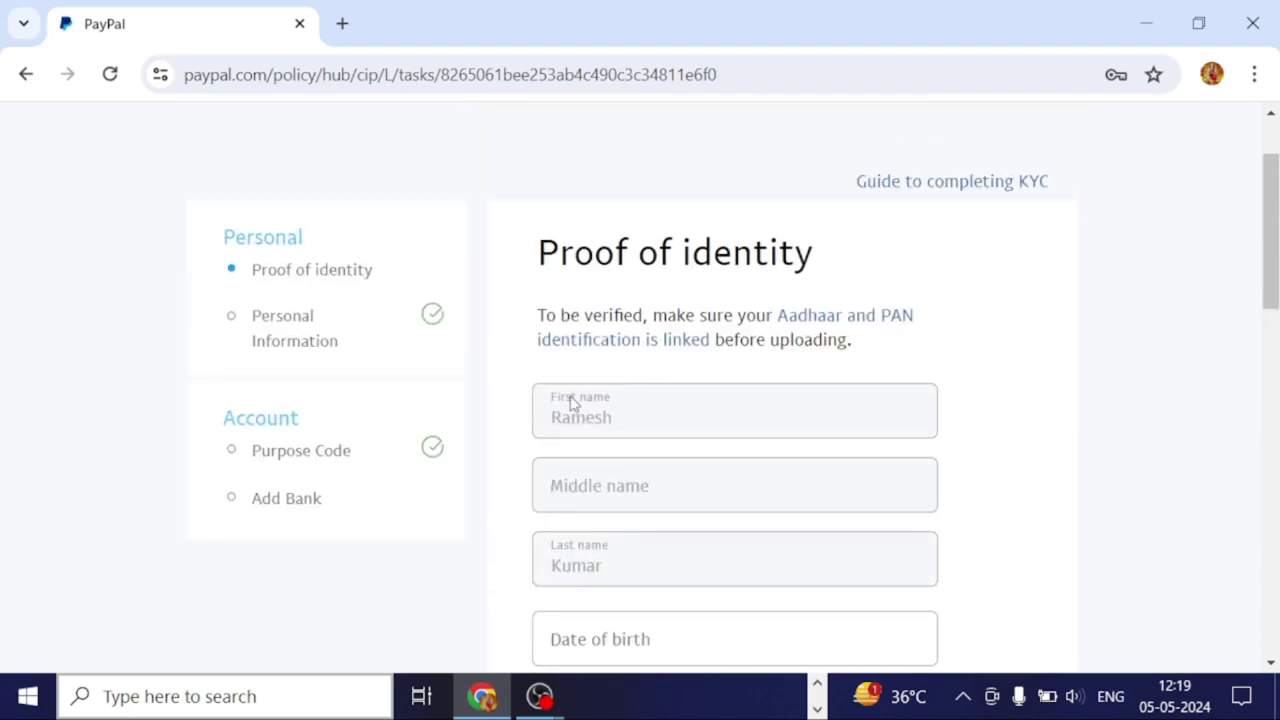
scroll(691, 366, "down", 3)
scroll(687, 361, "down", 5)
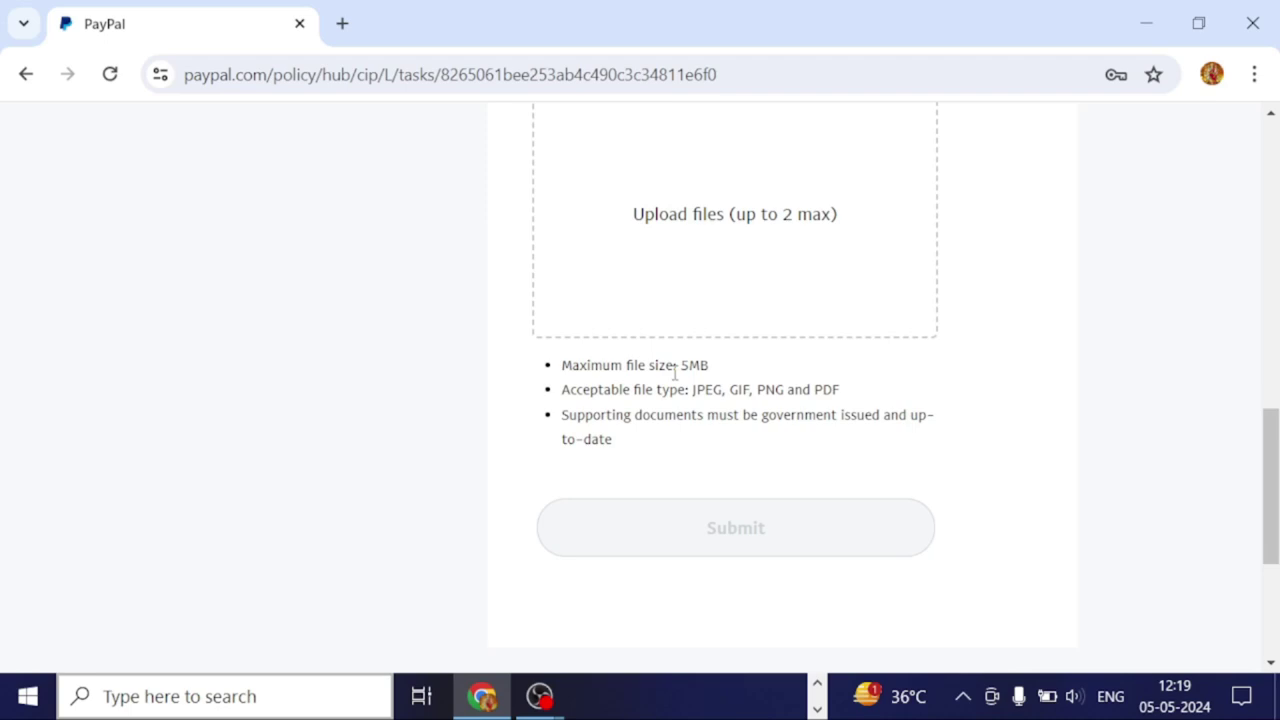
scroll(630, 380, "down", 3)
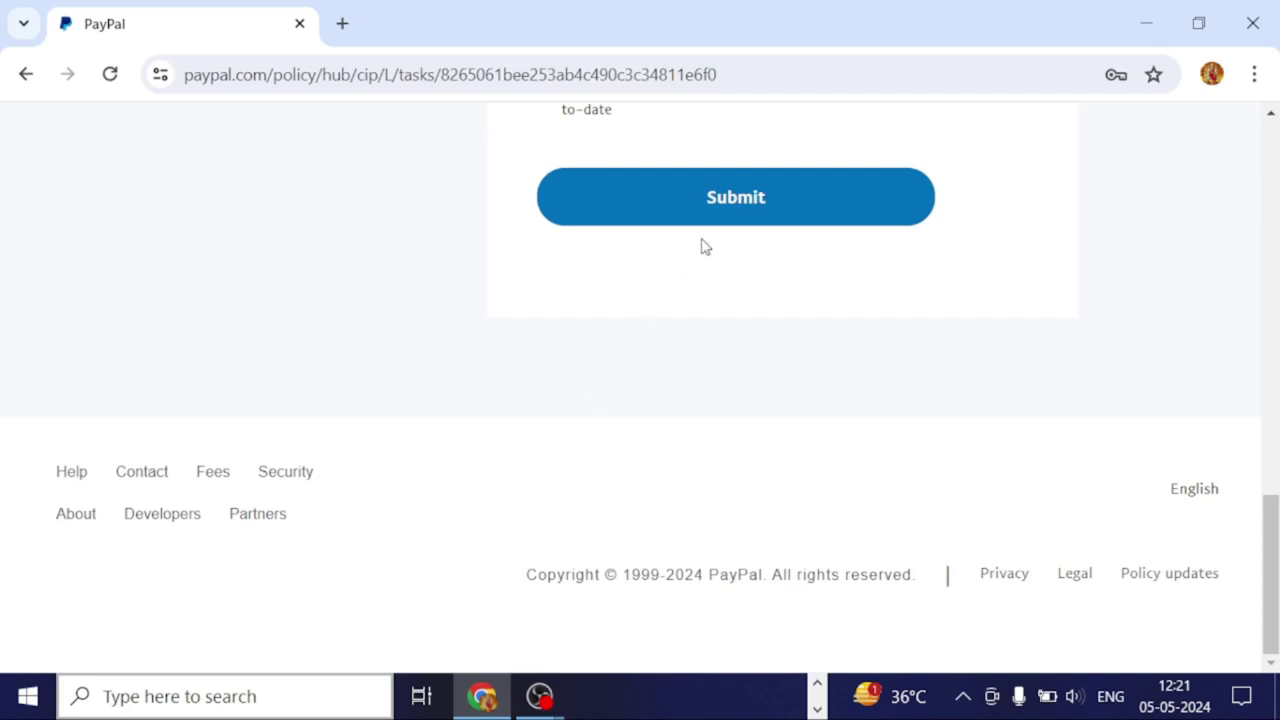
left_click(766, 212)
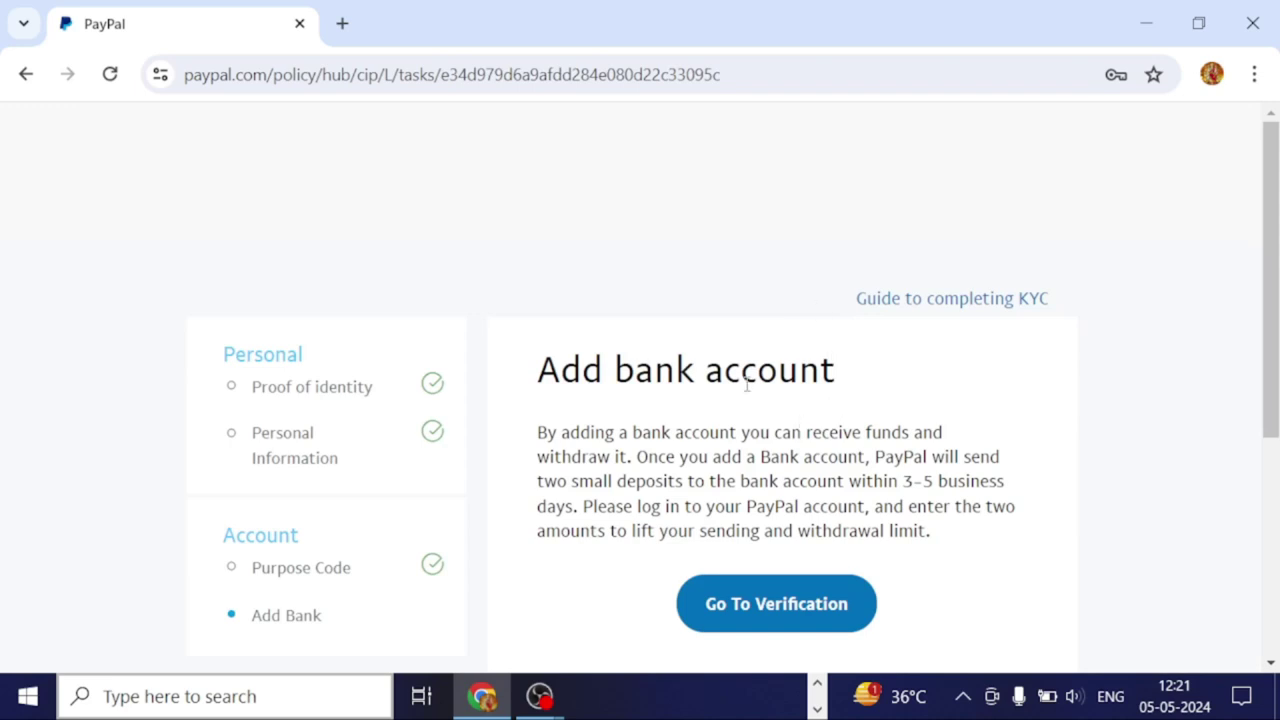
Read the Add bank account page and proceed with Go To Verification to the Funds page.
scroll(690, 396, "down", 1)
scroll(690, 396, "down", 1)
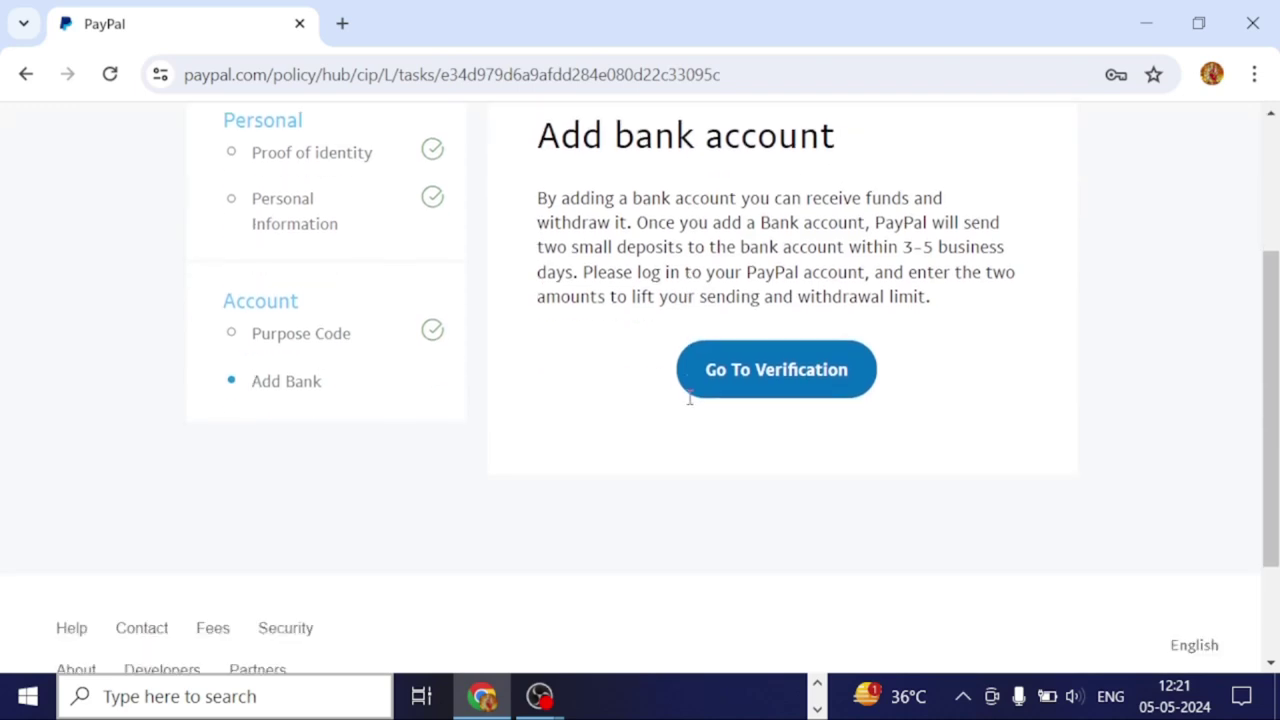
scroll(684, 446, "up", 1)
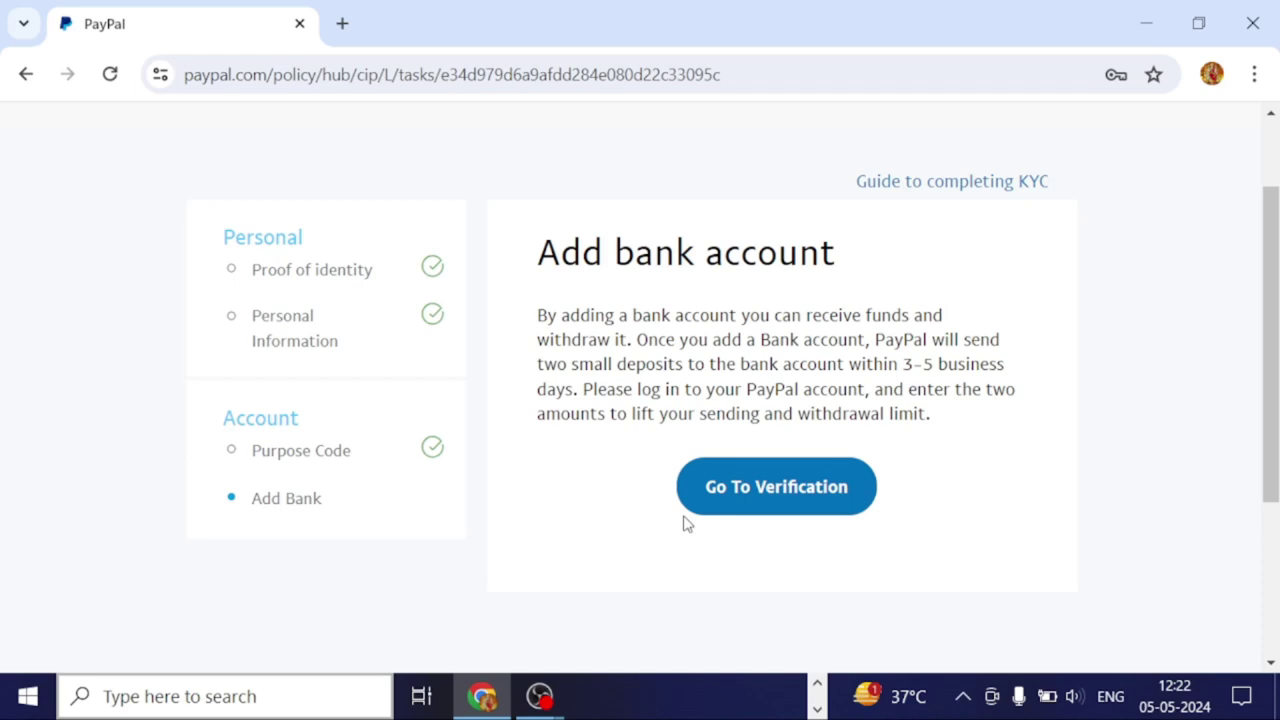
left_click(778, 489)
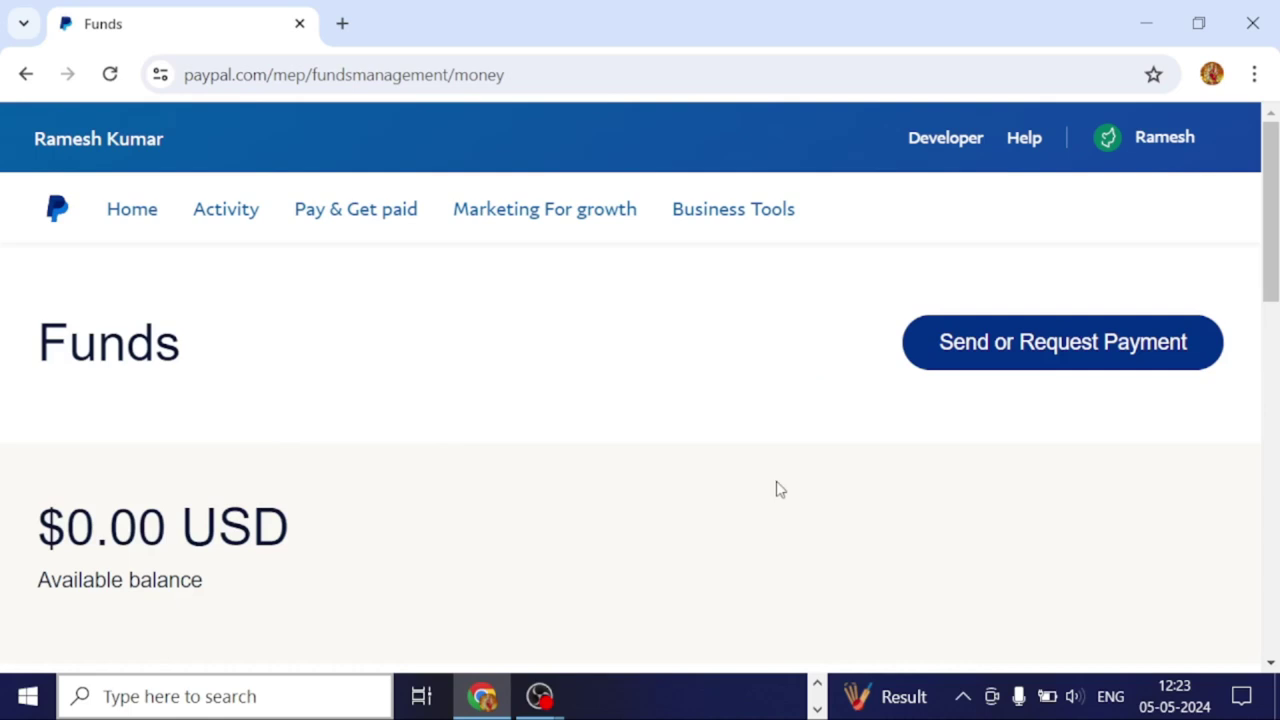
Scroll the Funds page down to Bank accounts and choose Link a bank account.
scroll(780, 490, "down", 1)
scroll(782, 490, "down", 1)
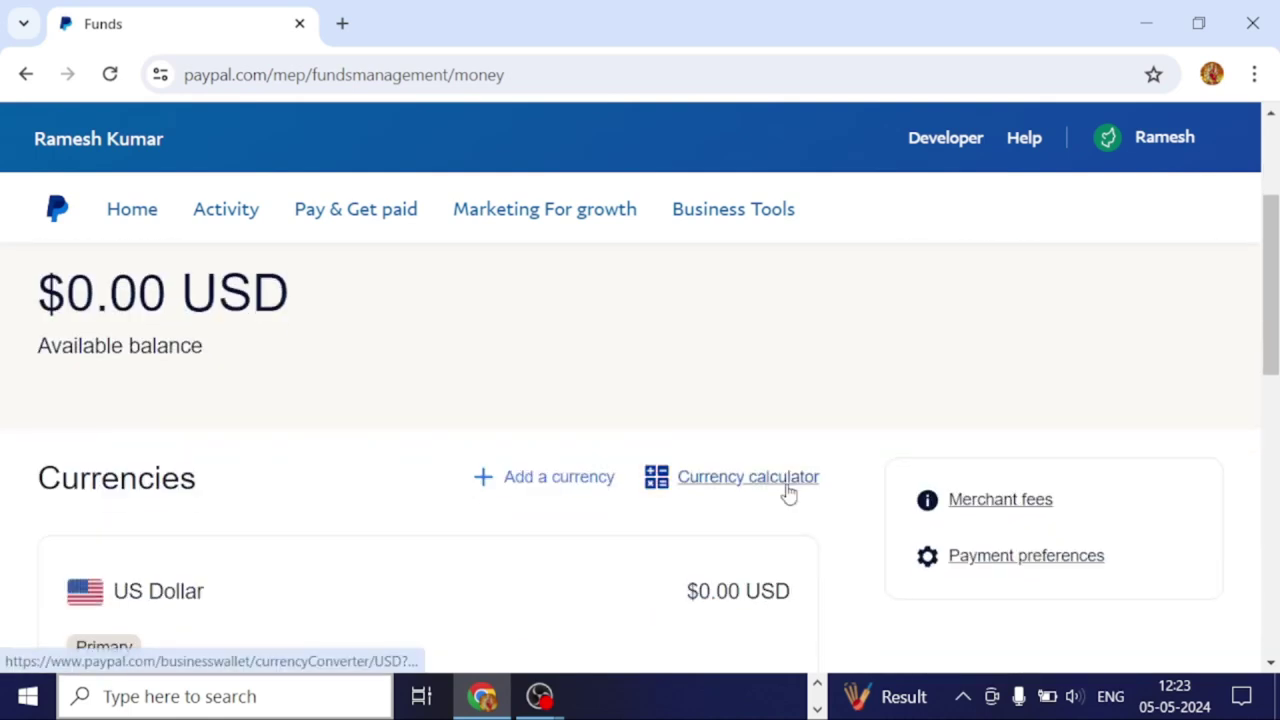
scroll(788, 492, "down", 5)
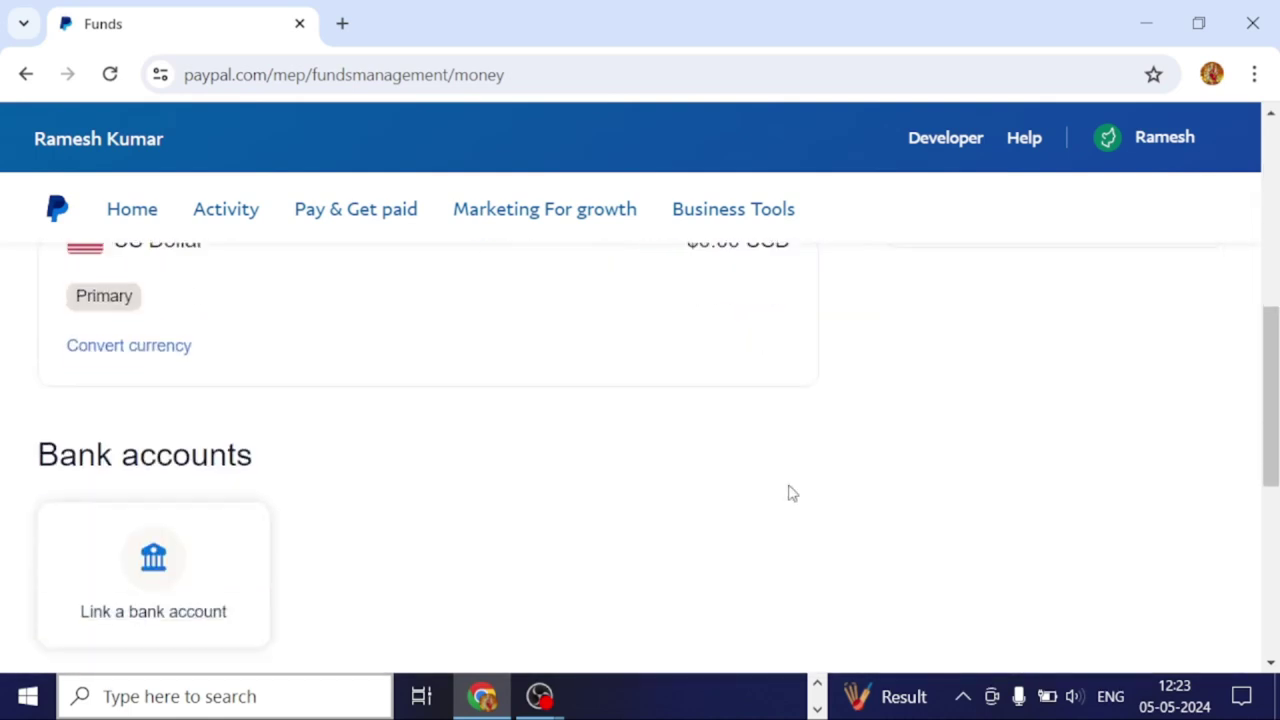
scroll(790, 500, "down", 4)
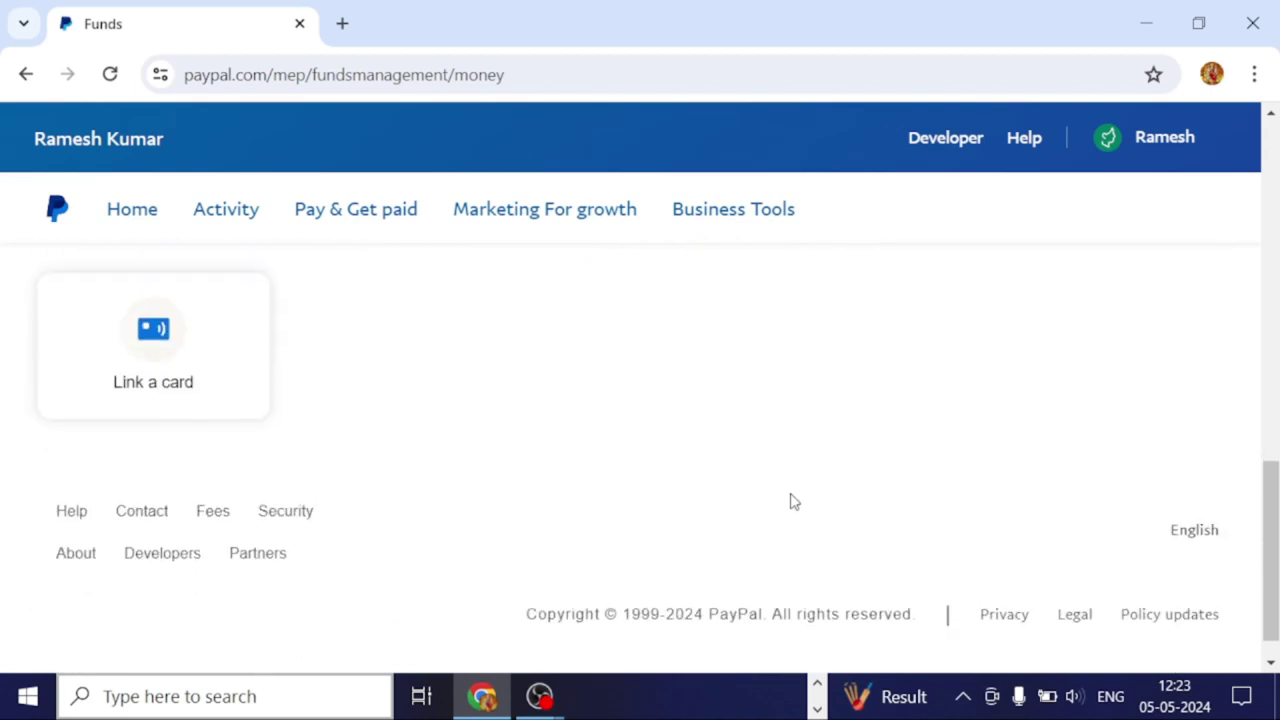
scroll(790, 500, "up", 10)
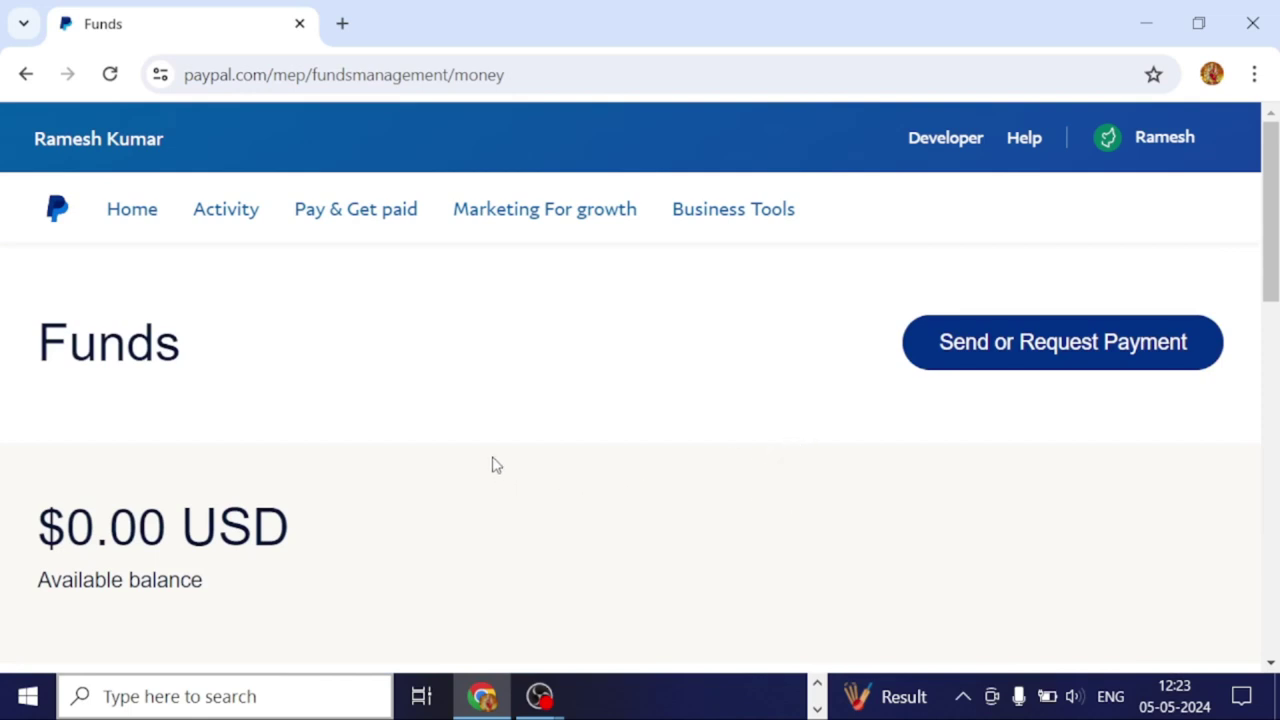
scroll(490, 455, "down", 3)
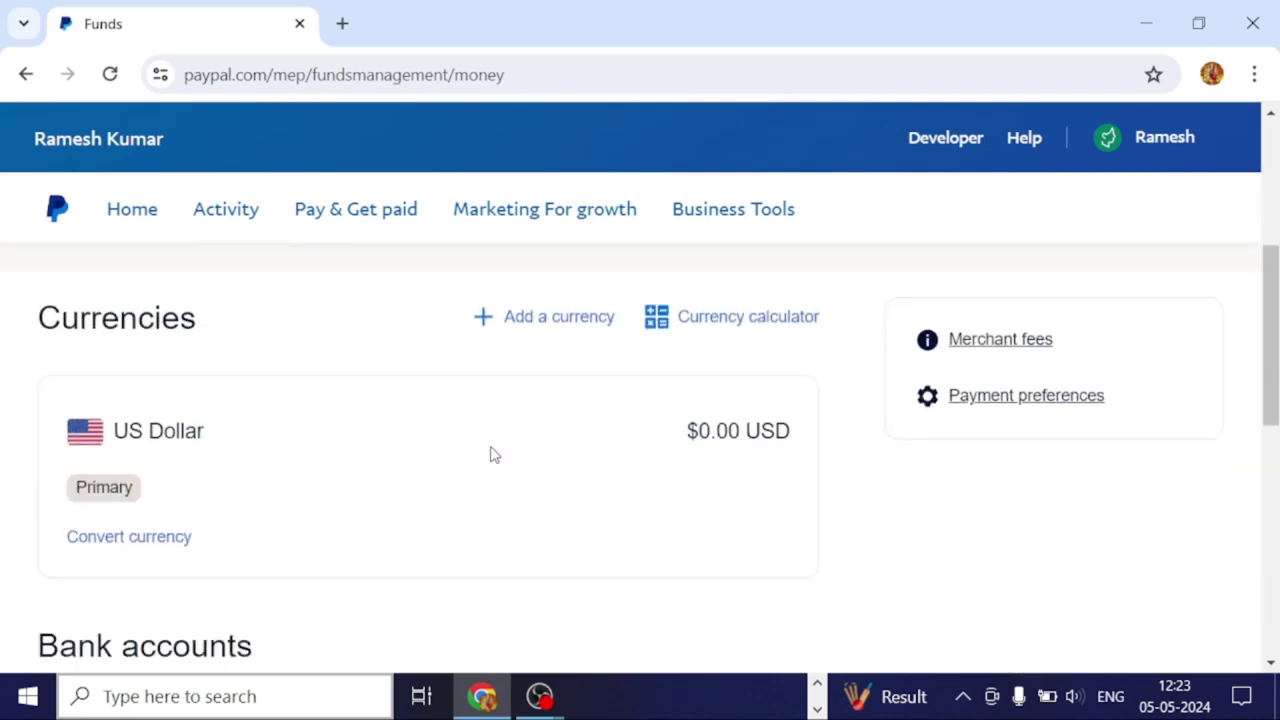
scroll(491, 452, "up", 4)
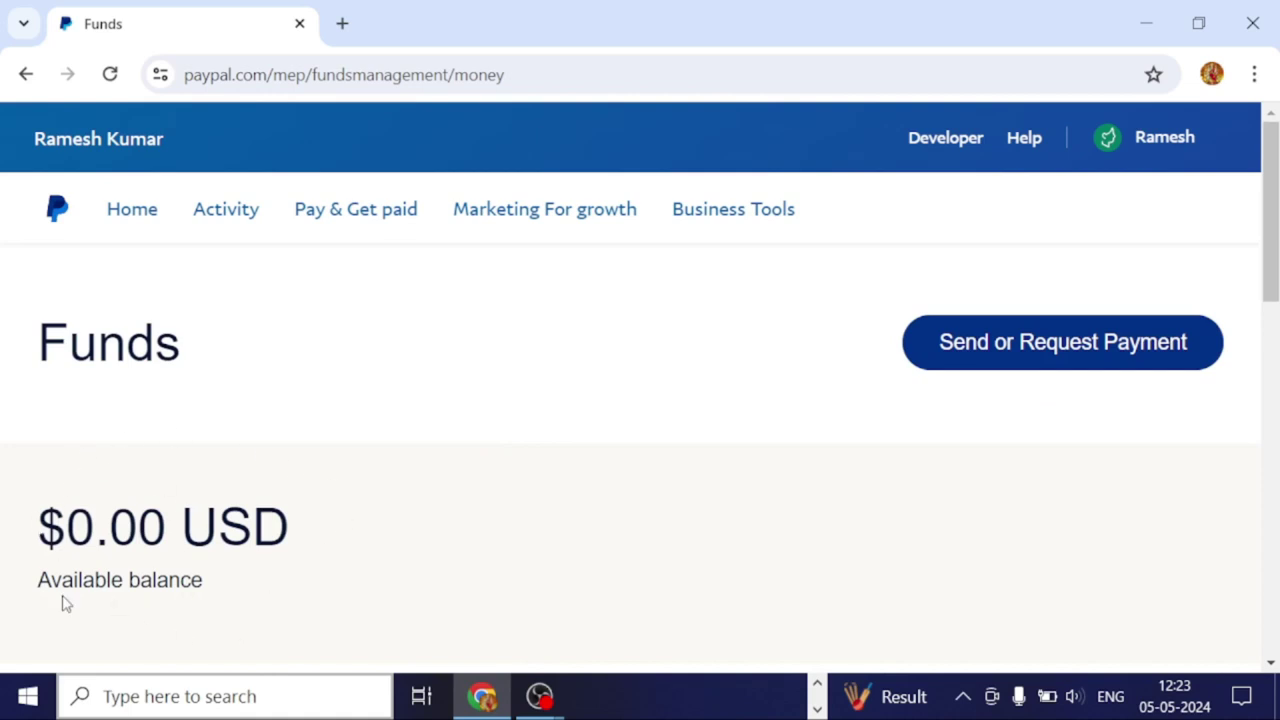
scroll(277, 465, "down", 3)
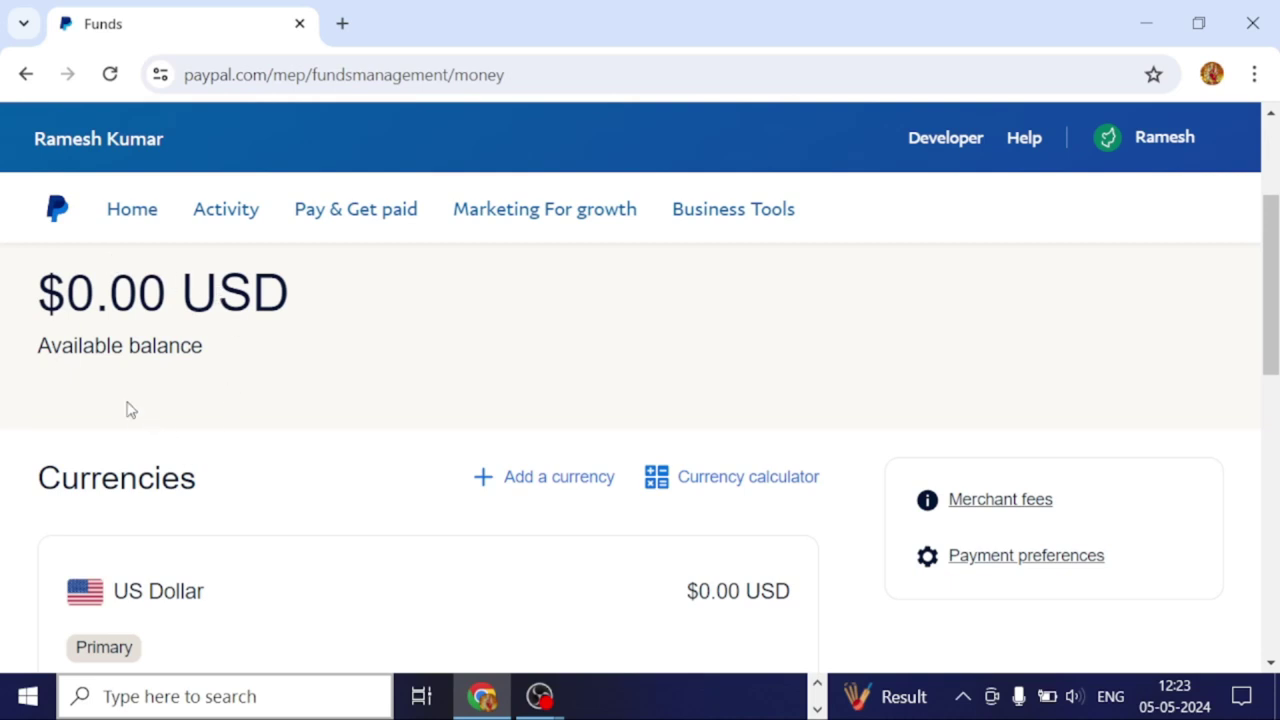
scroll(259, 517, "down", 2)
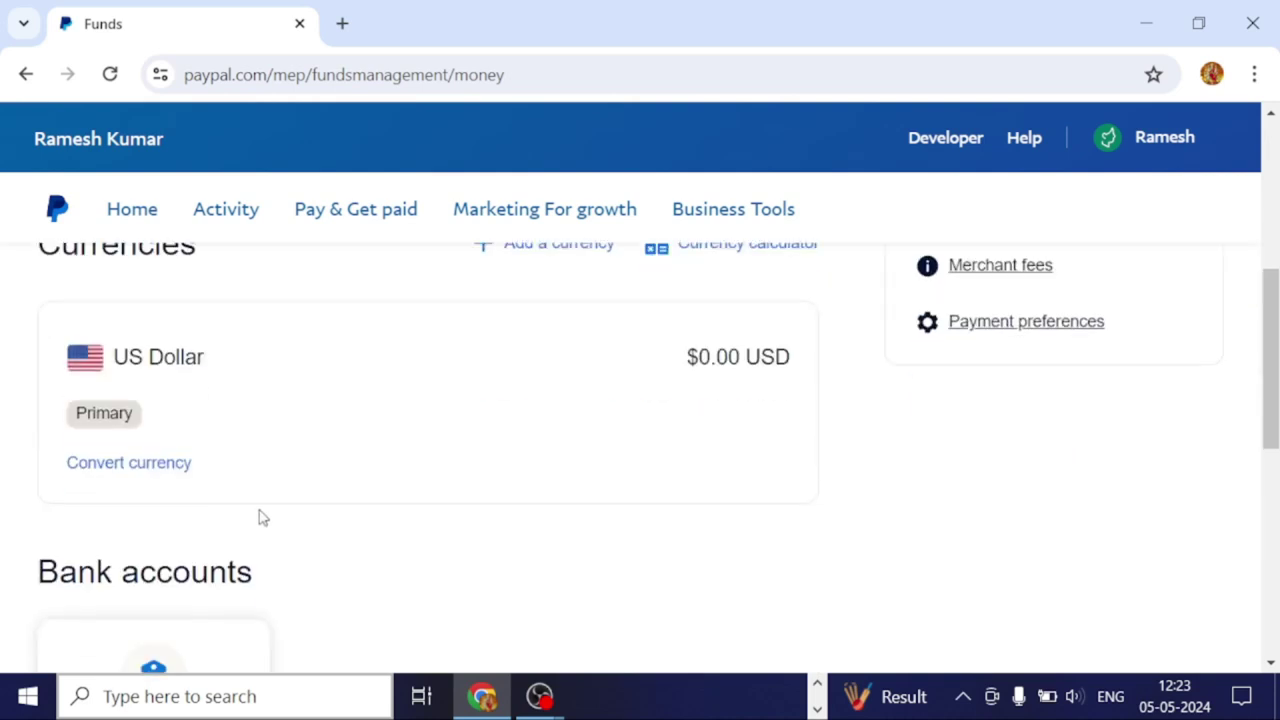
scroll(259, 517, "down", 1)
scroll(228, 521, "down", 4)
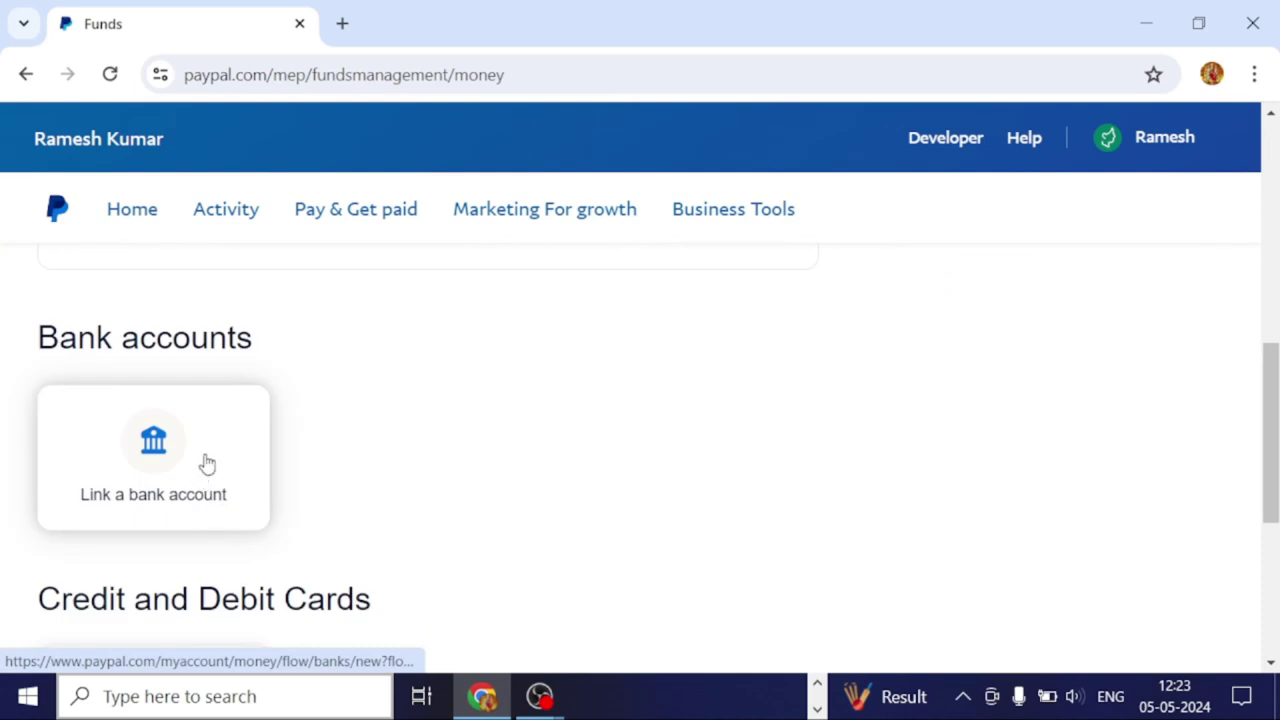
scroll(240, 436, "up", 4)
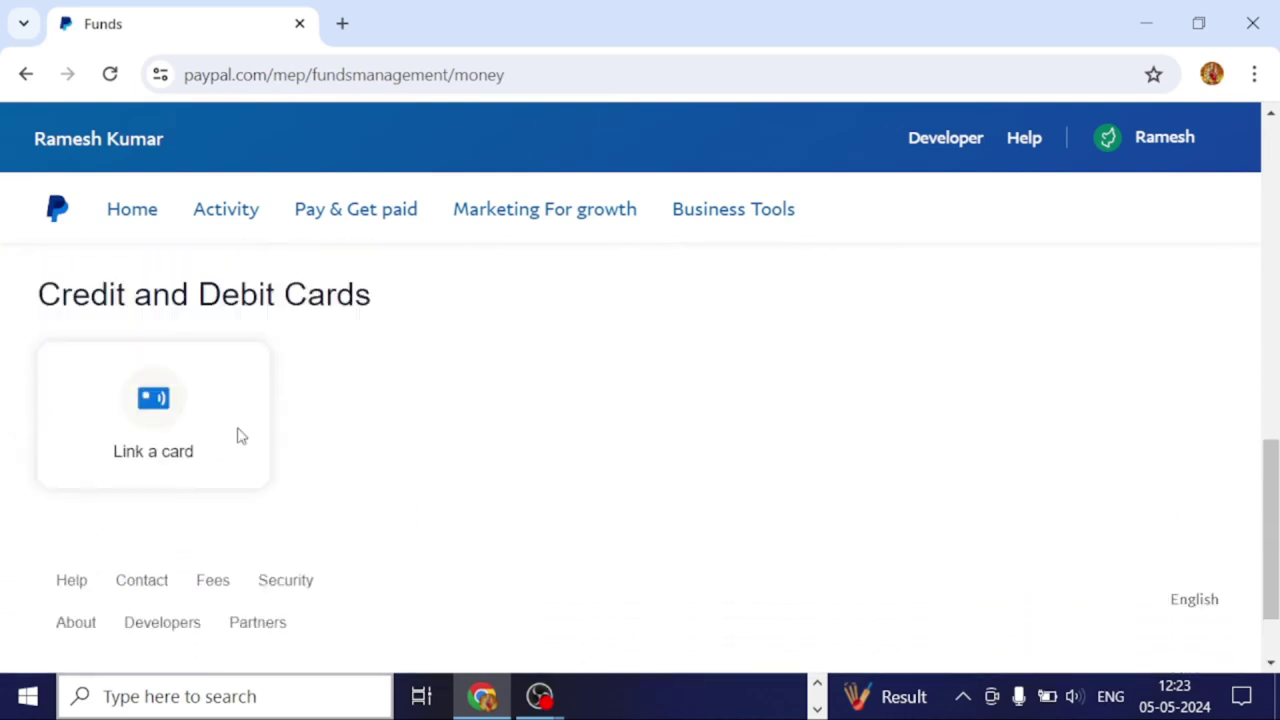
left_click(167, 508)
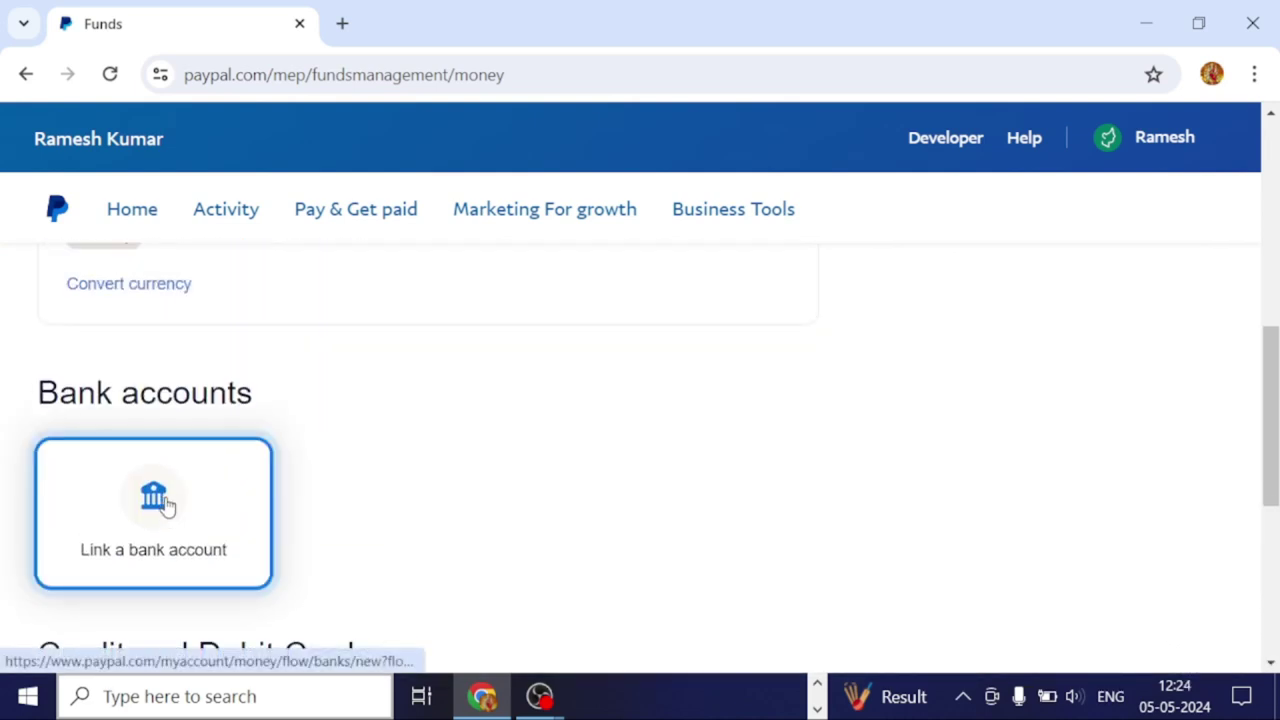
Open the Link a bank account form with IFSC code and account number fields.
scroll(166, 509, "down", 2)
scroll(309, 363, "up", 2)
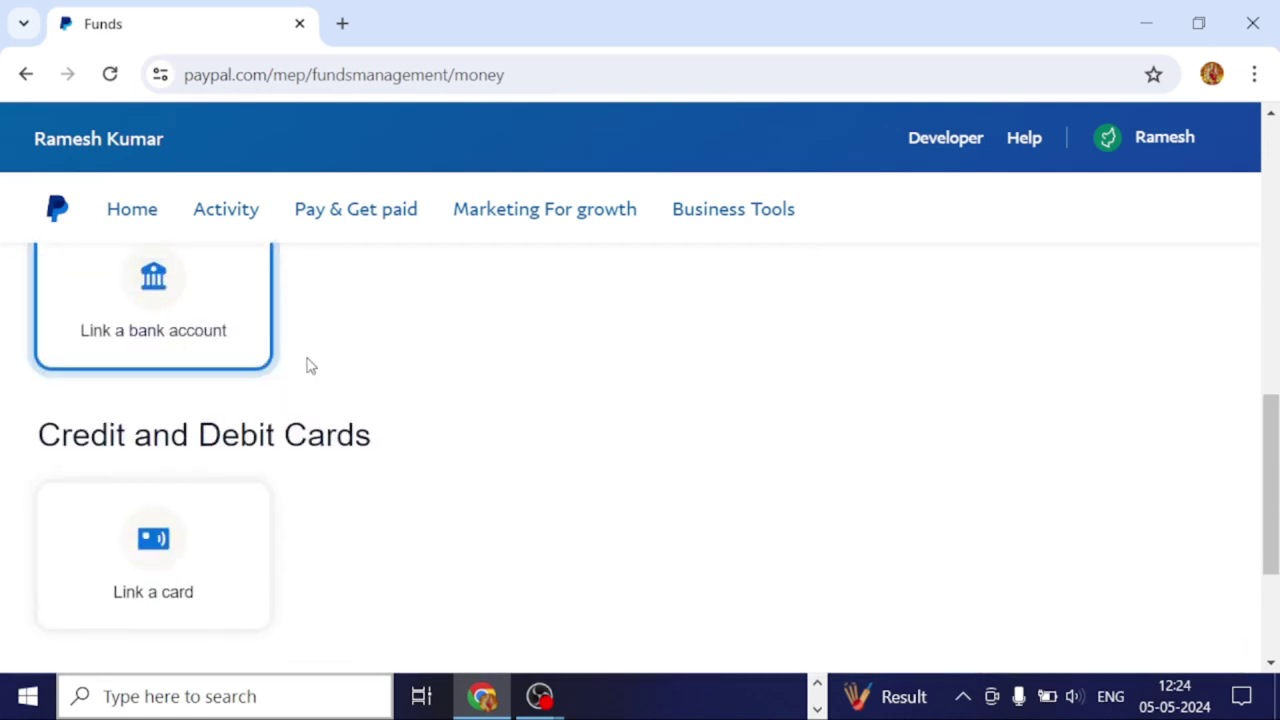
scroll(245, 420, "up", 4)
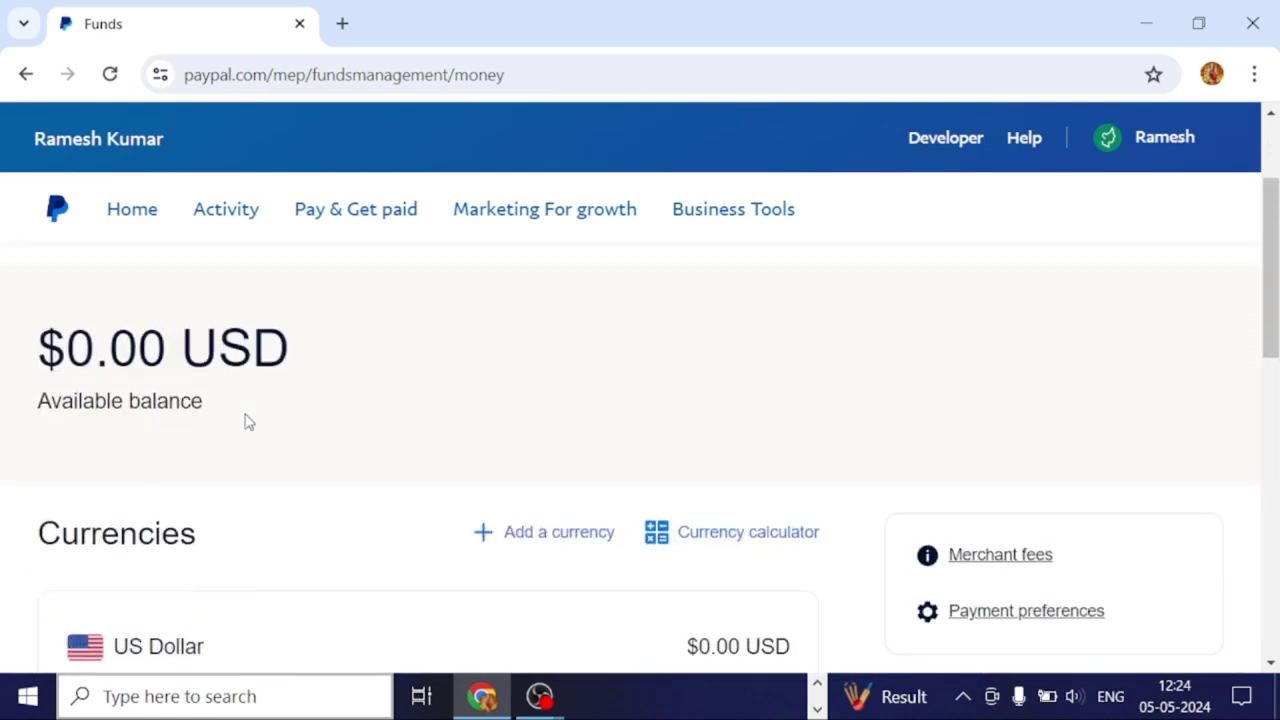
scroll(245, 420, "down", 4)
scroll(245, 420, "down", 1)
left_click(206, 426)
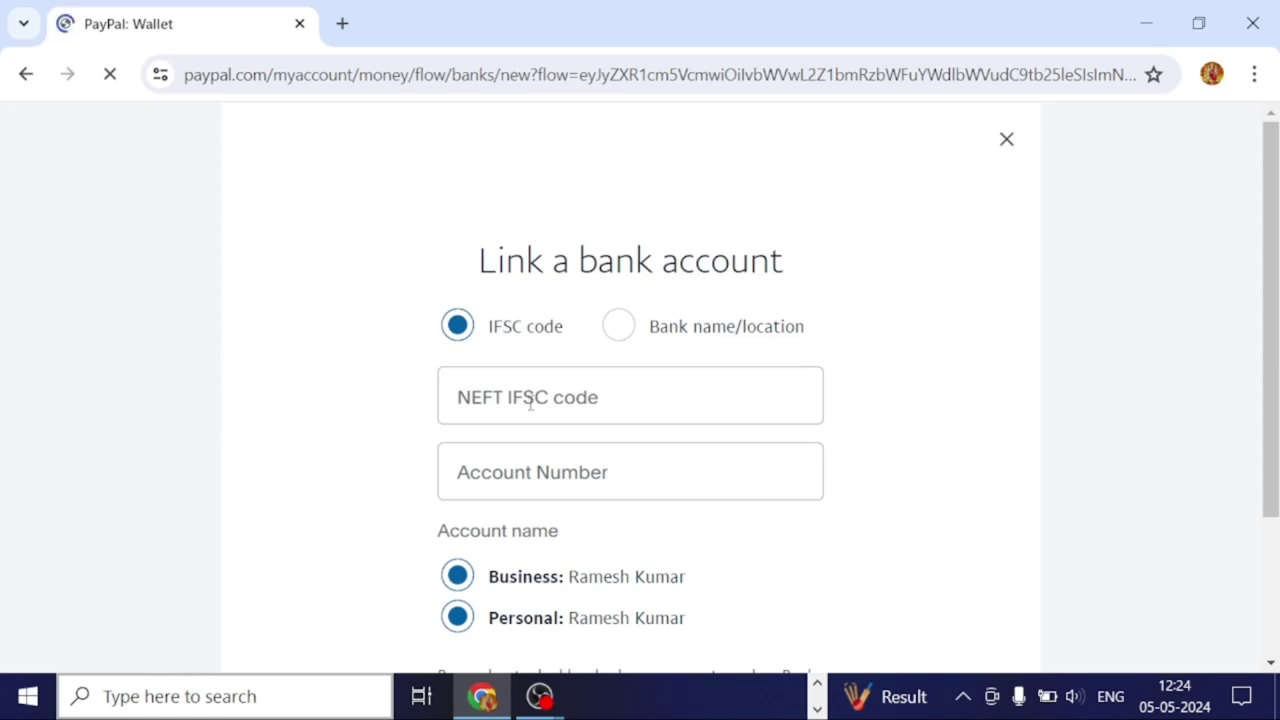
Review the empty IFSC code and account number fields, then go back without linking.
scroll(537, 391, "down", 1)
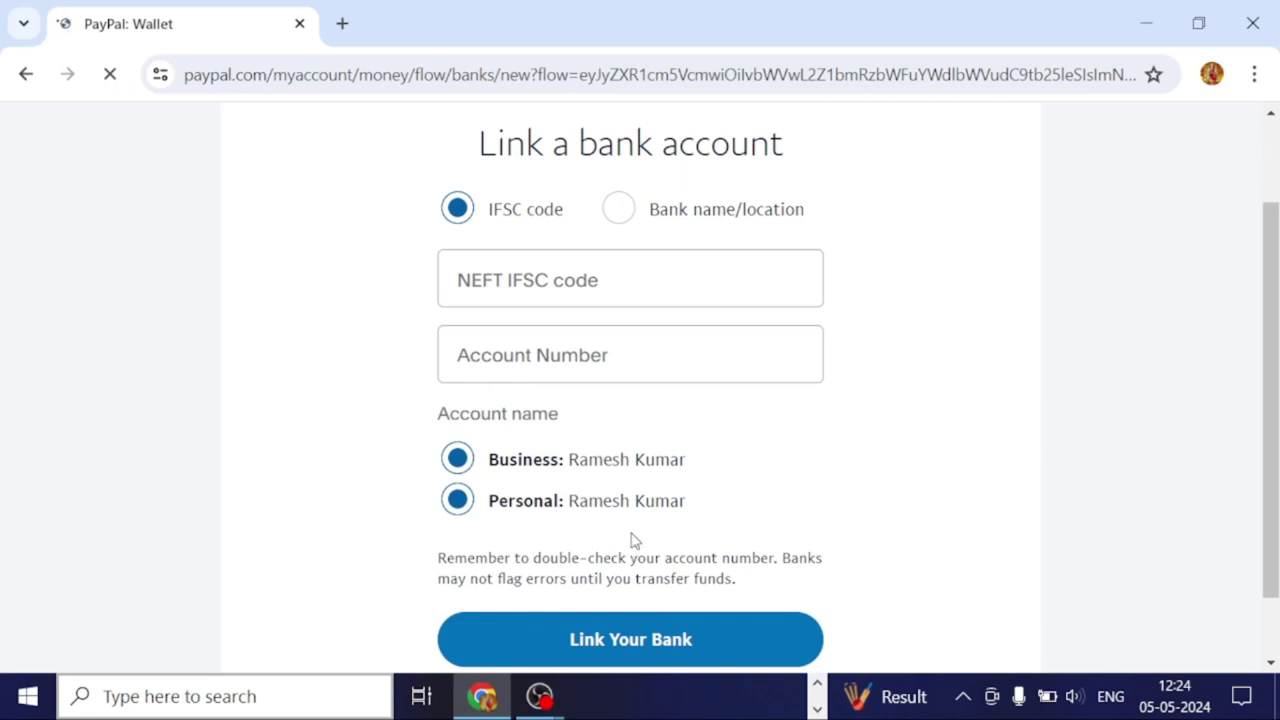
scroll(632, 541, "down", 1)
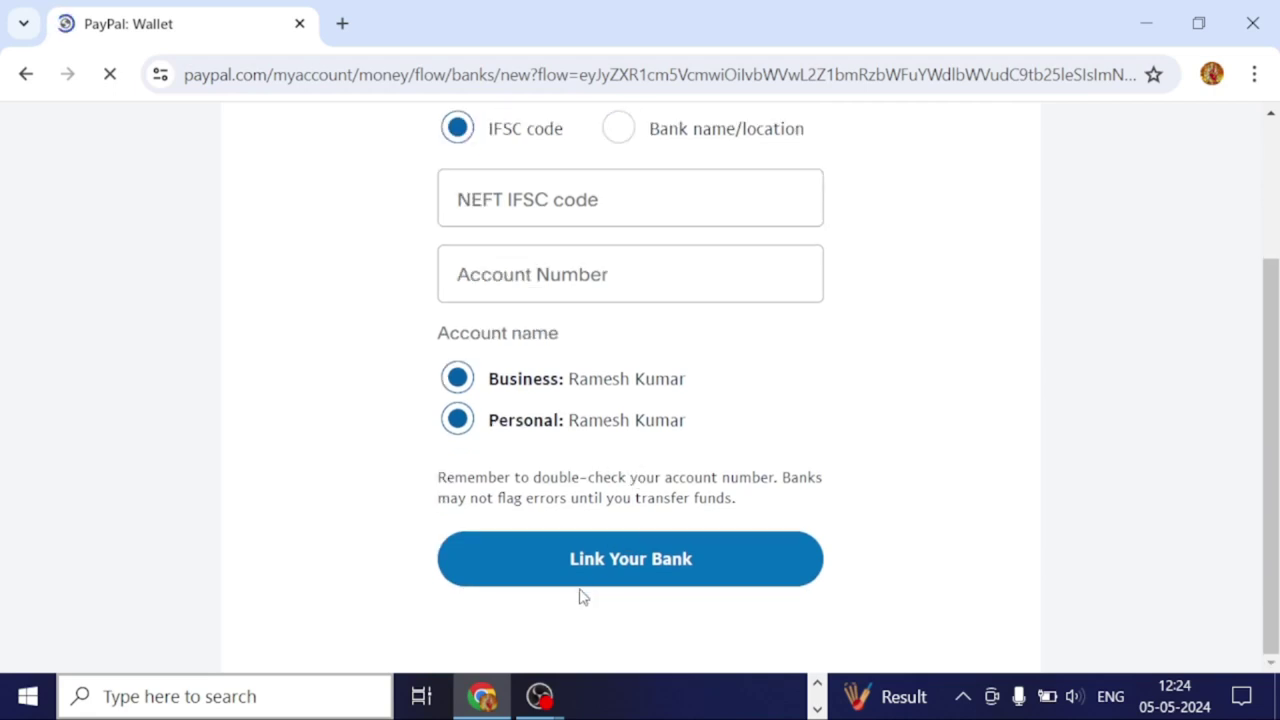
scroll(581, 592, "up", 1)
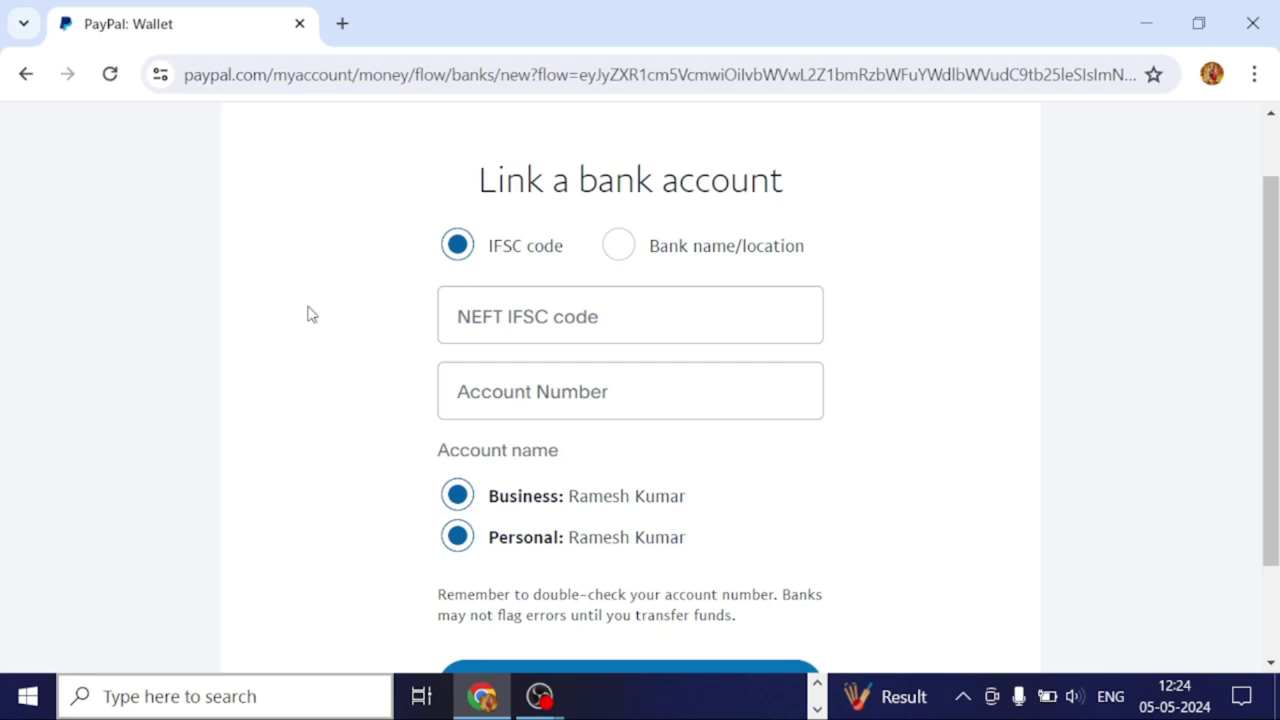
left_click(25, 76)
Scroll through the Funds page's Currencies, Bank accounts and Credit and Debit Cards sections.
scroll(618, 378, "down", 1)
scroll(618, 378, "down", 1)
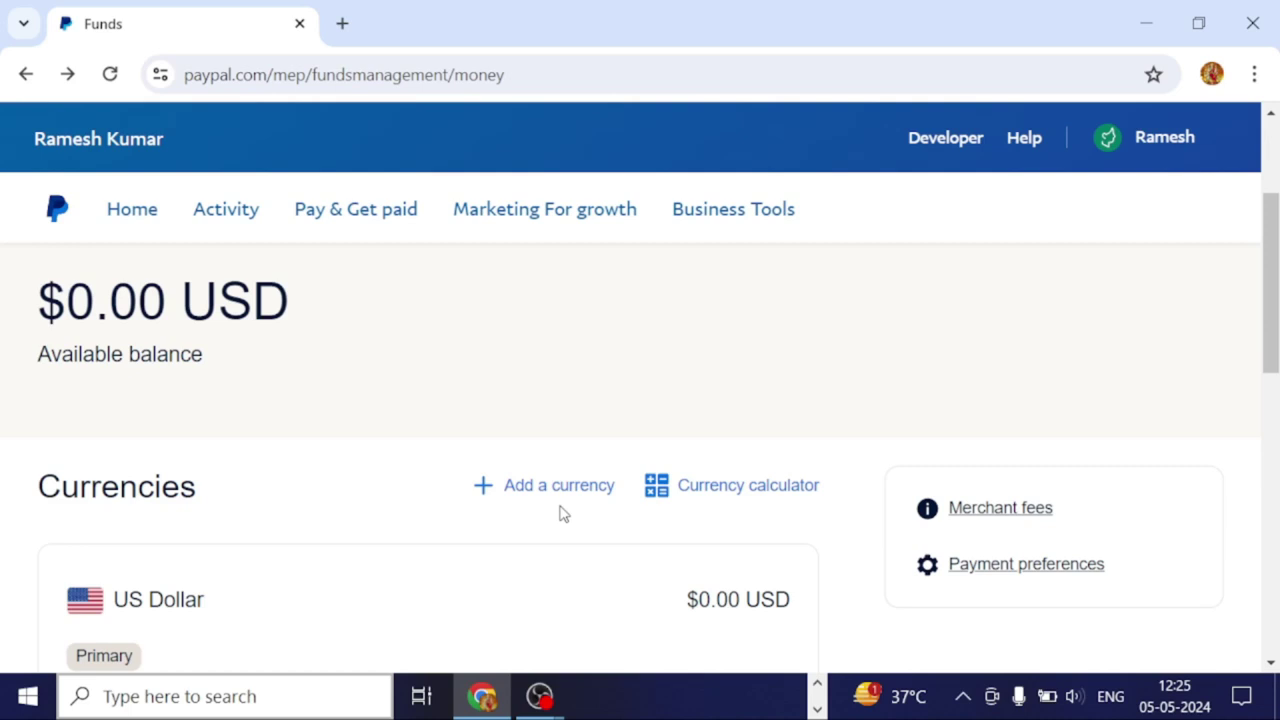
scroll(500, 480, "down", 5)
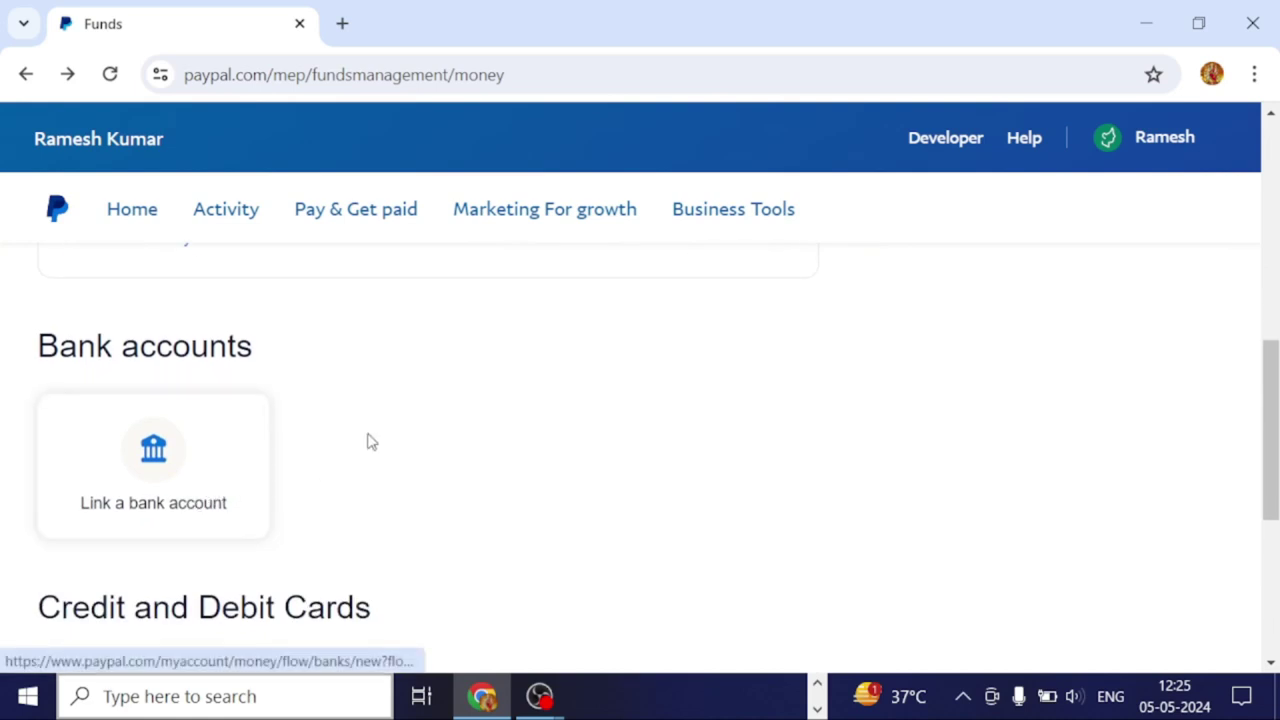
scroll(368, 420, "up", 2)
scroll(370, 398, "down", 5)
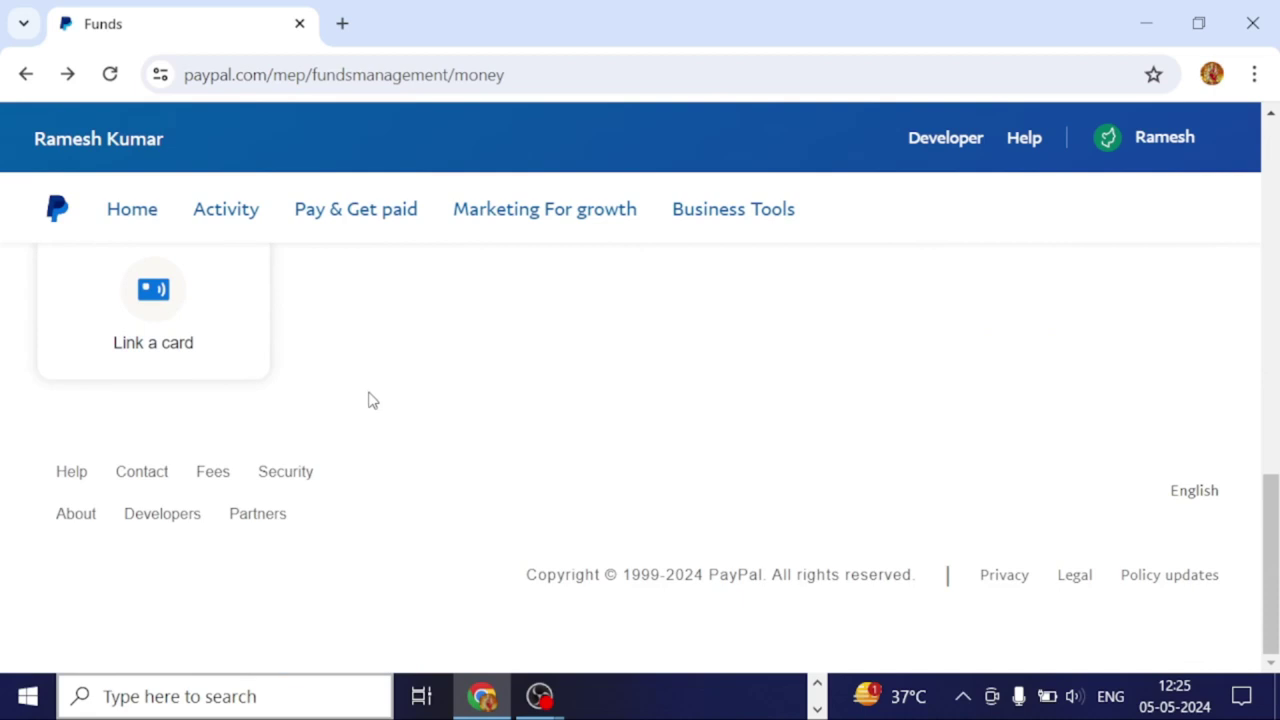
scroll(370, 400, "up", 10)
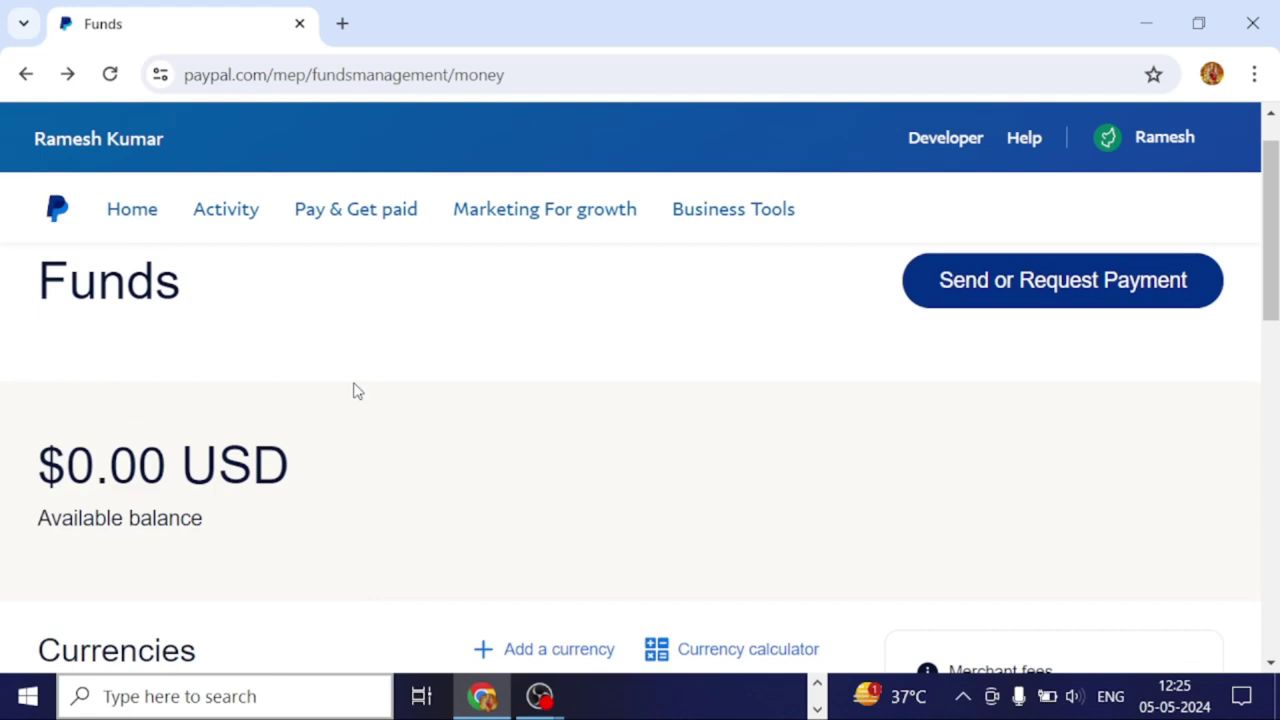
scroll(356, 391, "down", 1)
scroll(358, 391, "up", 2)
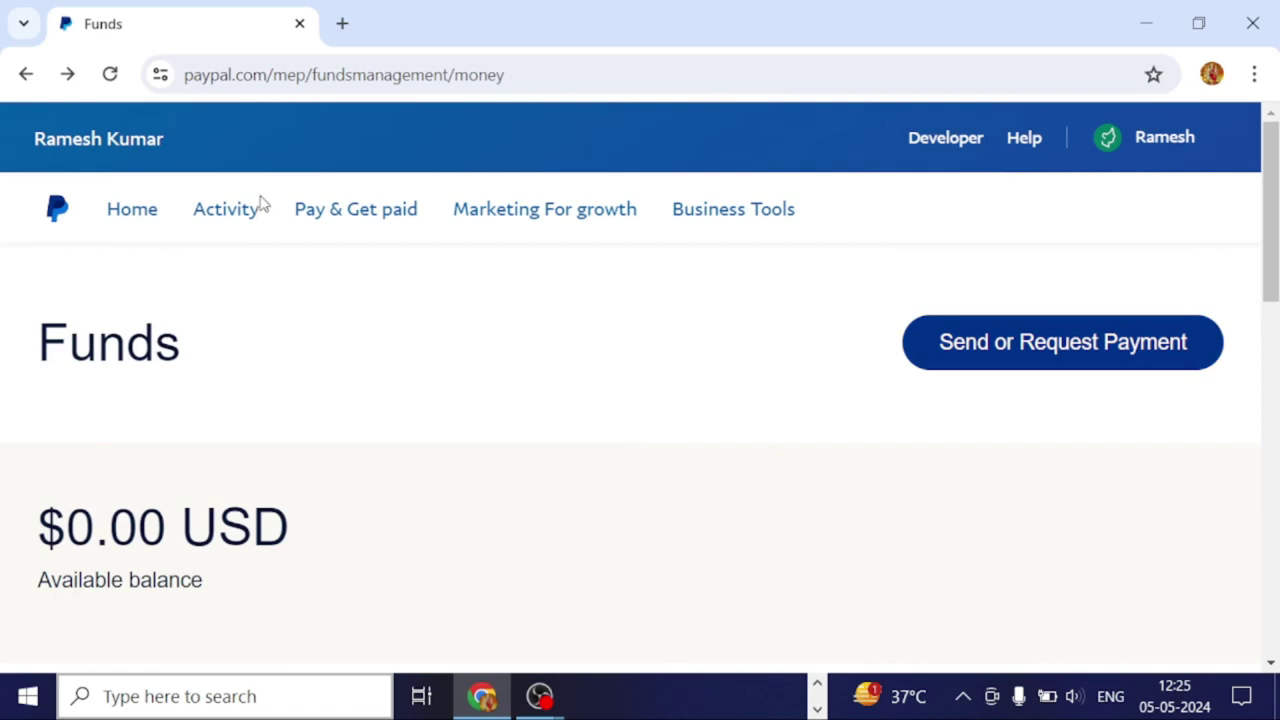
Go to the PayPal Home dashboard and scroll through its contents.
left_click(136, 218)
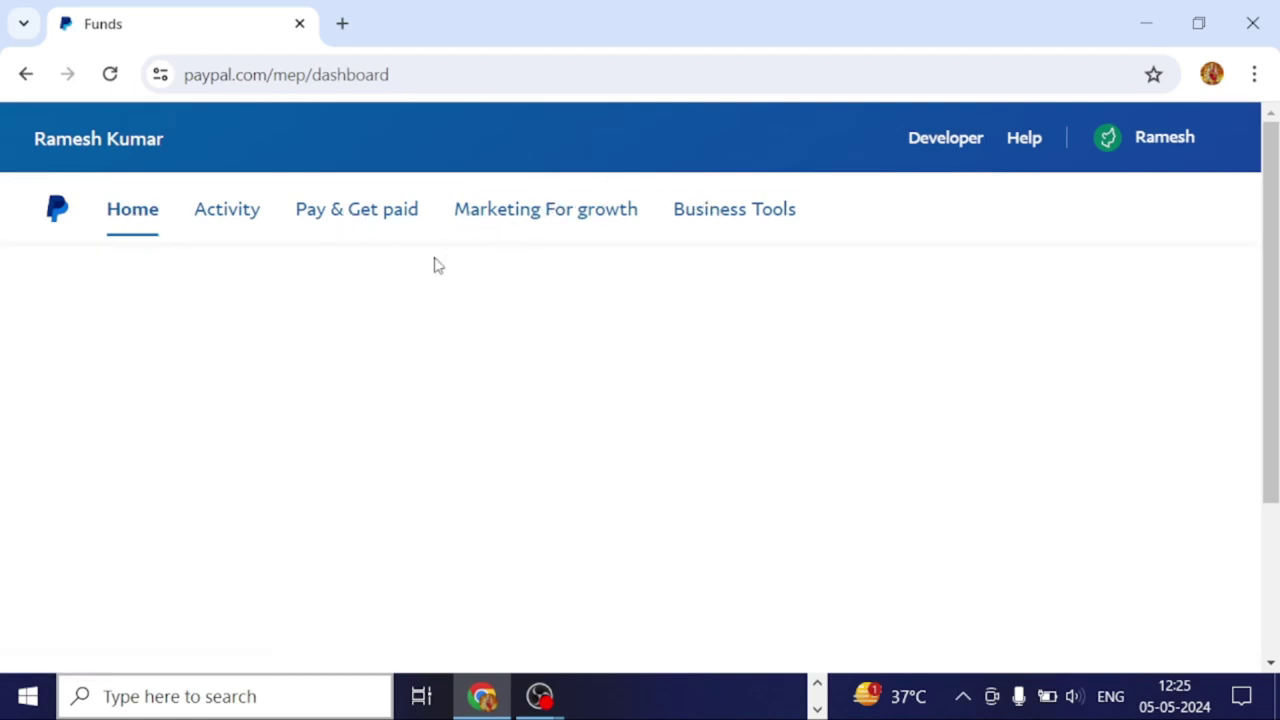
scroll(659, 277, "down", 3)
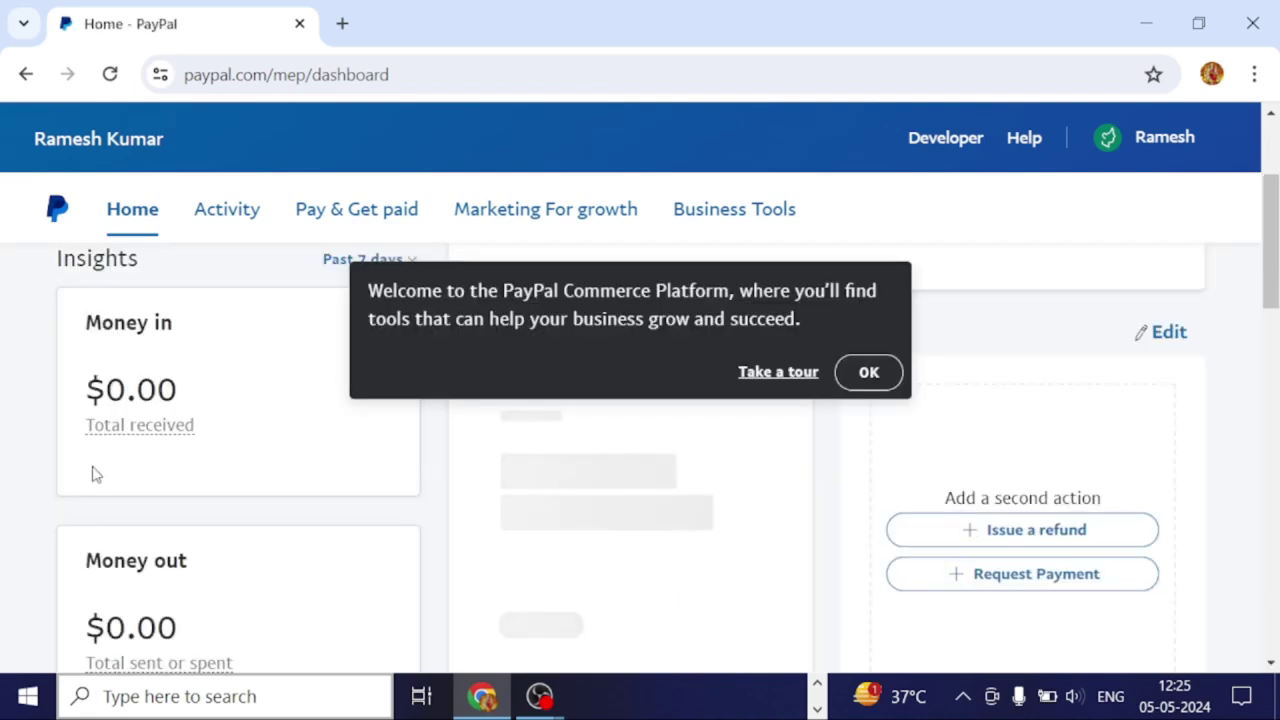
scroll(95, 475, "down", 1)
scroll(95, 475, "down", 2)
scroll(95, 475, "up", 3)
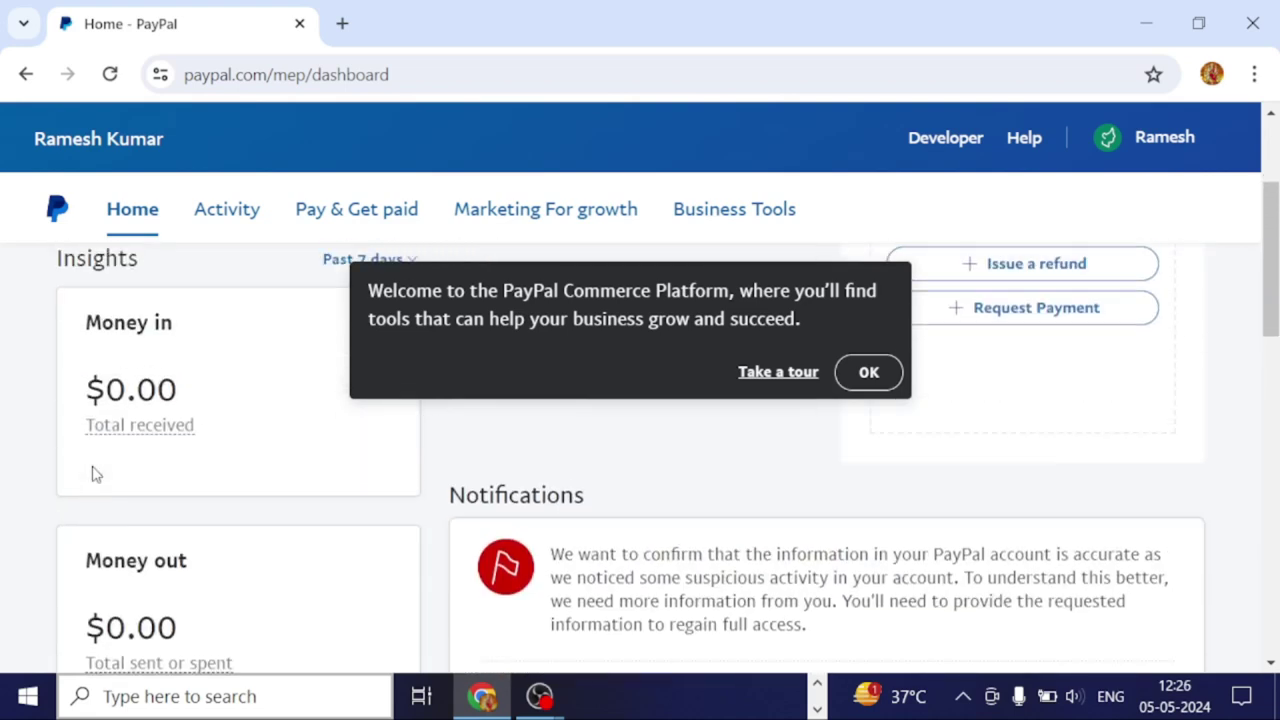
scroll(95, 475, "down", 6)
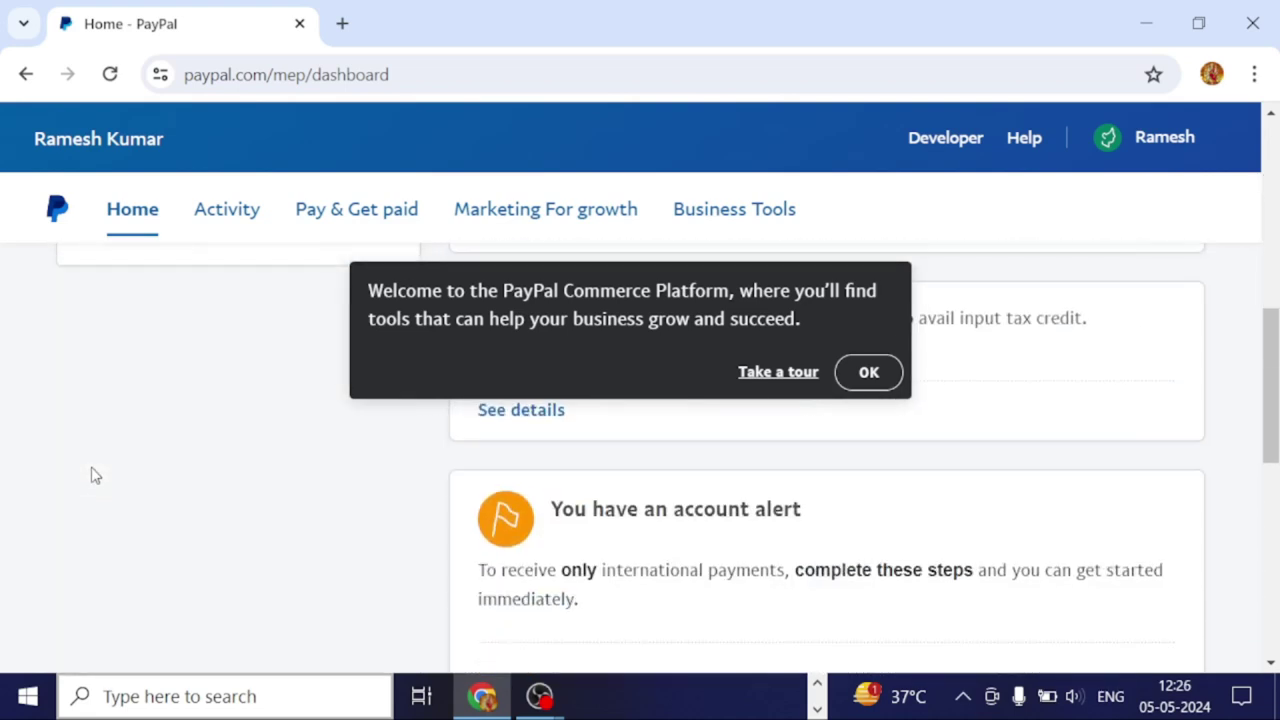
scroll(95, 475, "down", 2)
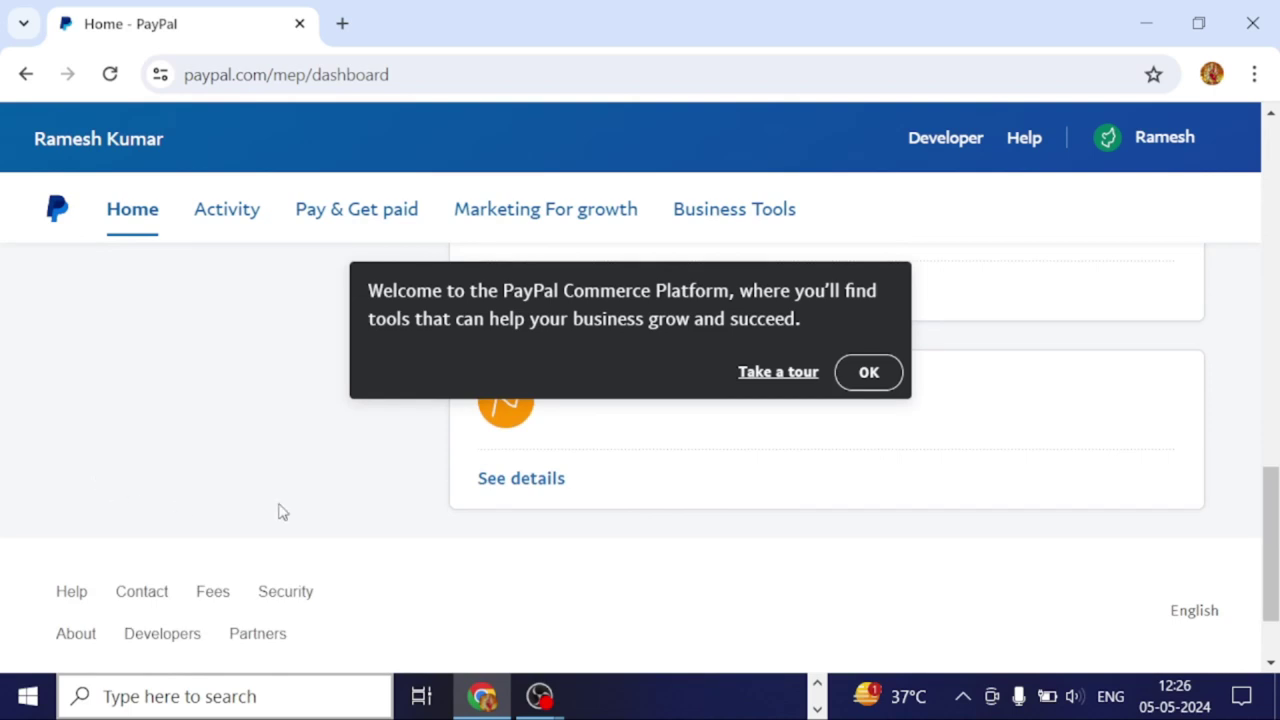
Dismiss the welcome message and review the GST details, email confirmation and identity alerts.
left_click(866, 378)
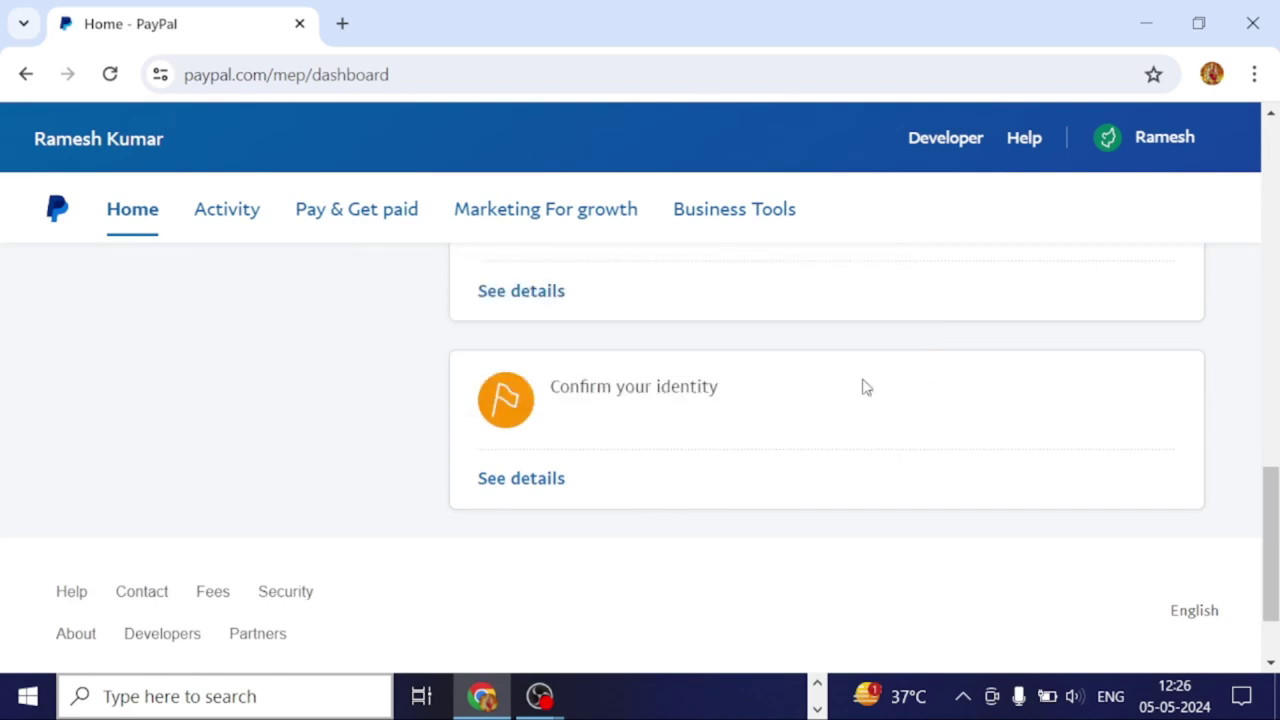
scroll(435, 448, "up", 6)
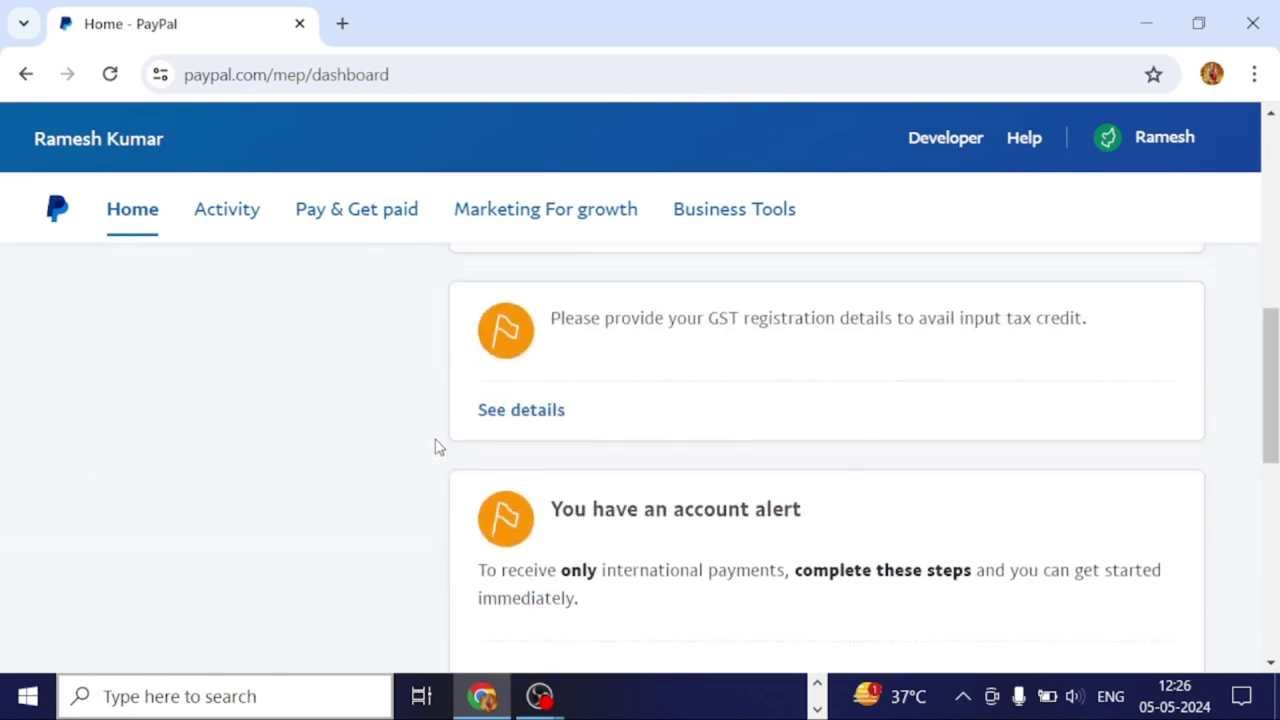
scroll(435, 445, "down", 5)
scroll(432, 445, "down", 1)
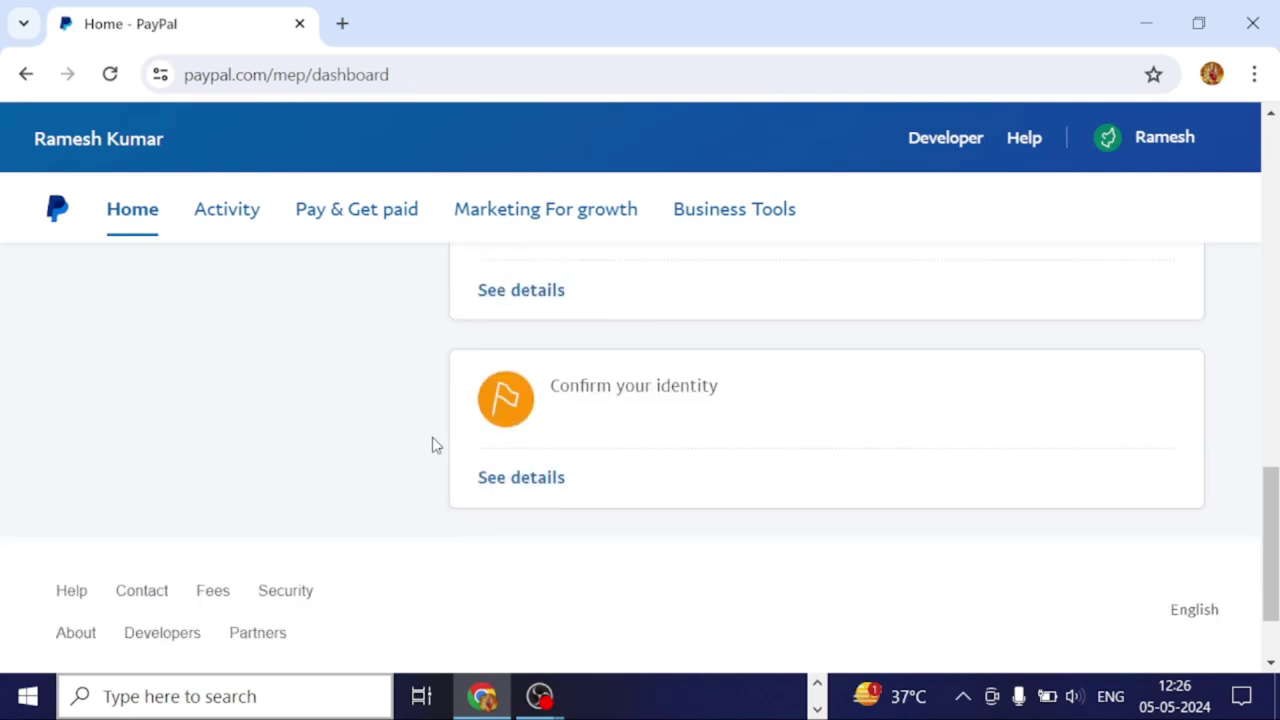
scroll(432, 445, "up", 1)
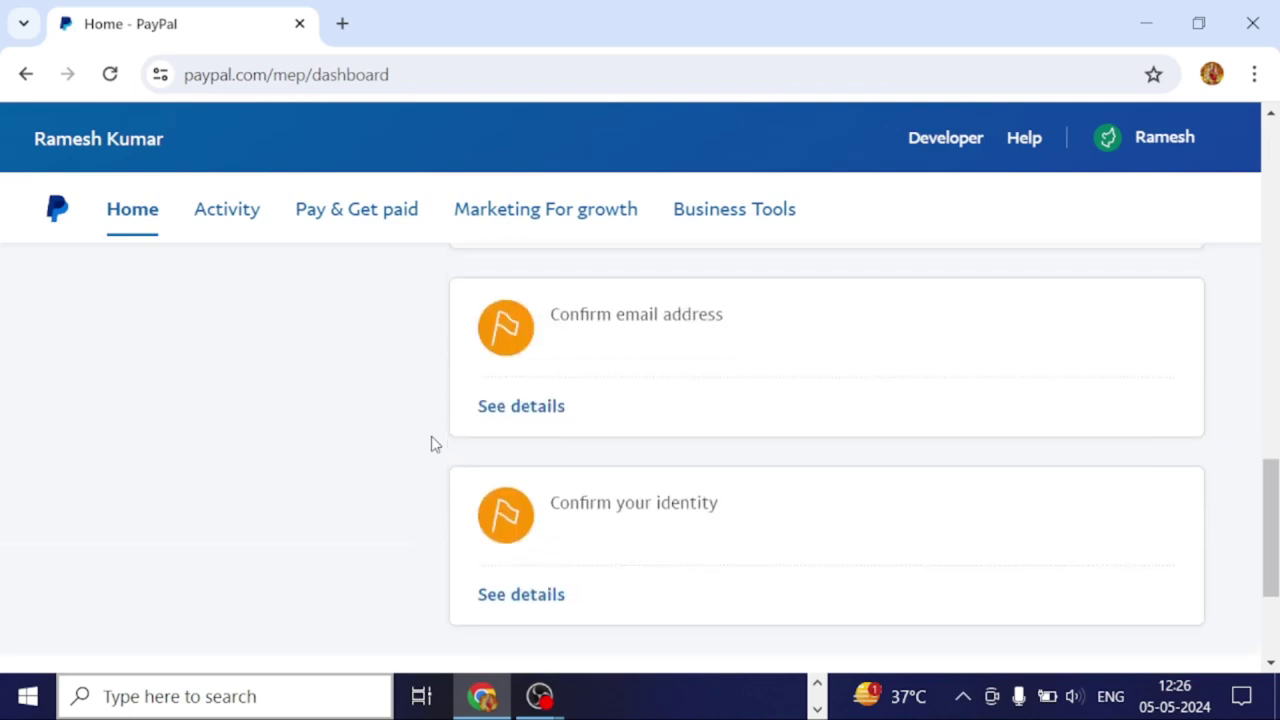
scroll(434, 444, "up", 1)
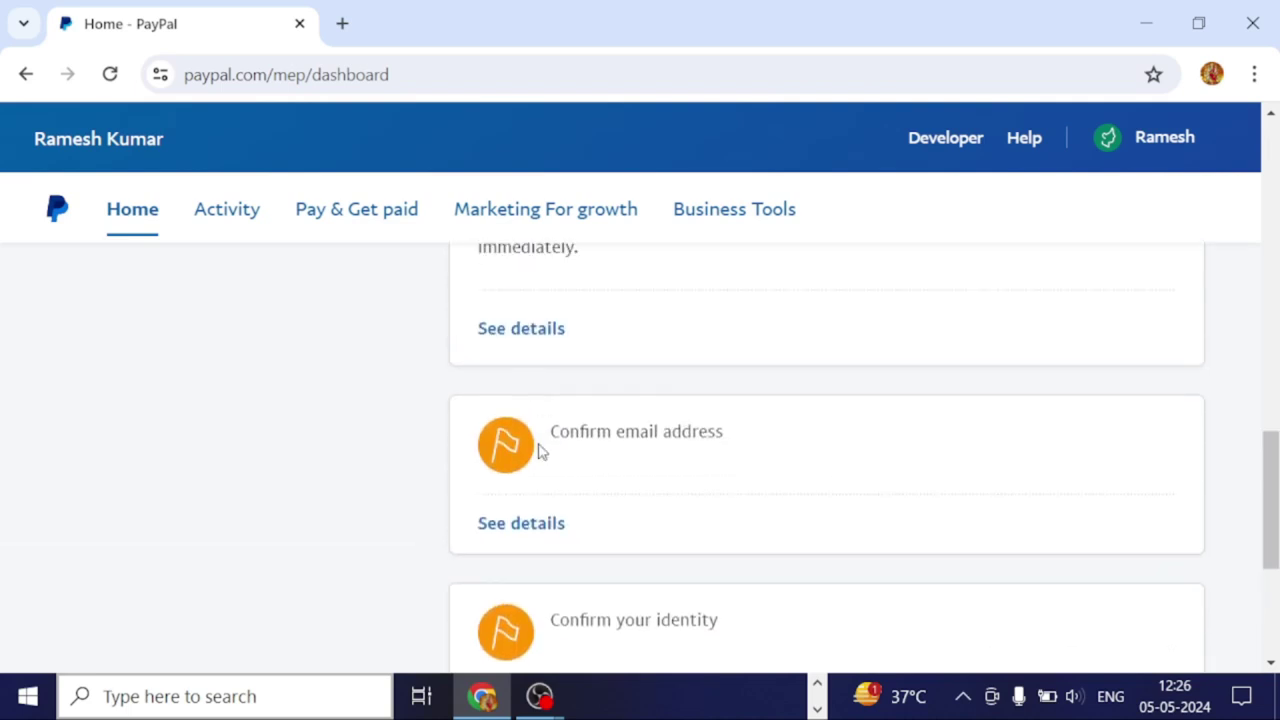
scroll(537, 449, "up", 3)
scroll(537, 449, "up", 3)
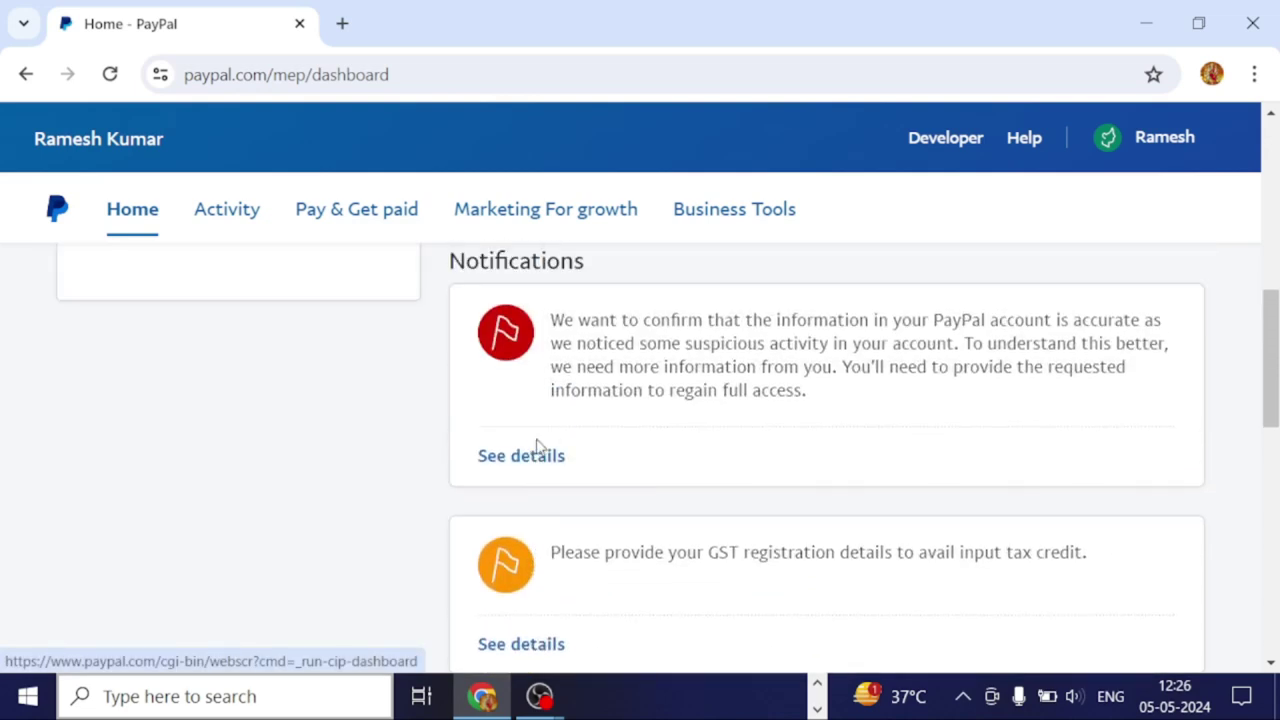
scroll(531, 449, "down", 3)
scroll(531, 446, "down", 1)
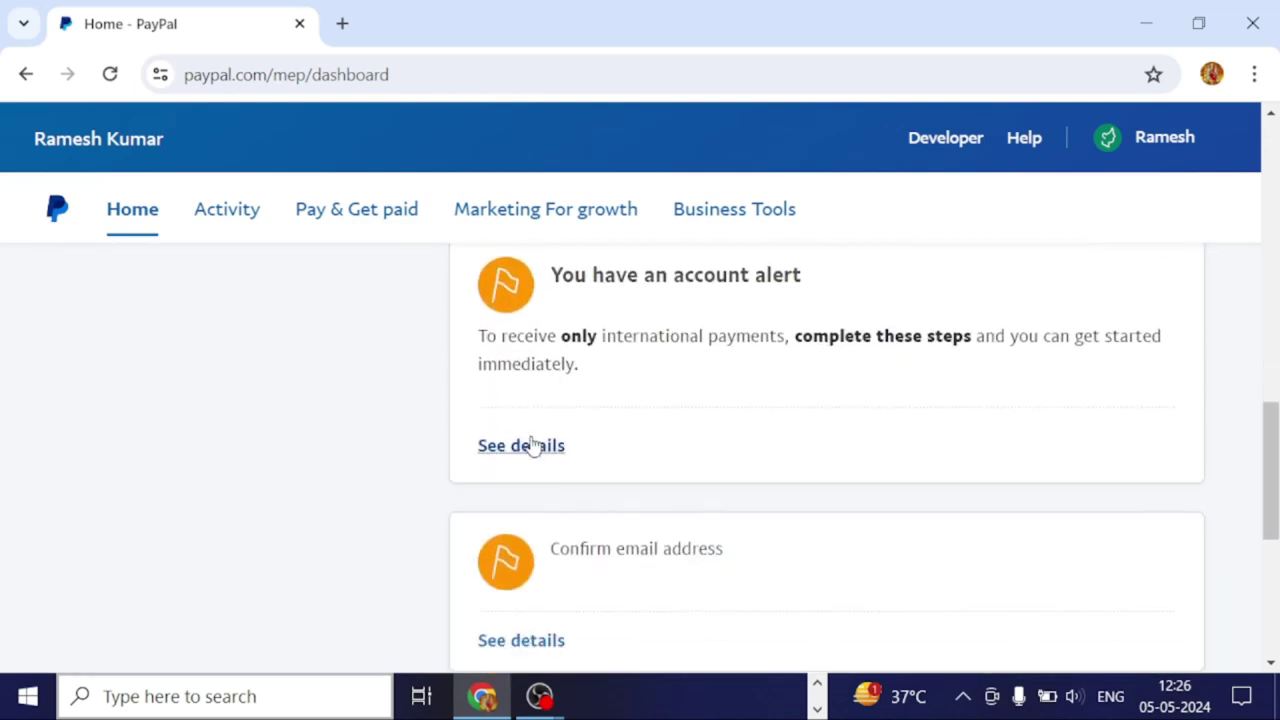
scroll(524, 431, "down", 2)
scroll(528, 435, "down", 1)
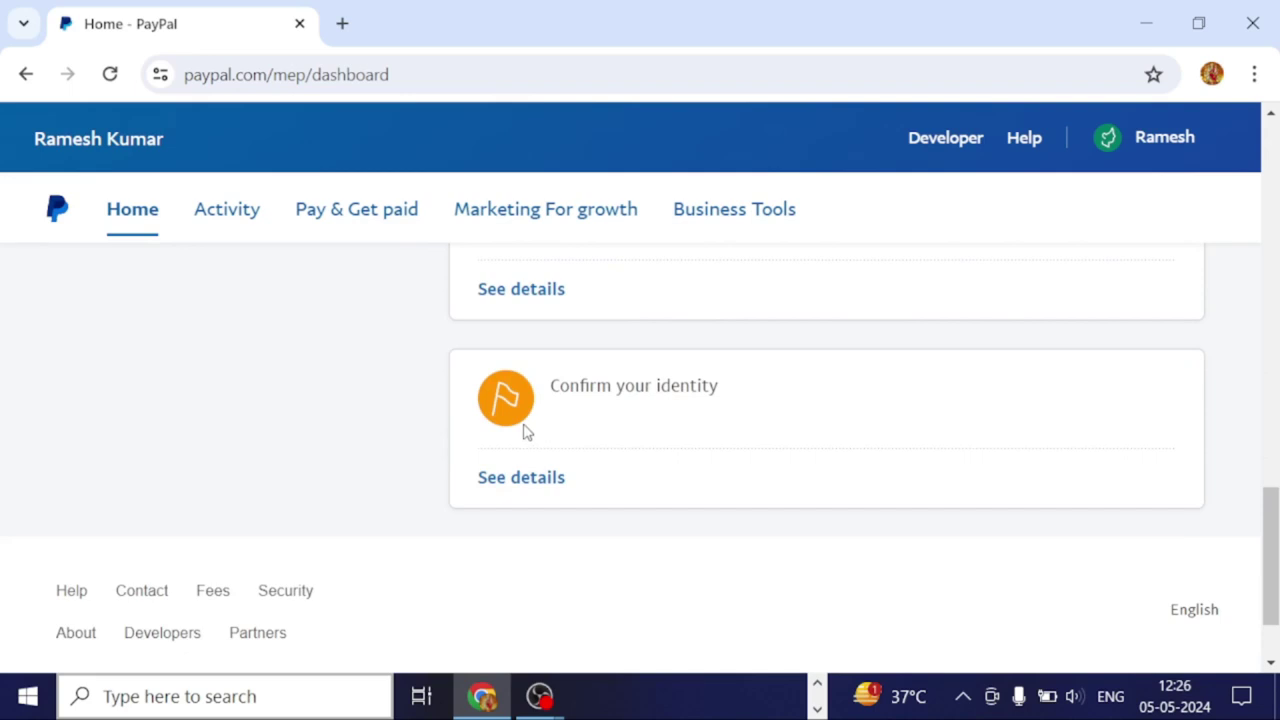
scroll(526, 431, "up", 1)
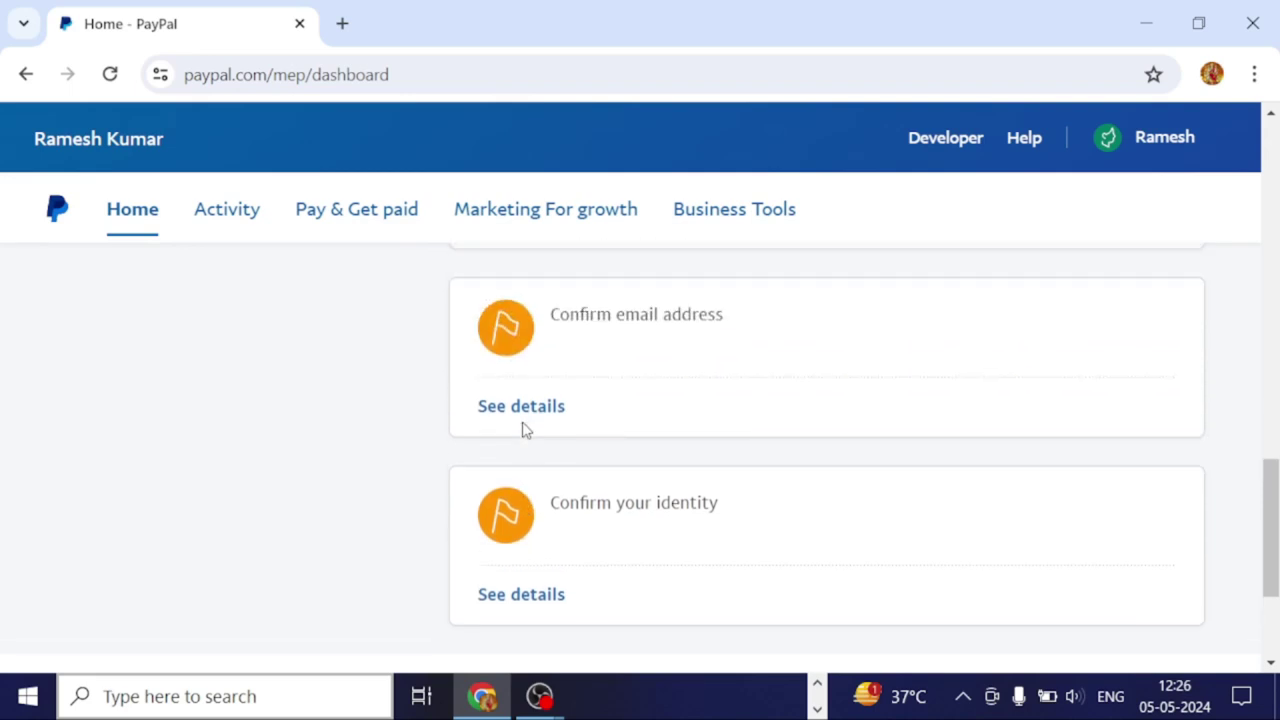